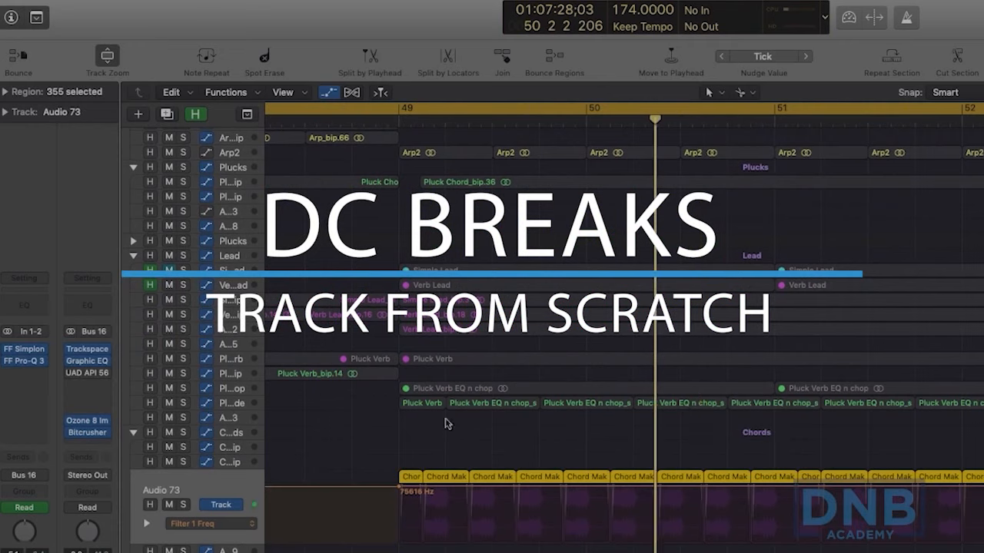
Step: Select the Pluck Verb EQ n chop_snare fade track and zoom in on its regions around bar 49
left_click(240, 405)
key("super+Right")
key("super+Right")
key("super+Right")
key("super+Right")
scroll(431, 410, "right", 2)
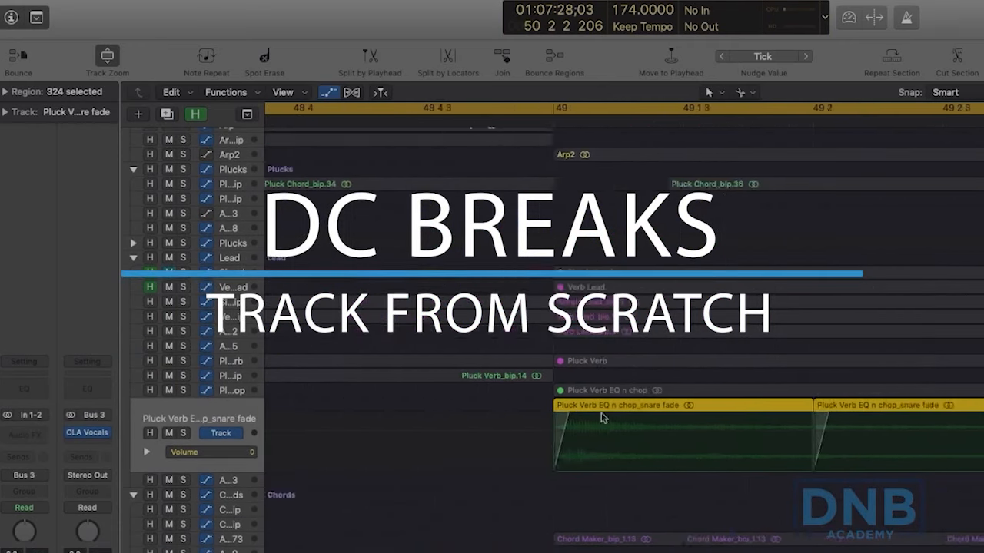
key("i")
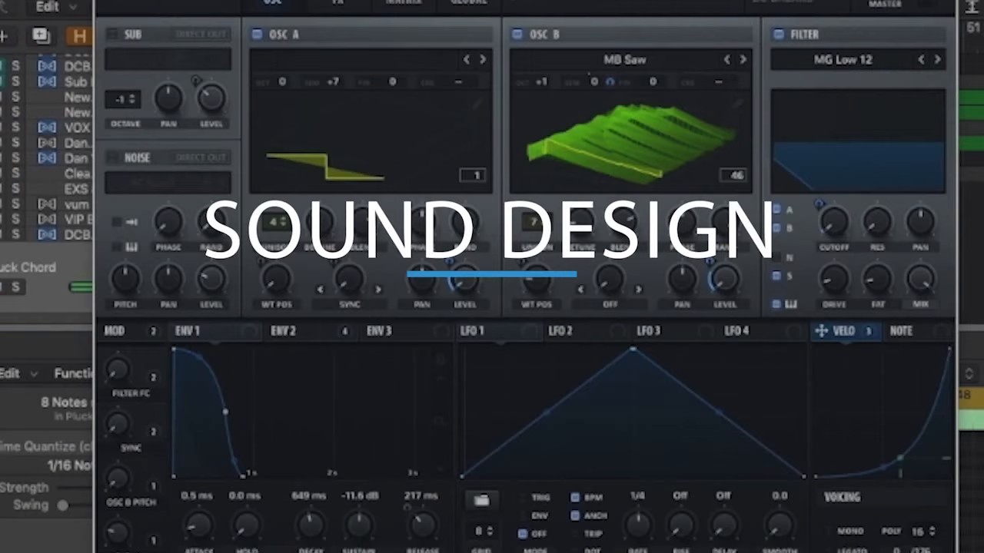
Step: Raise two of Serum's macros, including Filter FC, and increase the attack and decay of Env 2
left_click_drag(119, 371, 132, 336)
left_click_drag(119, 532, 128, 508)
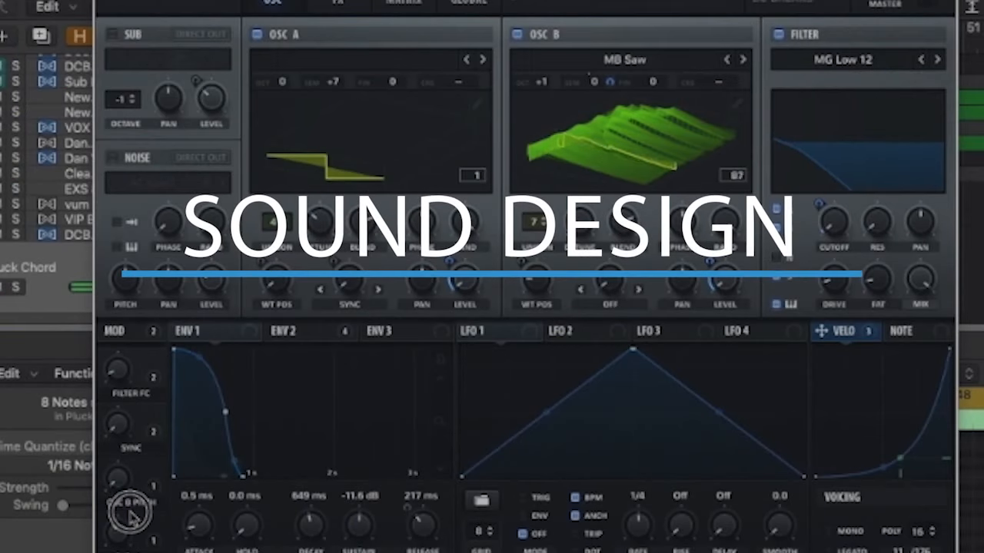
left_click(298, 331)
left_click_drag(198, 526, 209, 508)
left_click_drag(311, 525, 313, 513)
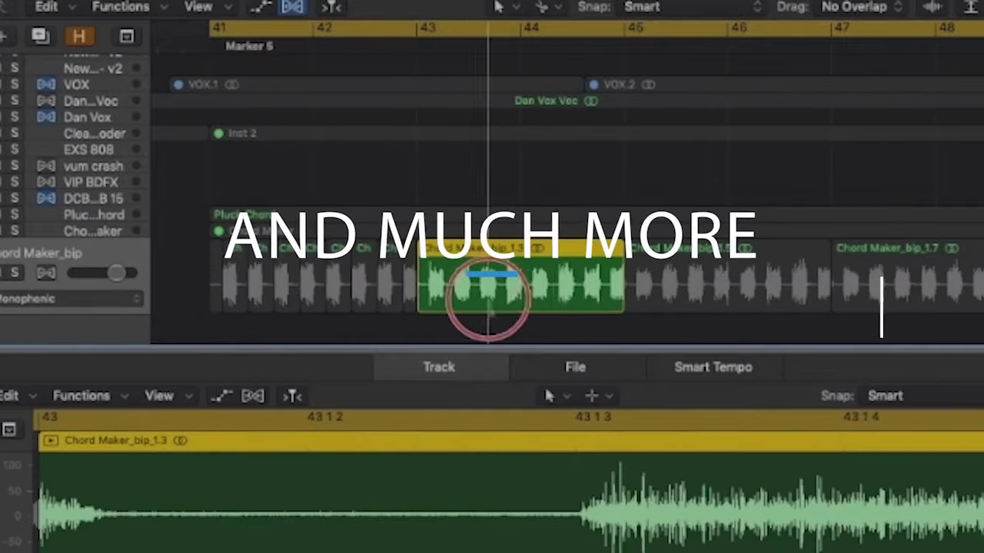
Step: Select the chopped Chord Maker_bip region just after bar 43 and extend its start earlier towards the bar line
left_click(445, 284)
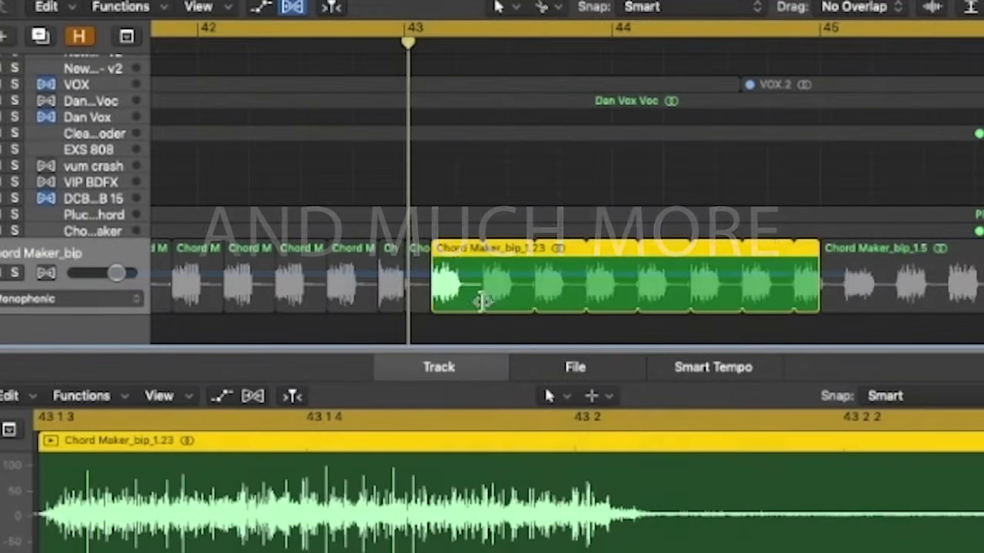
left_click_drag(433, 285, 413, 287)
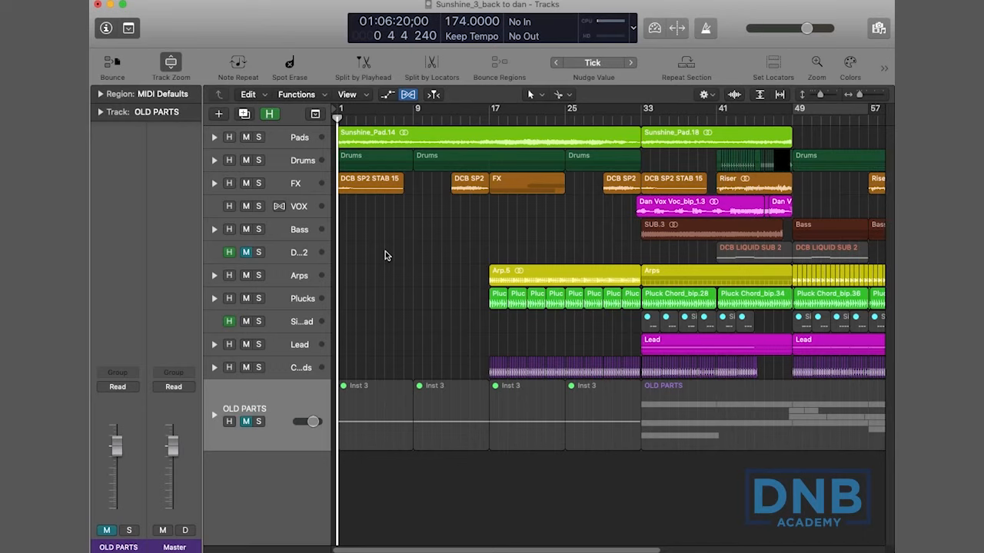
Step: Play the arrangement from the start and look over the sections between bars 33 and 81
key("space")
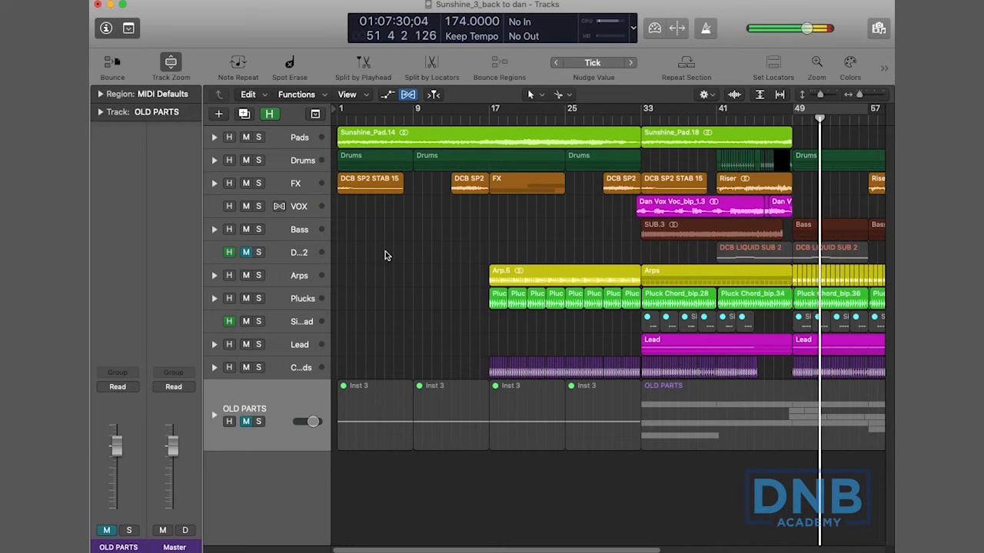
scroll(569, 286, "right", 6)
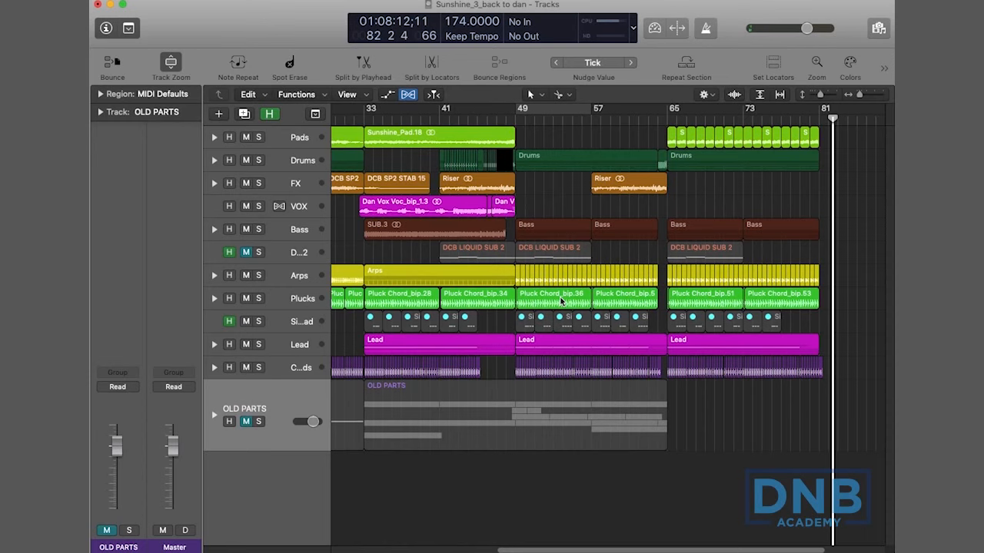
scroll(561, 301, "left", 2)
scroll(561, 301, "right", 1)
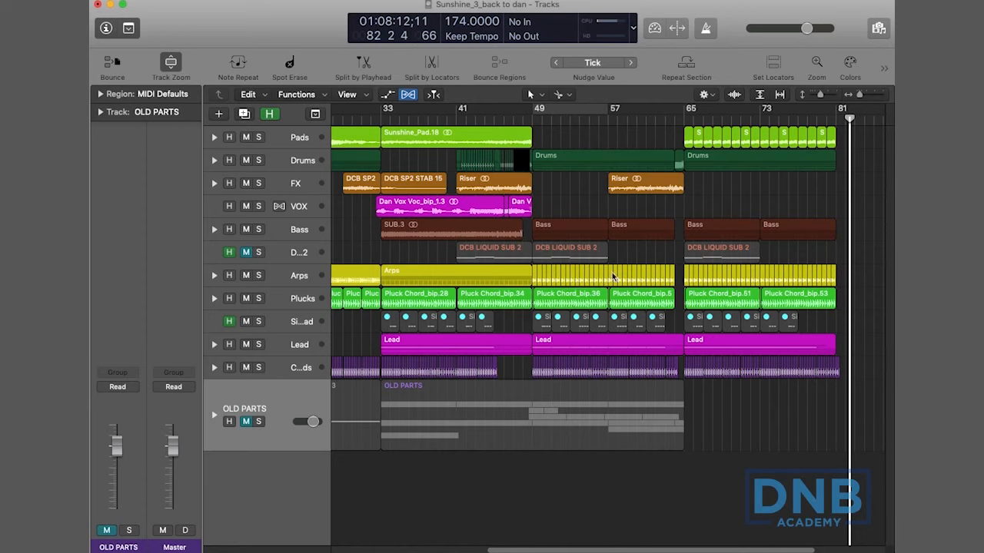
scroll(696, 119, "right", 1)
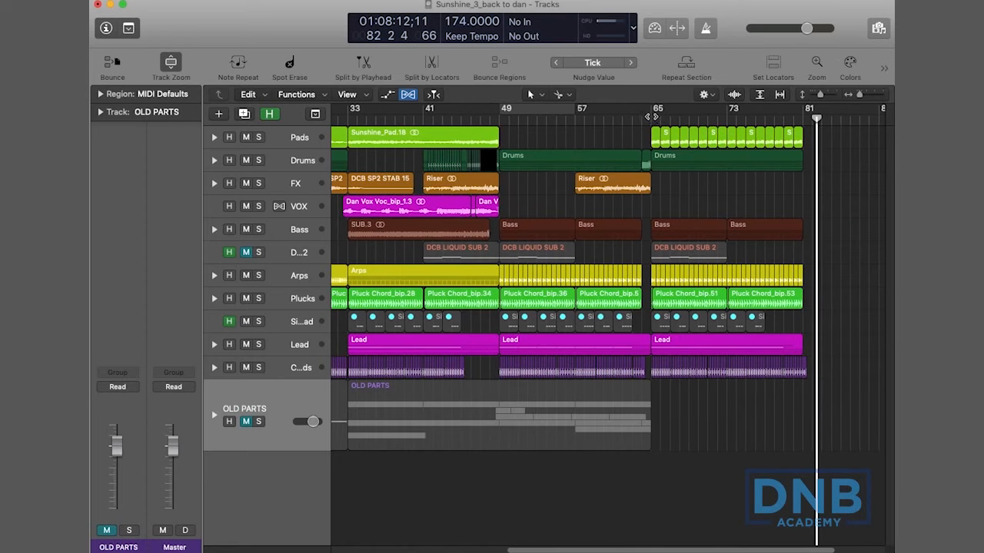
Step: Mark bars 65 to 81 as the cycle range and switch the cycle off again
left_click_drag(650, 113, 777, 115)
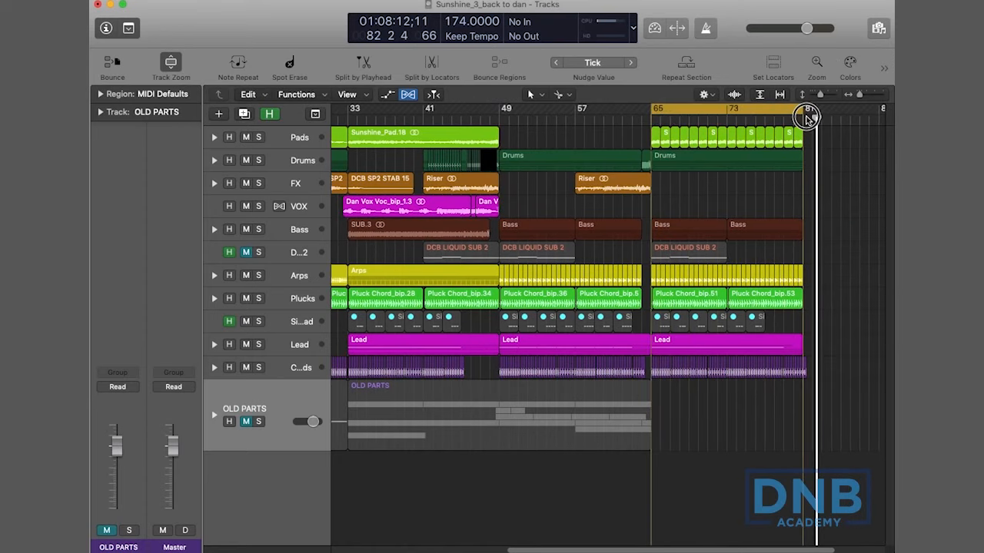
scroll(822, 203, "right", 2)
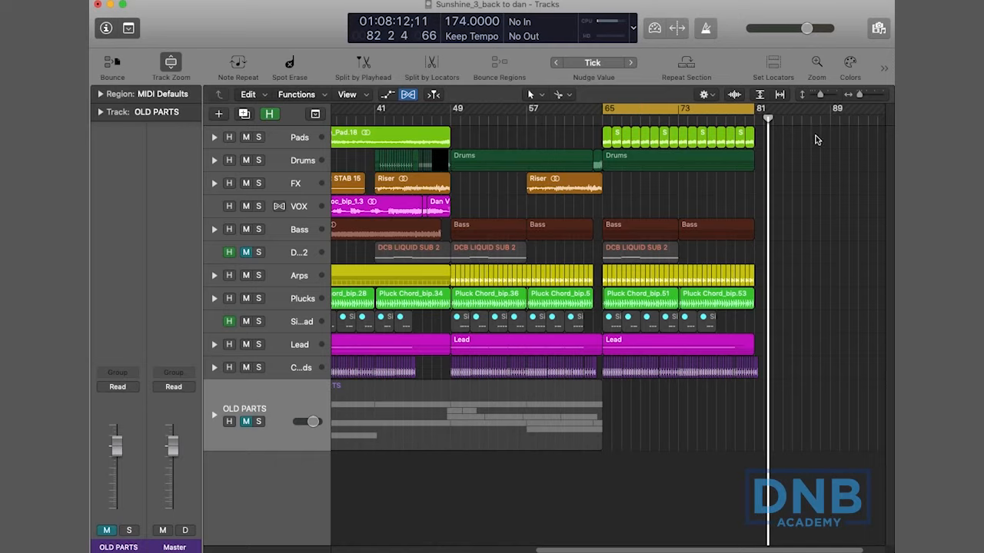
scroll(846, 154, "right", 2)
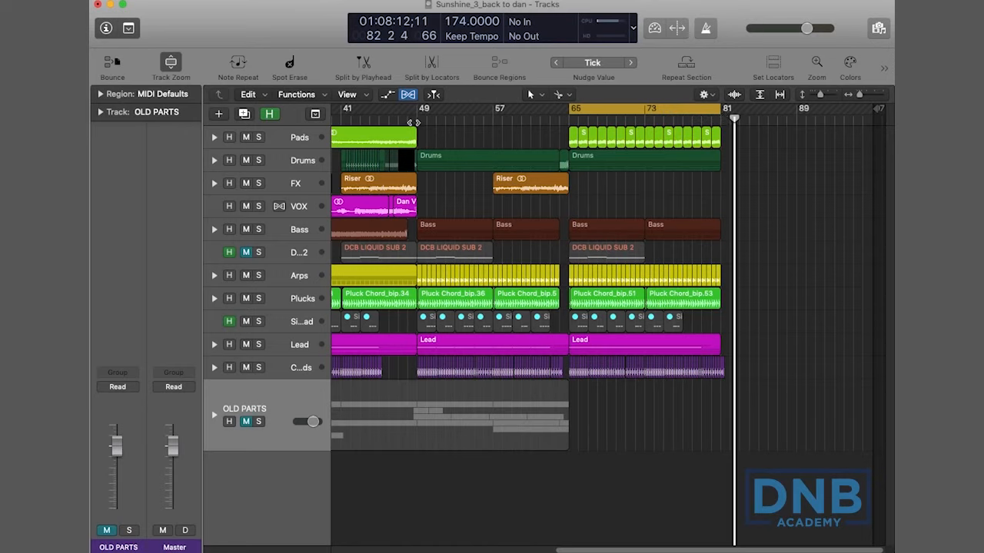
left_click(593, 110)
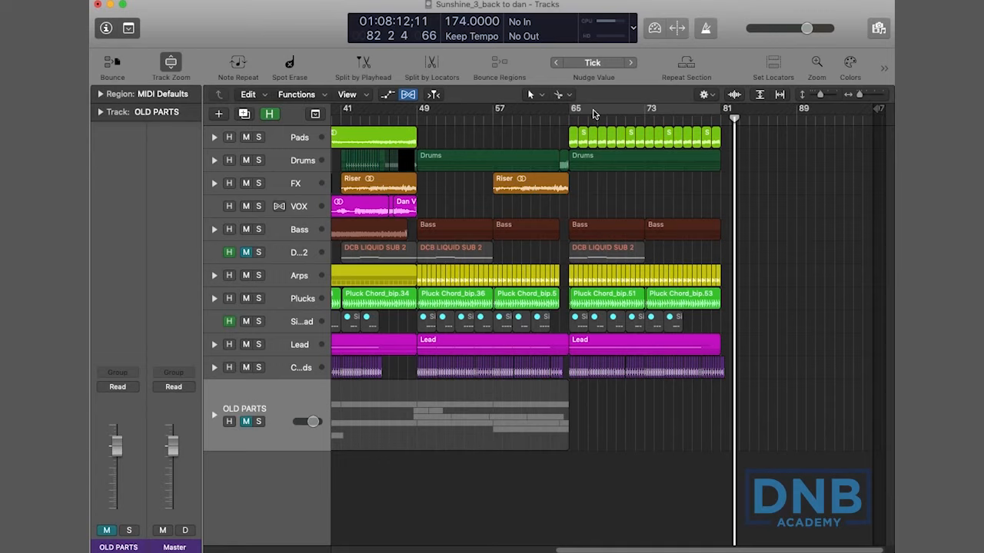
Step: Expand the OLD PARTS stack and look through the tracks it contains
left_click(215, 416)
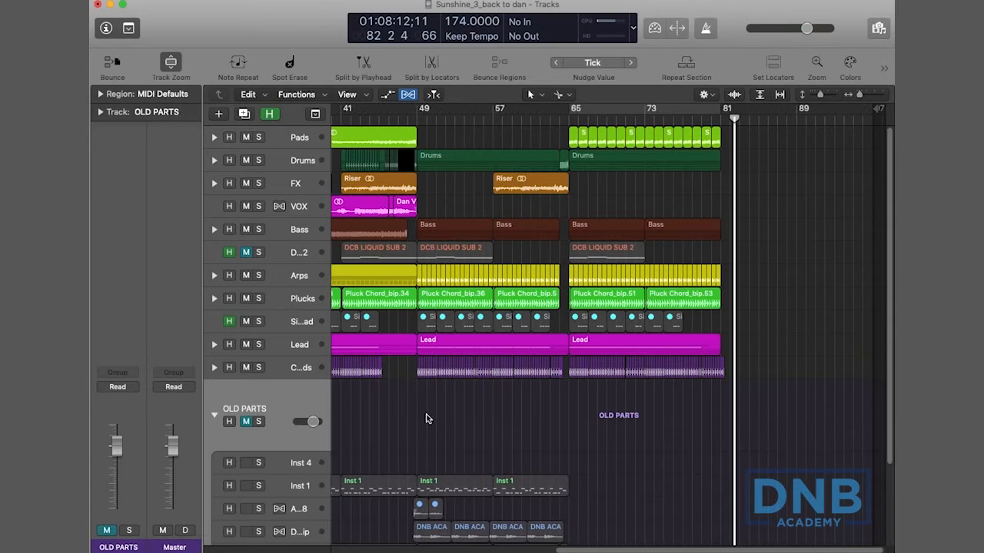
scroll(427, 418, "down", 5)
scroll(427, 419, "left", 4)
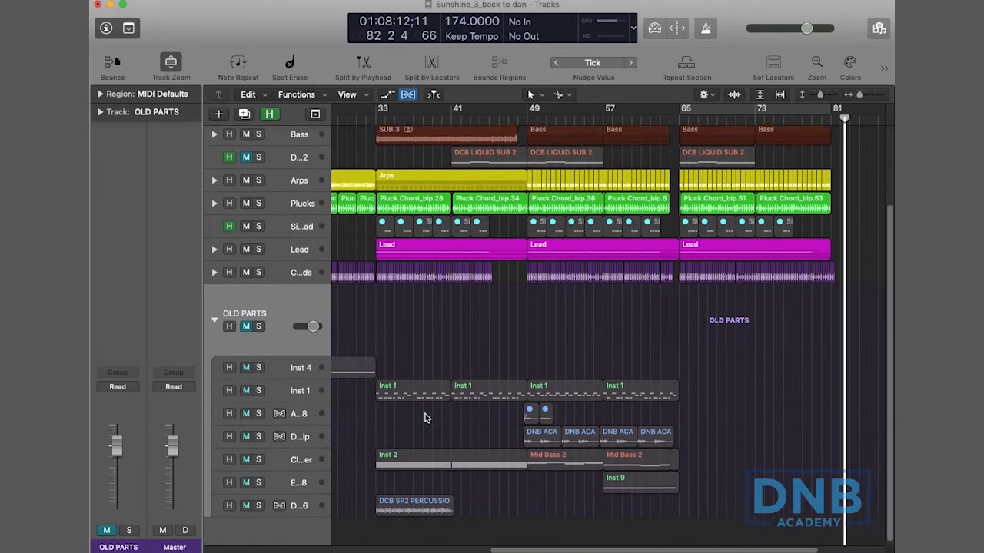
scroll(428, 417, "down", 1)
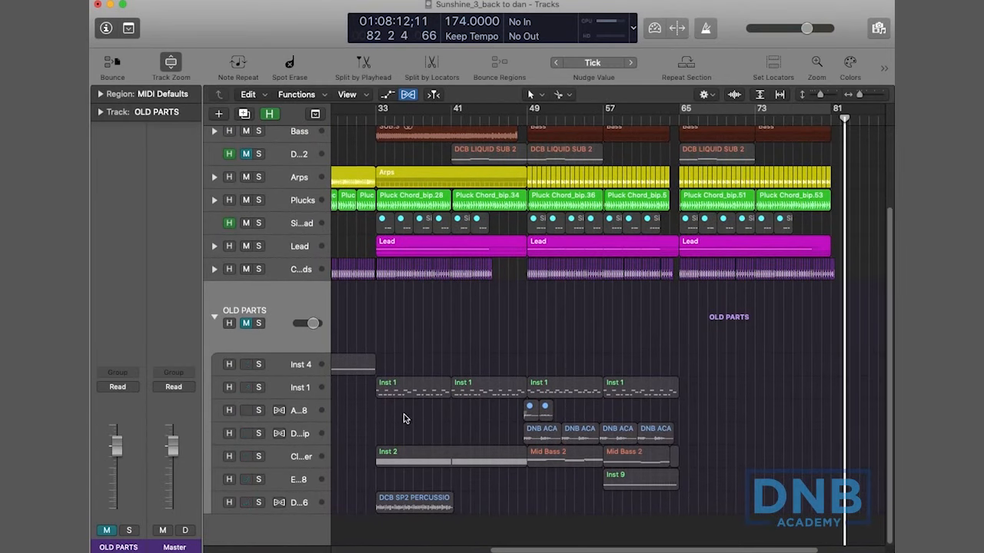
scroll(452, 415, "up", 2)
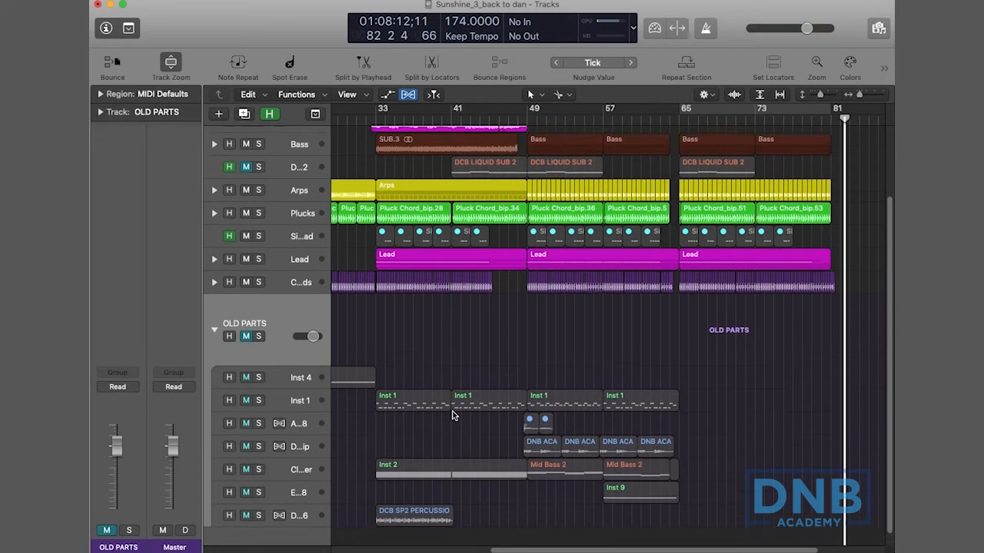
scroll(452, 415, "up", 5)
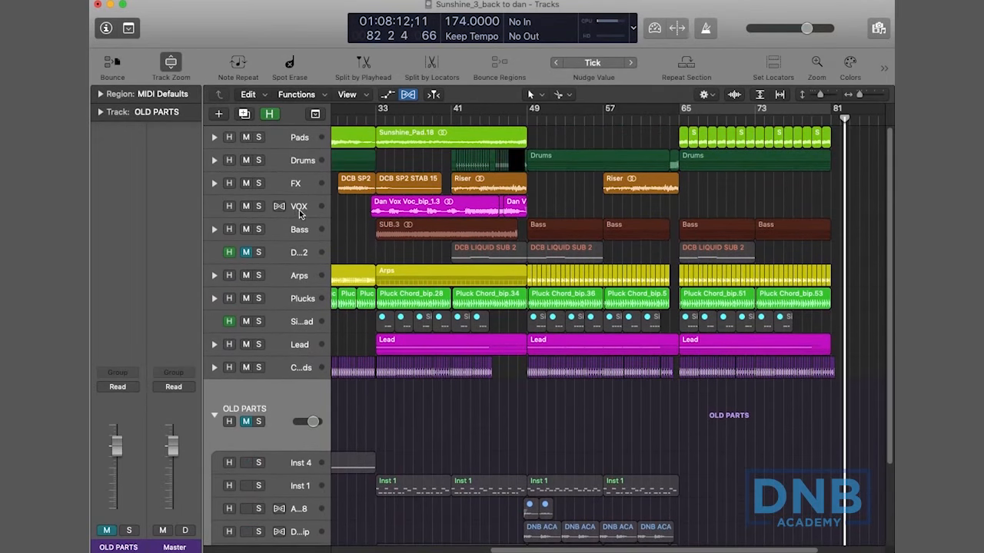
Step: Copy the three vocal regions on the VOX track to bar 65 and audition the copies in solo
left_click_drag(553, 204, 713, 209)
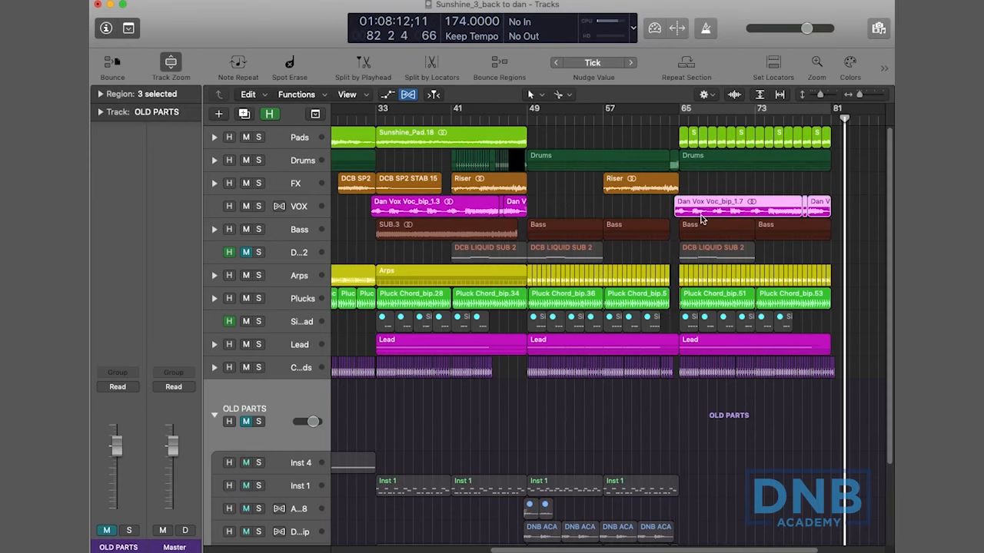
scroll(701, 219, "right", 2)
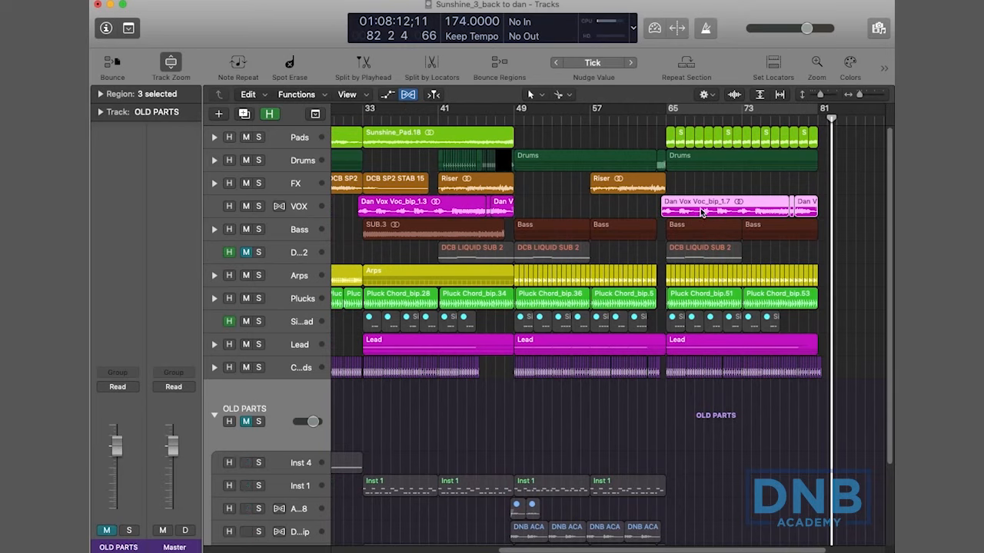
key("ctrl+s")
left_click_drag(659, 122, 657, 121)
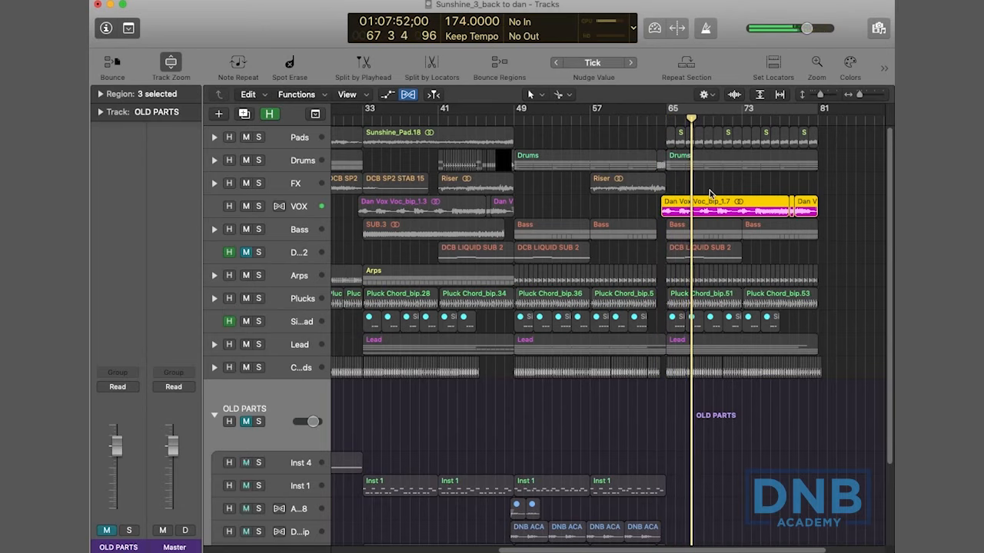
key("ctrl+s")
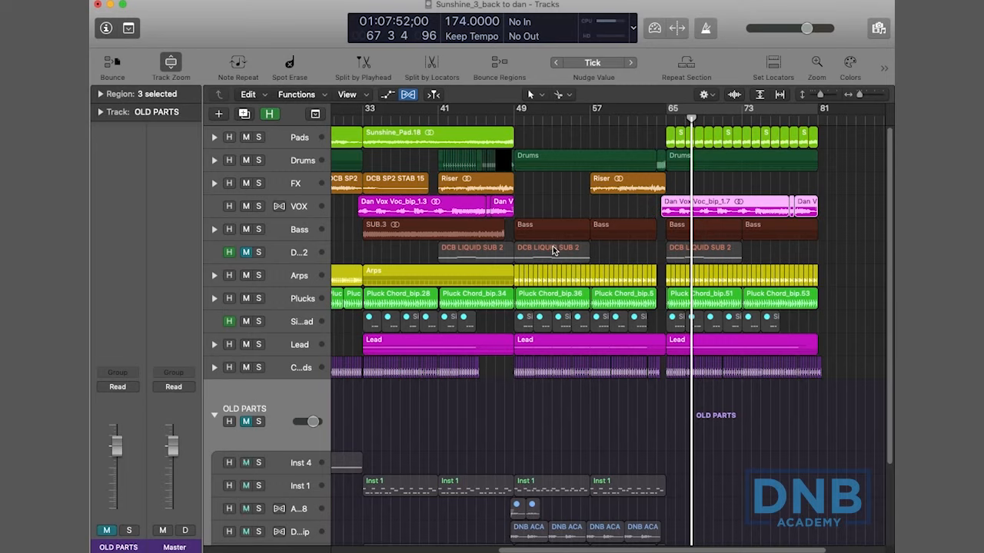
Step: Mute the copied vocal regions at bar 65 and audition the original vocal regions in solo from about bar 42
left_click_drag(643, 204, 808, 209)
key("ctrl+m")
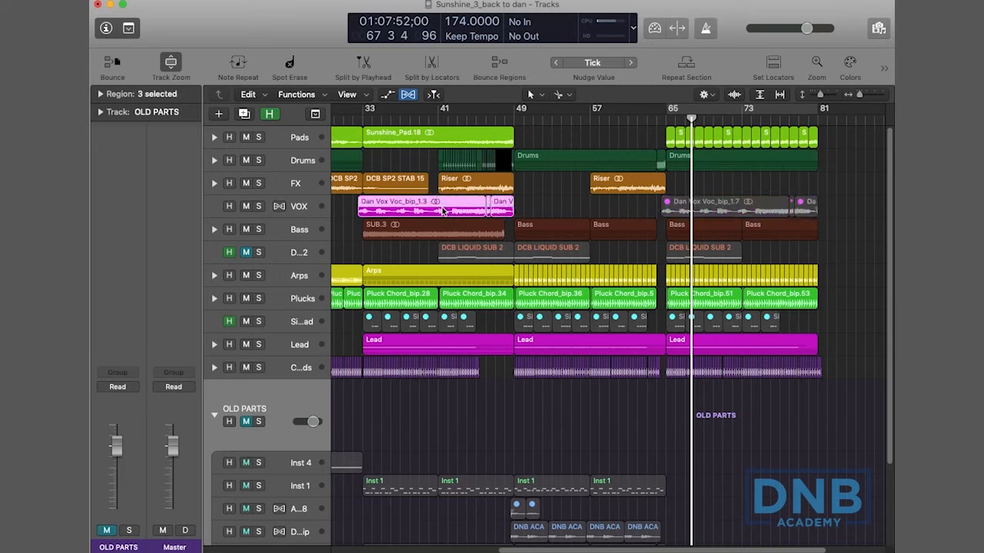
key("ctrl+s")
double_click(452, 120)
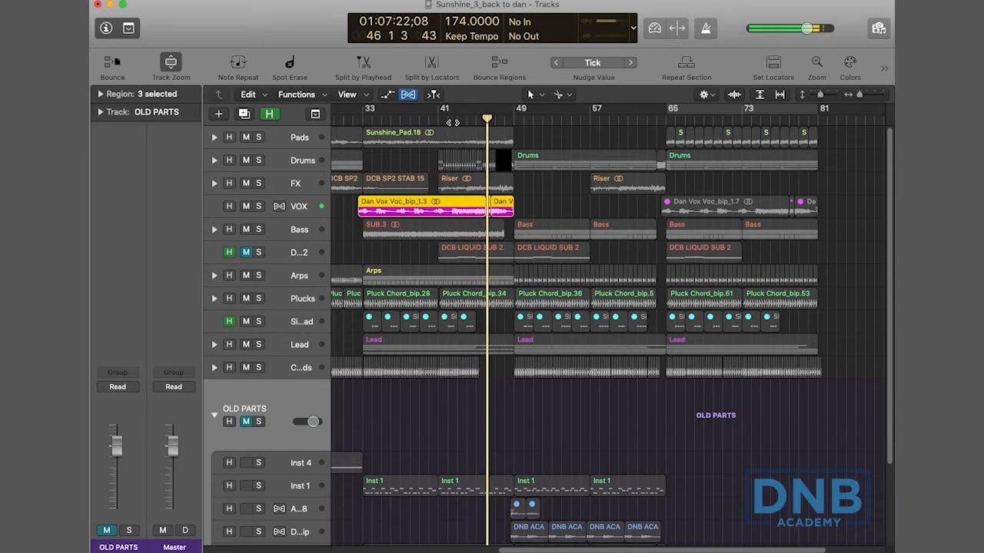
key("space")
key("ctrl+s")
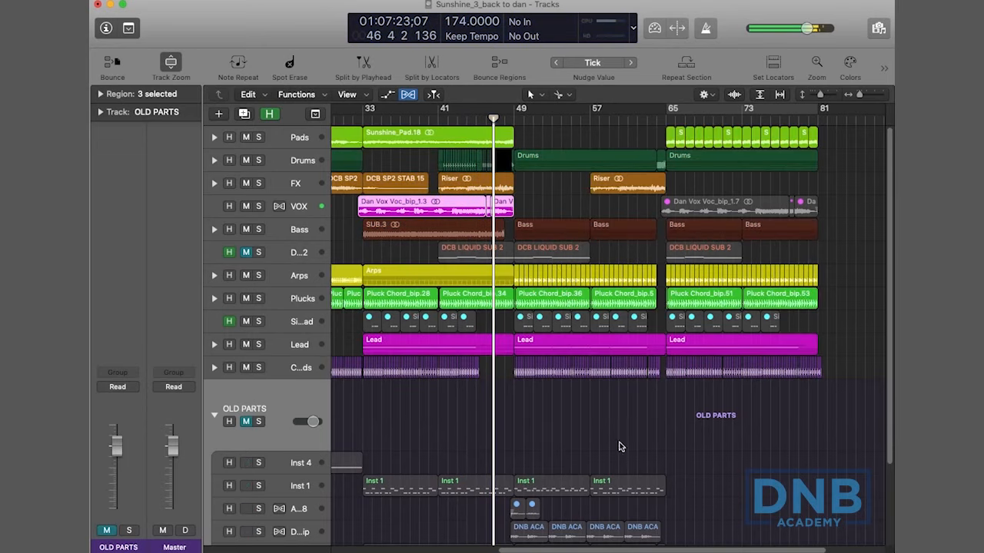
Step: Hide the tracks flagged as hidden and show them again
scroll(615, 442, "down", 4)
scroll(538, 437, "left", 2)
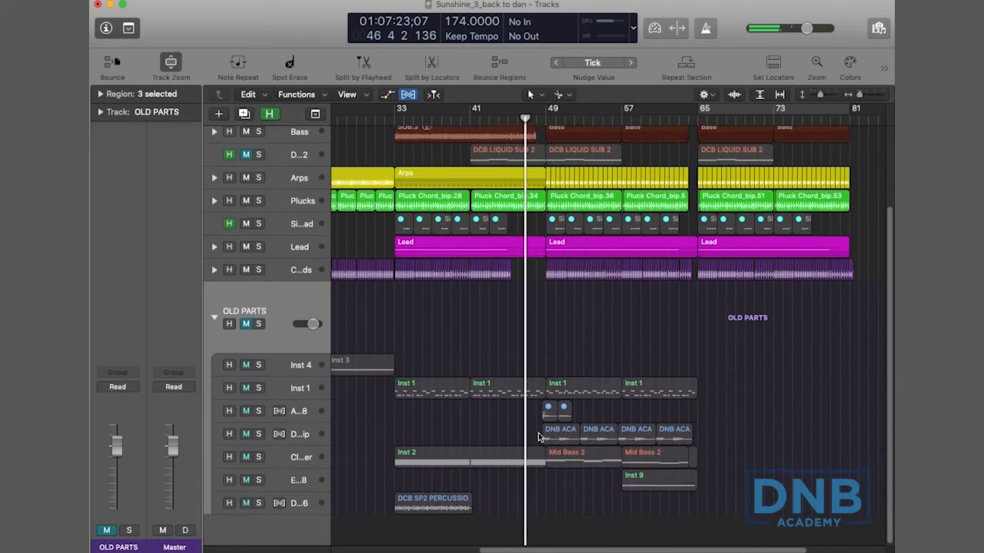
scroll(538, 437, "up", 4)
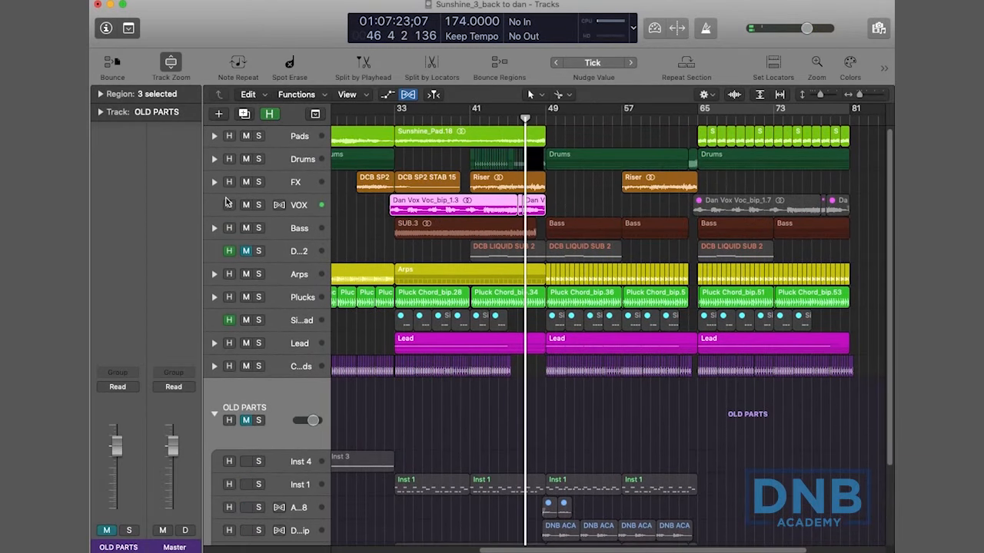
left_click(269, 114)
left_click(270, 115)
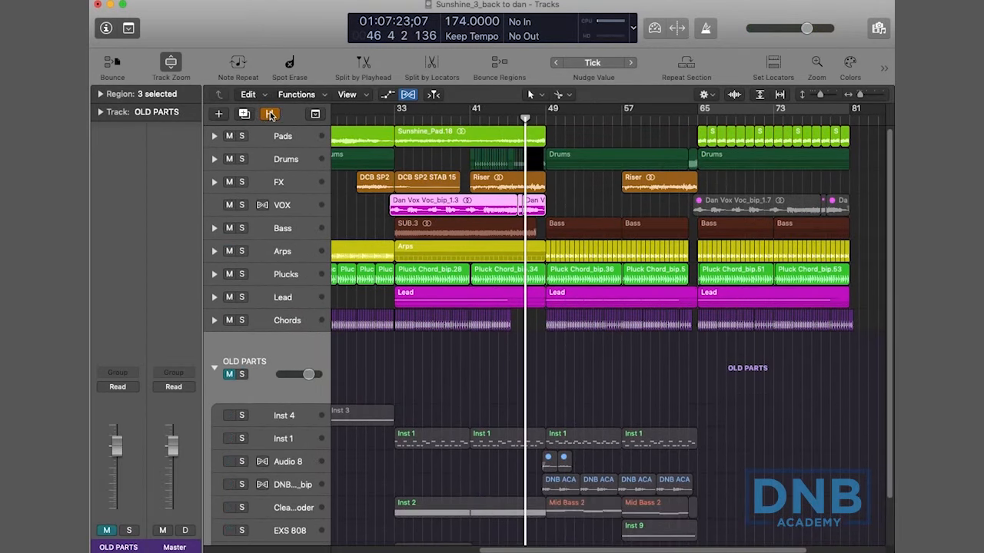
left_click(270, 115)
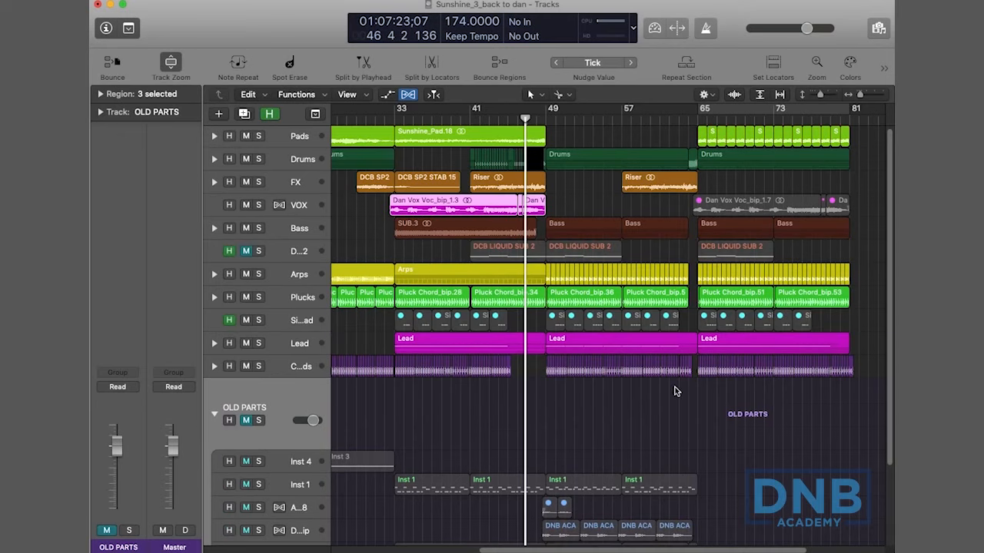
Step: Unmute the OLD PARTS stack and solo its Clear Voice Vocoder track and the DNB Academy audio track
scroll(674, 392, "down", 5)
scroll(603, 407, "up", 1)
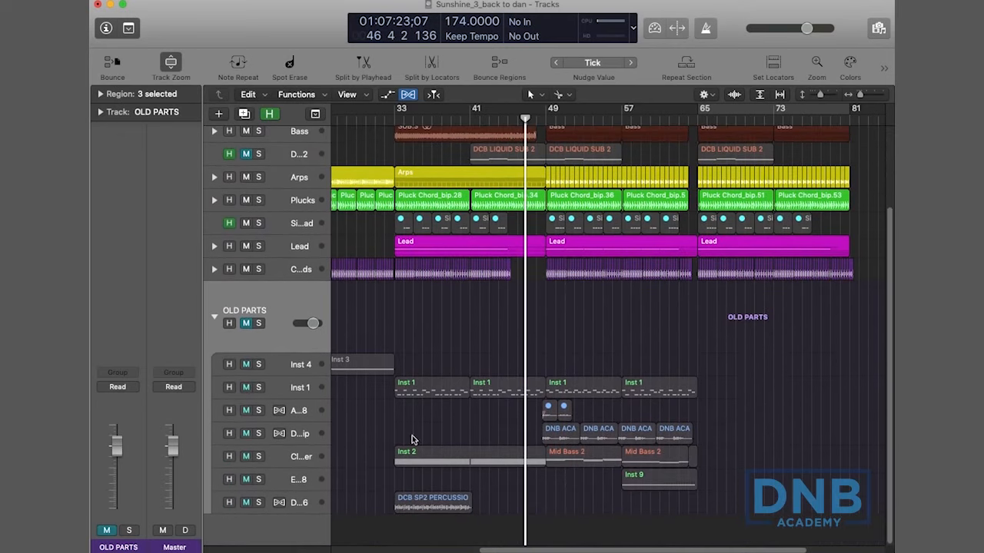
left_click(299, 430)
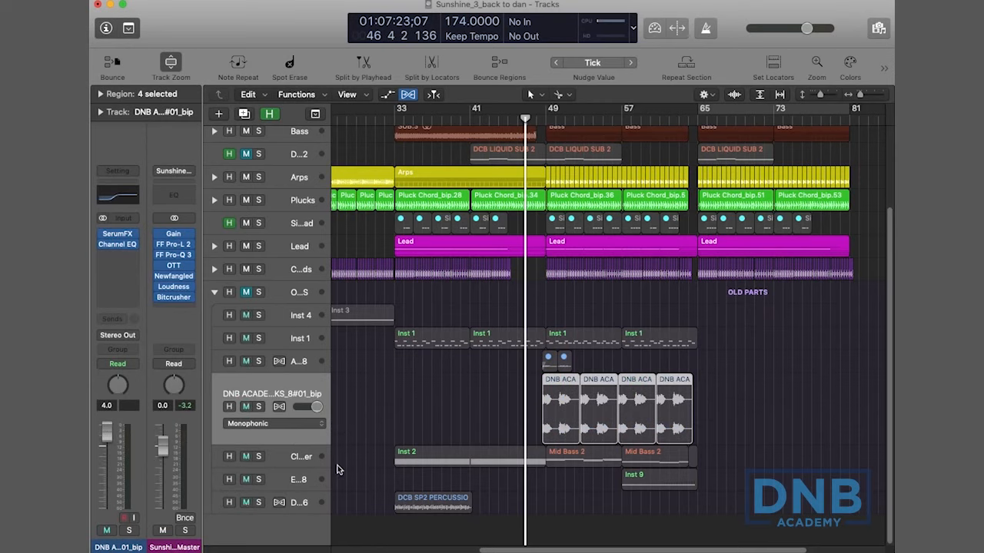
left_click(307, 456)
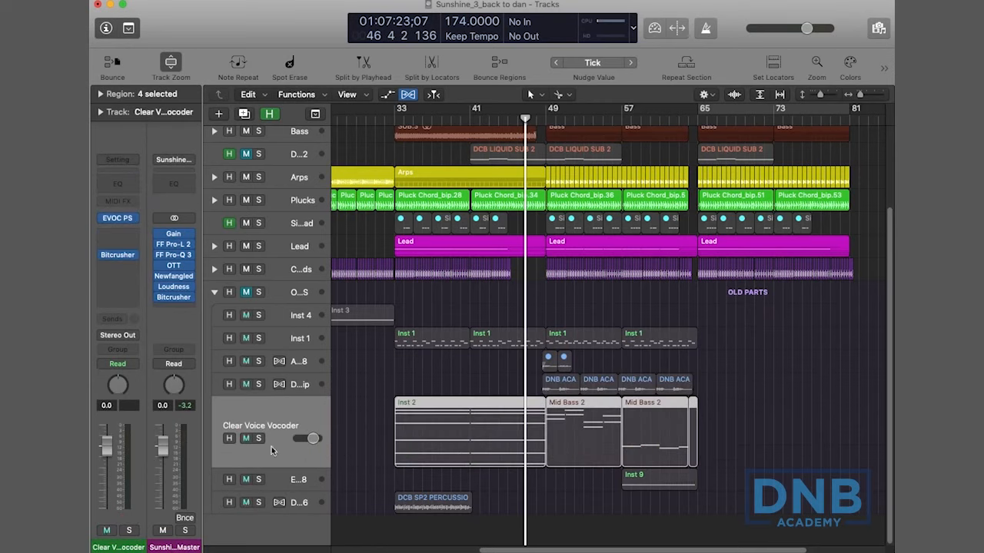
left_click(246, 293)
left_click(259, 439)
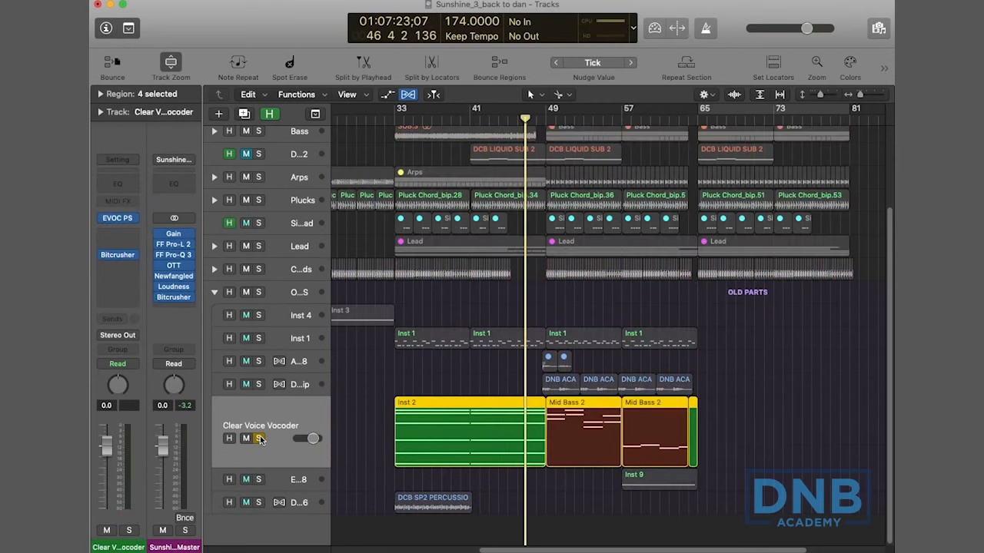
left_click(259, 384)
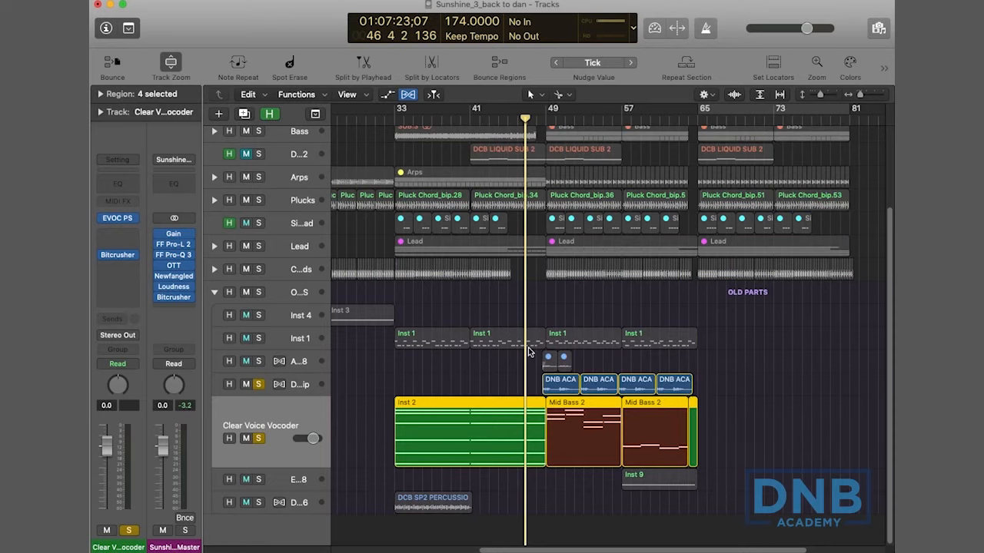
Step: Delete the Inst 2 region at bar 33 and the short green region just before bar 65 on the Clear Voice Vocoder track
left_click(430, 422)
key("Delete")
left_click(734, 418)
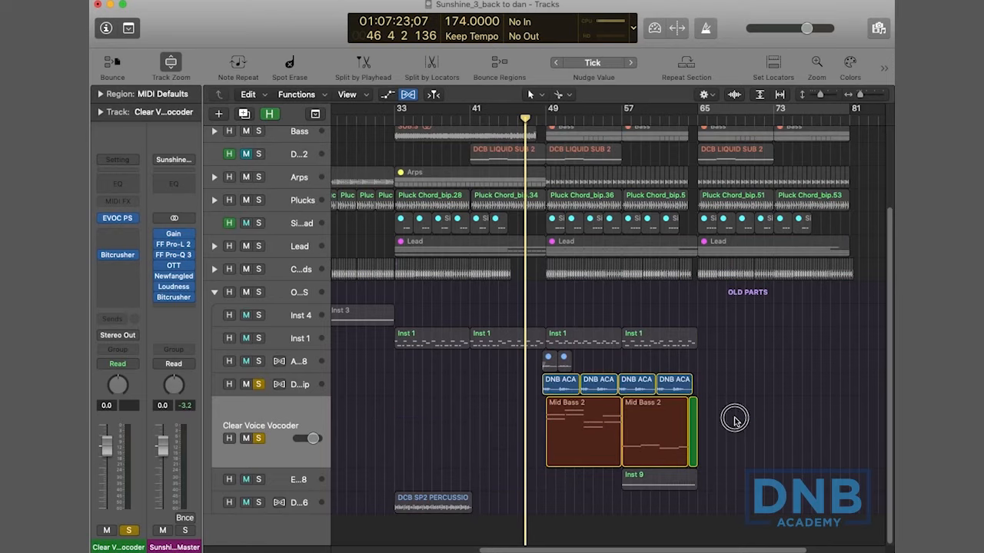
left_click(693, 428)
key("Delete")
Step: Open the Mid Bass 2 region at bar 49 in the Piano Roll, hide the automation area, and play bars 49 to 57 as a cycle
left_click(610, 433)
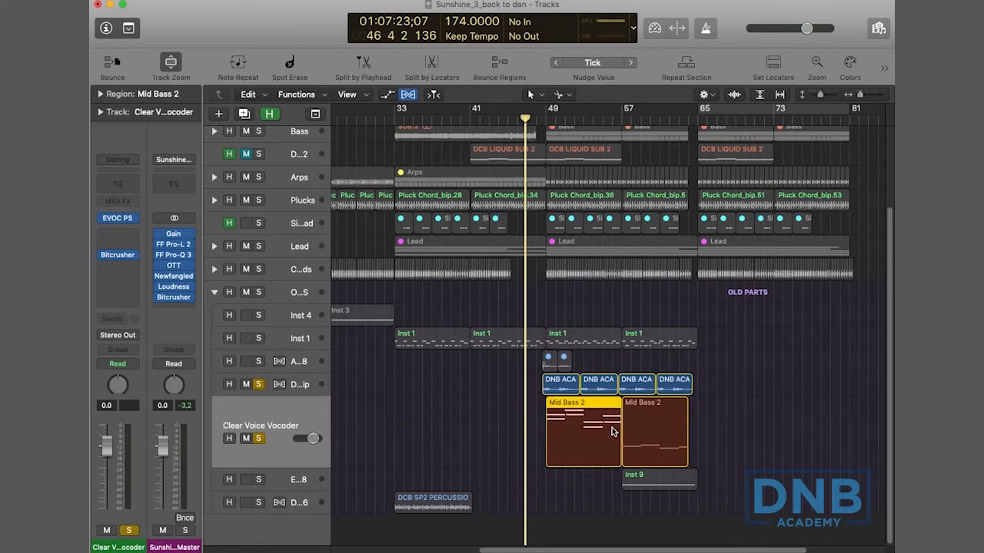
double_click(611, 433)
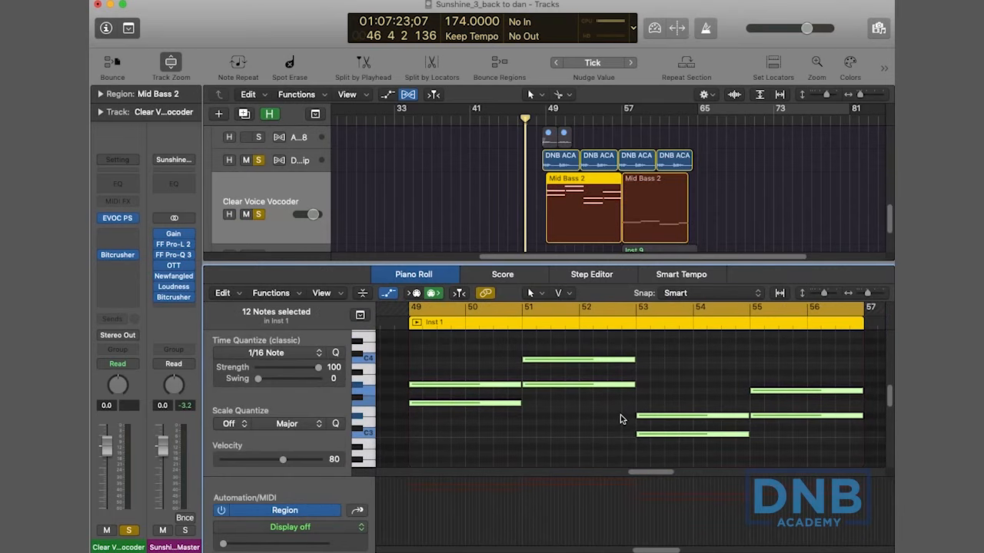
left_click(366, 293)
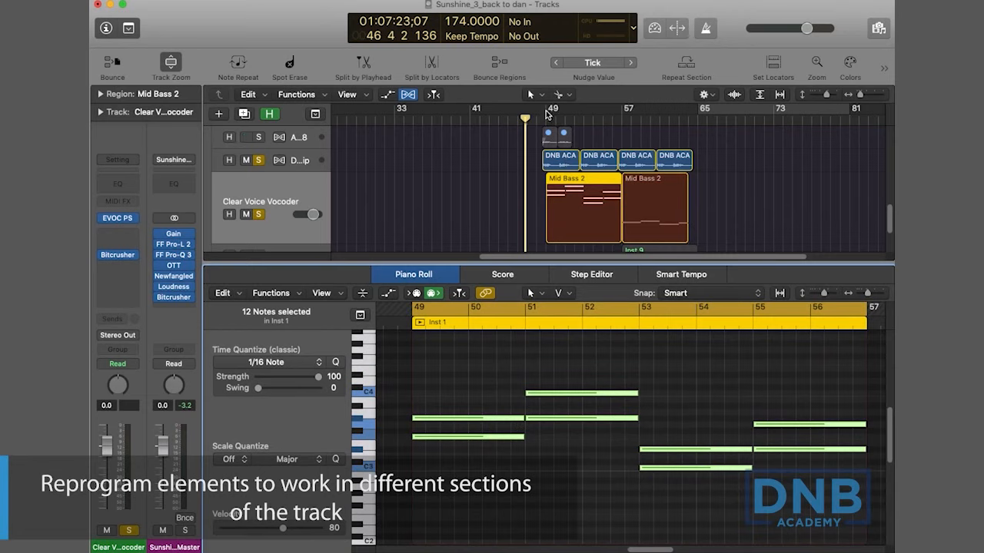
left_click_drag(547, 114, 625, 112)
key("space")
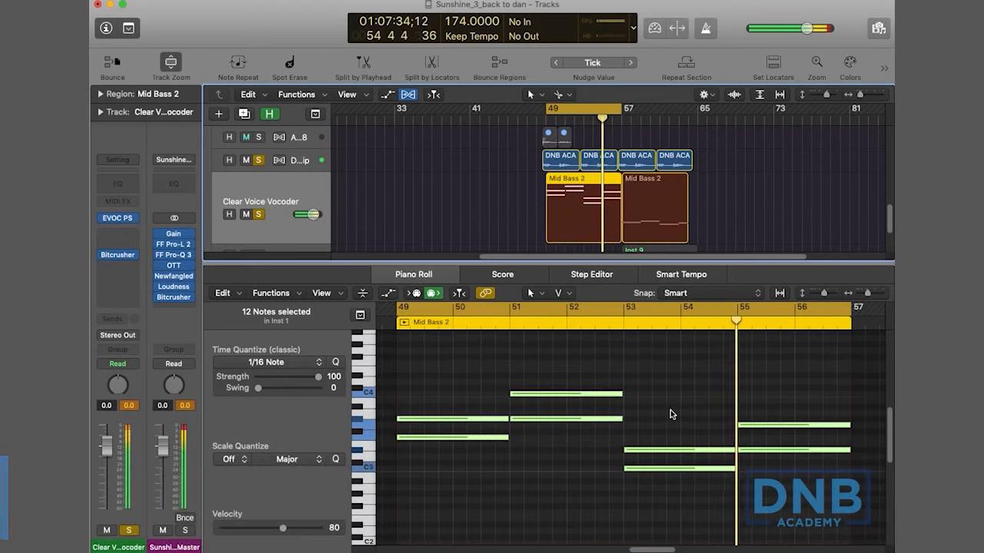
Step: Mute the eight upper chord notes of the Mid Bass 2 region and unmute its four low bass notes
scroll(686, 400, "down", 3)
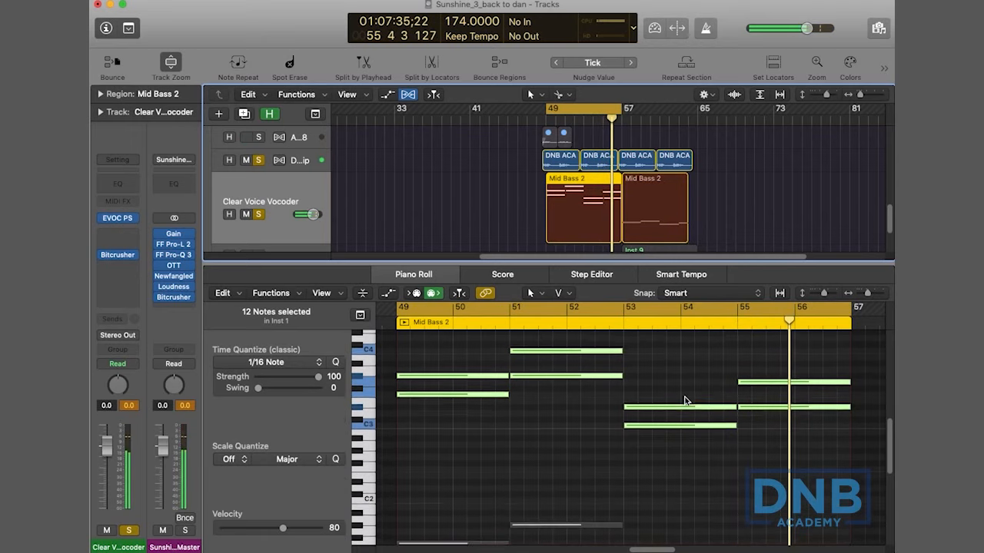
left_click_drag(819, 450, 438, 349)
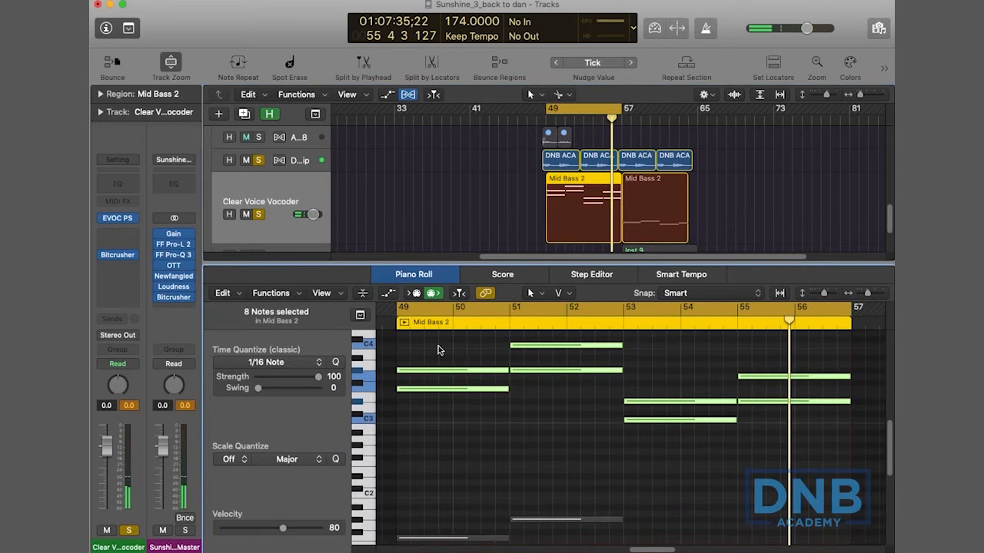
left_click(438, 350)
scroll(660, 384, "down", 4)
left_click_drag(764, 428, 478, 527)
scroll(538, 461, "up", 1)
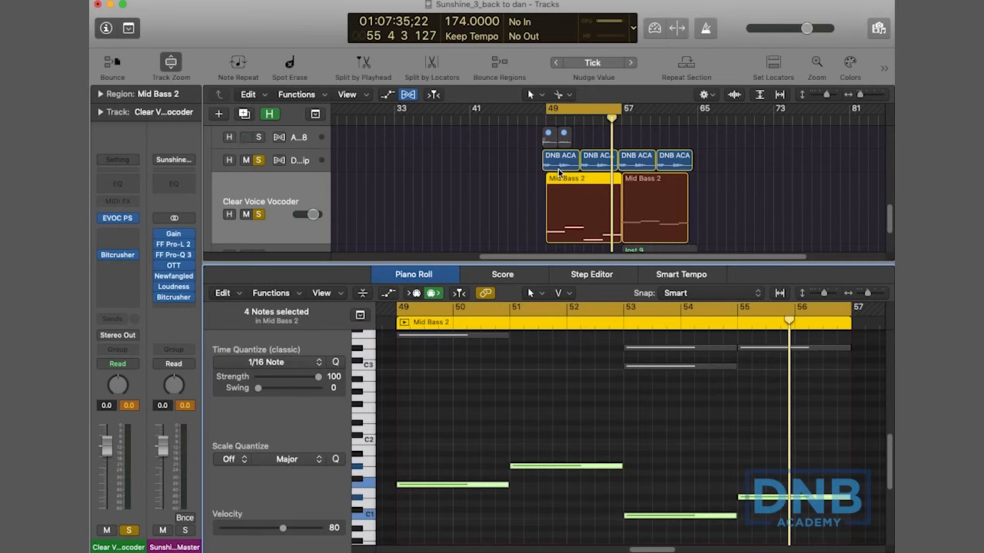
Step: Expand the Bass stack for comparison and audition the soloed vocoder with only the low Mid Bass 2 notes active
scroll(576, 190, "up", 10)
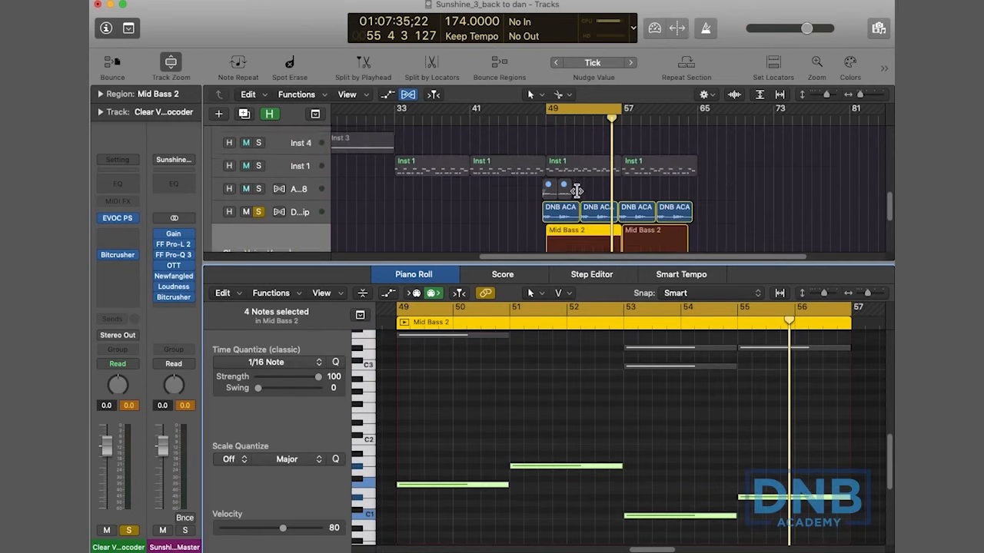
scroll(575, 192, "up", 2)
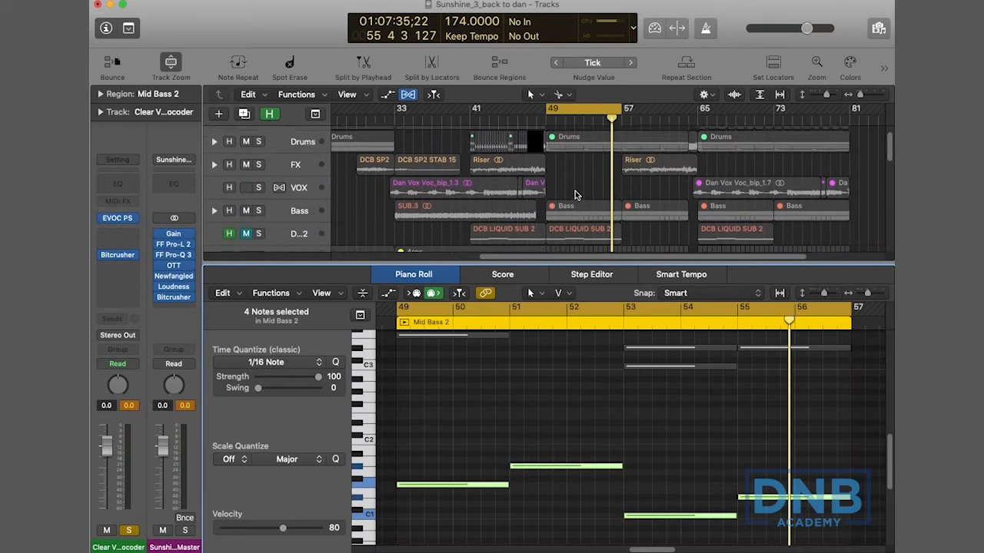
scroll(575, 193, "down", 3)
left_click(215, 155)
left_click(571, 199)
scroll(571, 198, "down", 6)
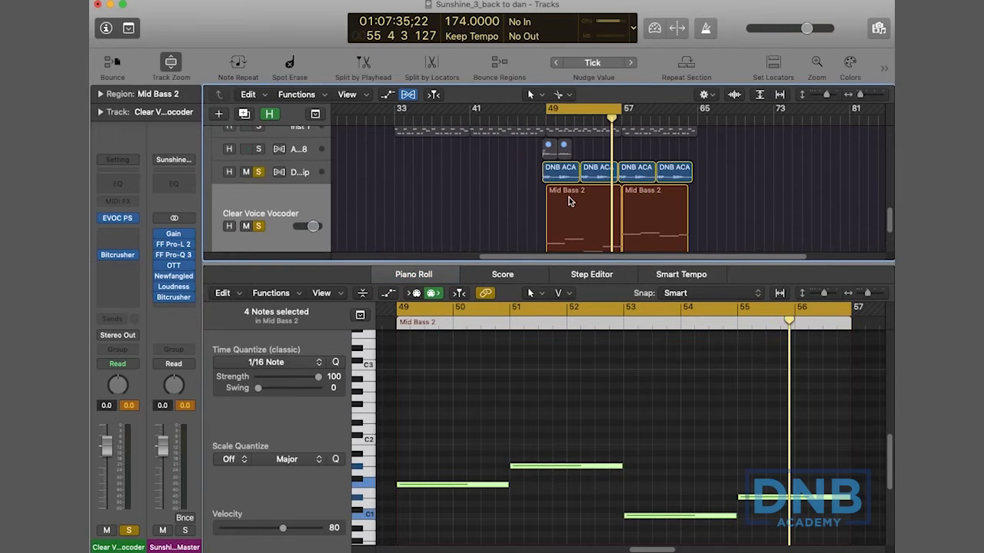
key("shift+Return")
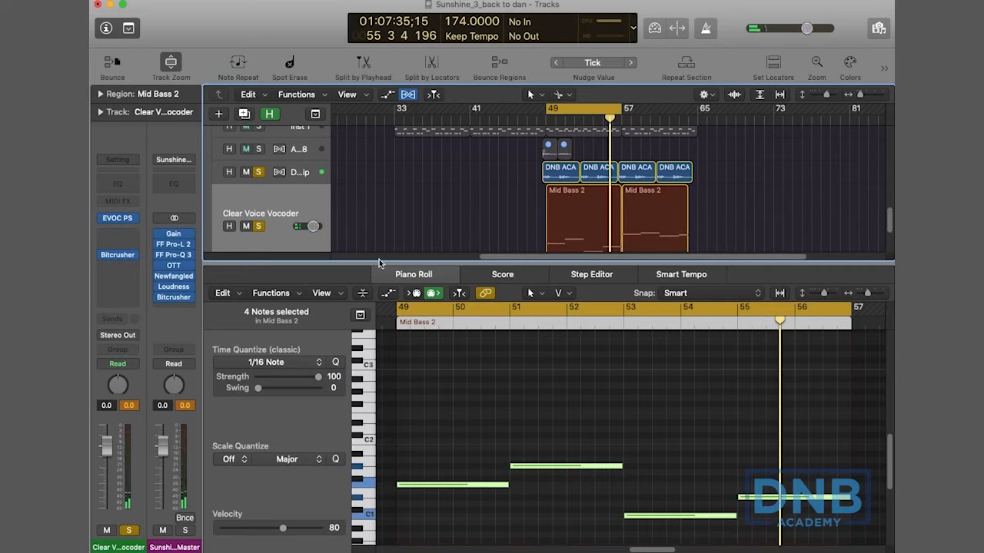
scroll(513, 245, "down", 2)
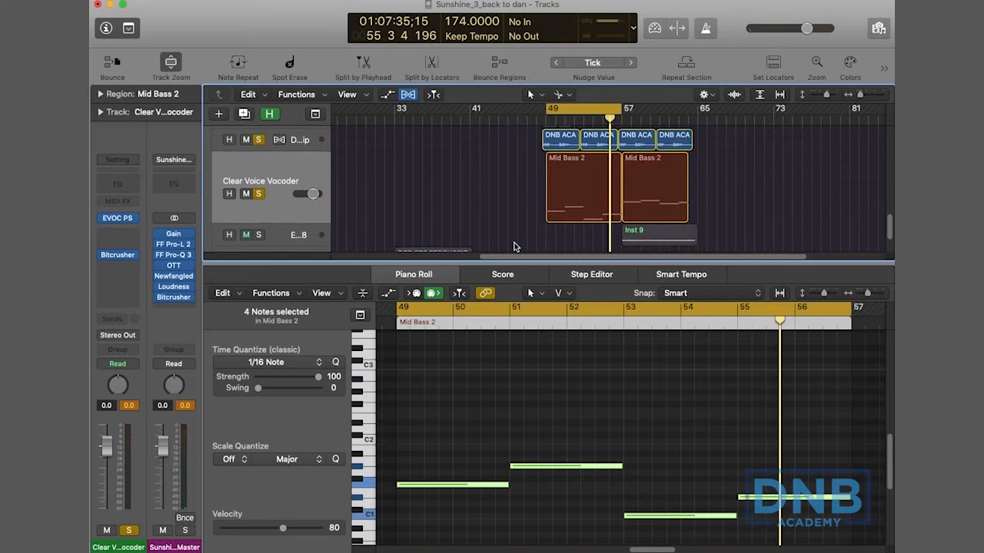
Step: Mute the four low notes of the Mid Bass 2 region at bar 49 and unmute its eight upper chord notes
left_click(610, 420)
key("z")
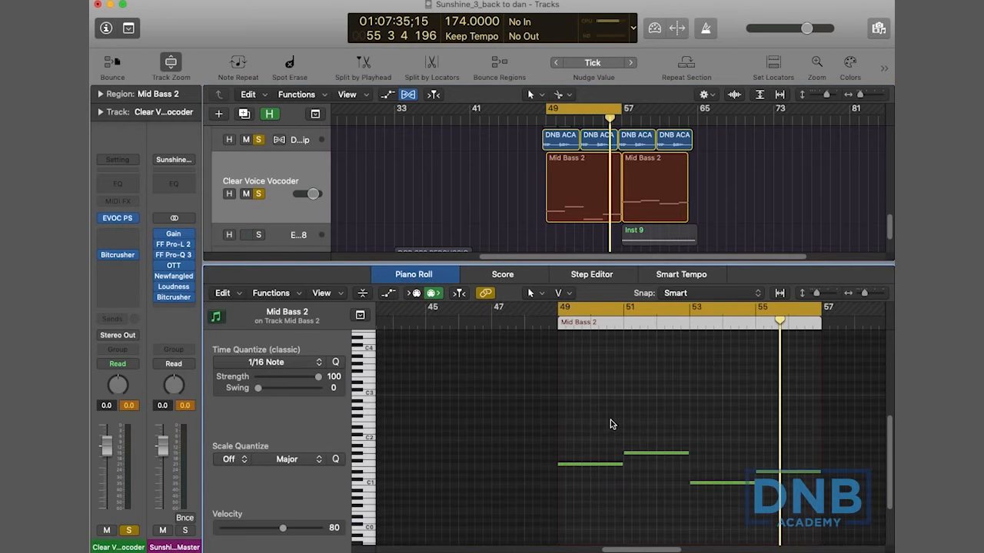
key("super+Up")
scroll(638, 408, "up", 2)
scroll(636, 411, "down", 3)
scroll(633, 413, "up", 4)
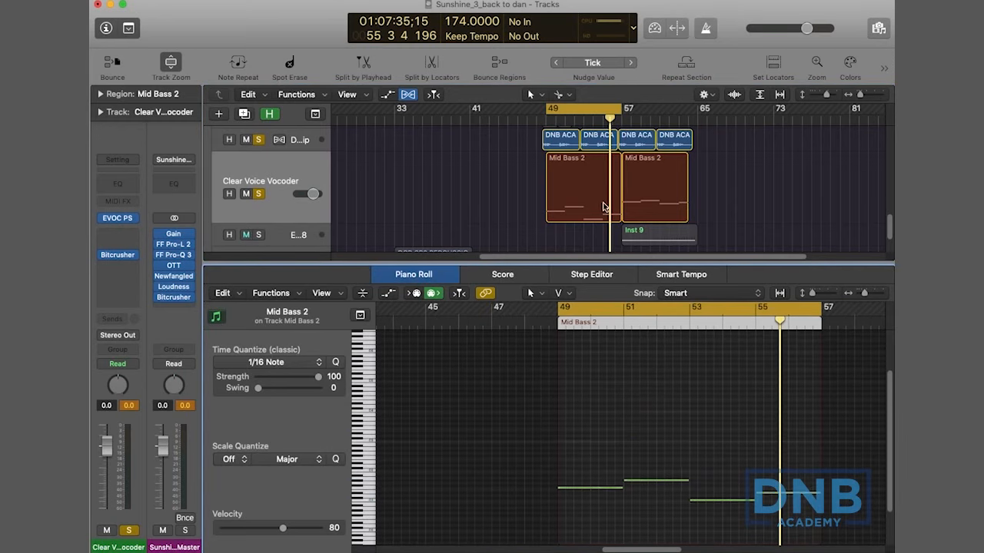
left_click(604, 207)
left_click_drag(570, 454, 786, 533)
left_click_drag(848, 392, 582, 462)
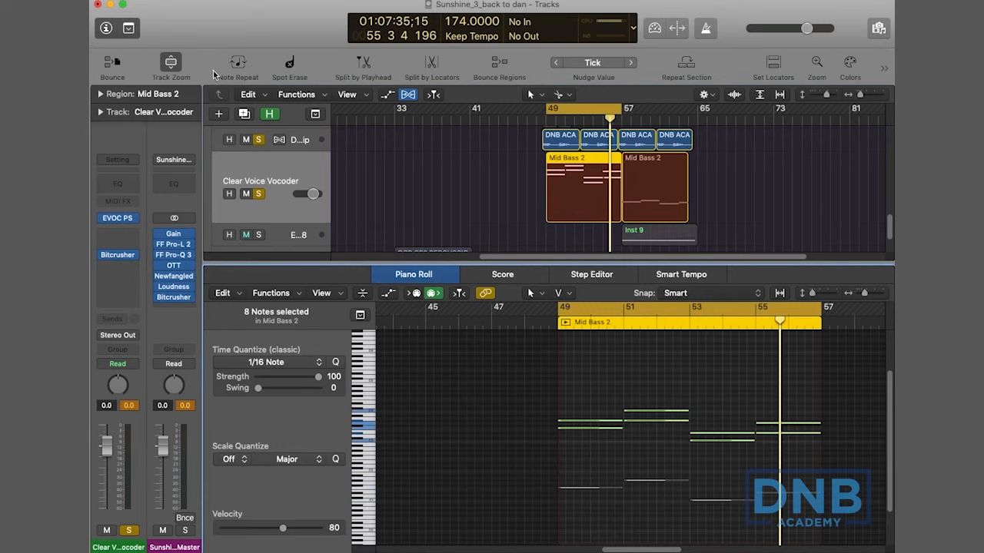
Step: Close the Piano Roll and collapse the Bass stack in the arrangement
key("p")
scroll(672, 247, "right", 3)
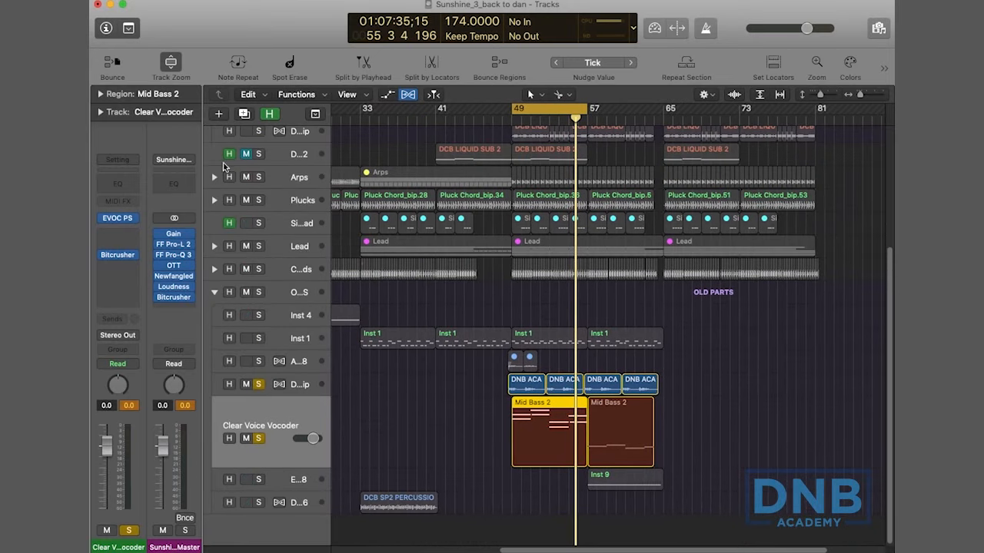
scroll(223, 161, "up", 3)
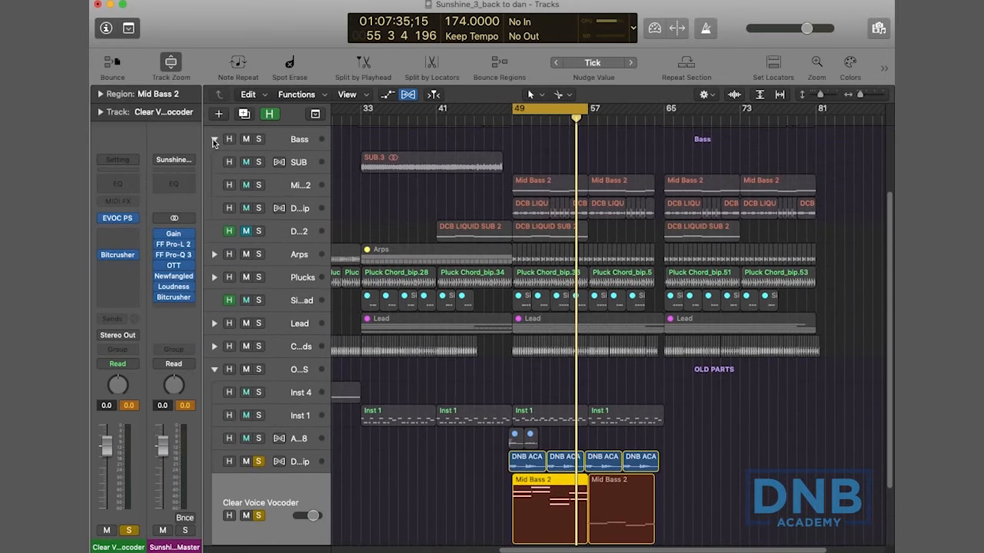
left_click(214, 141)
scroll(259, 221, "up", 4)
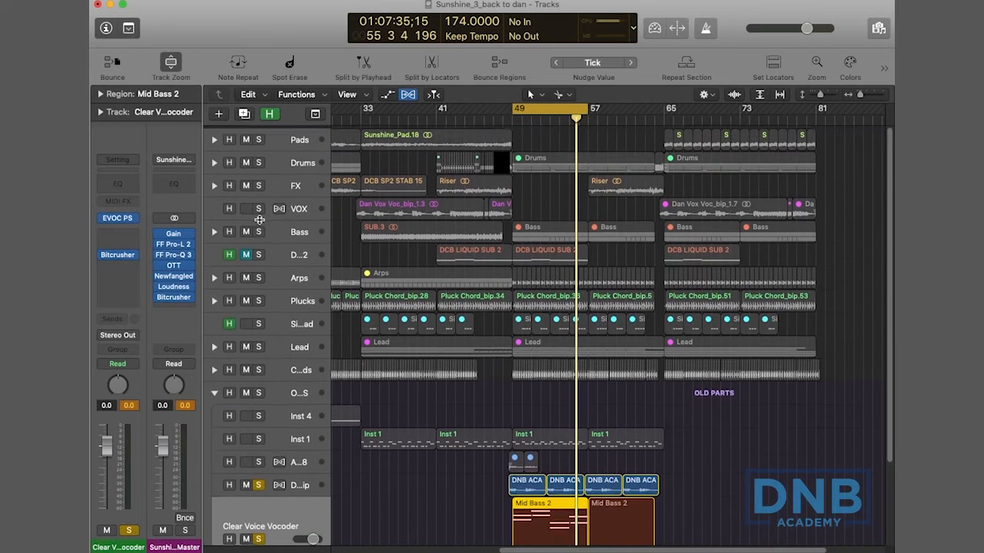
Step: Move the four DNB Academy audio regions and both Mid Bass 2 regions from bar 49 to bar 65
scroll(673, 193, "down", 2)
left_click_drag(701, 432, 537, 479)
left_click(527, 436)
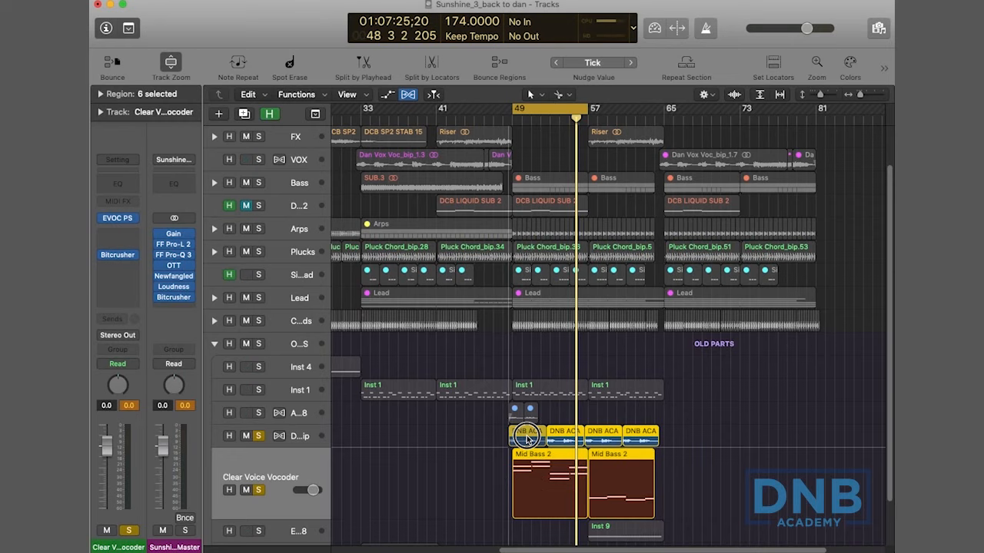
left_click_drag(527, 436, 683, 440)
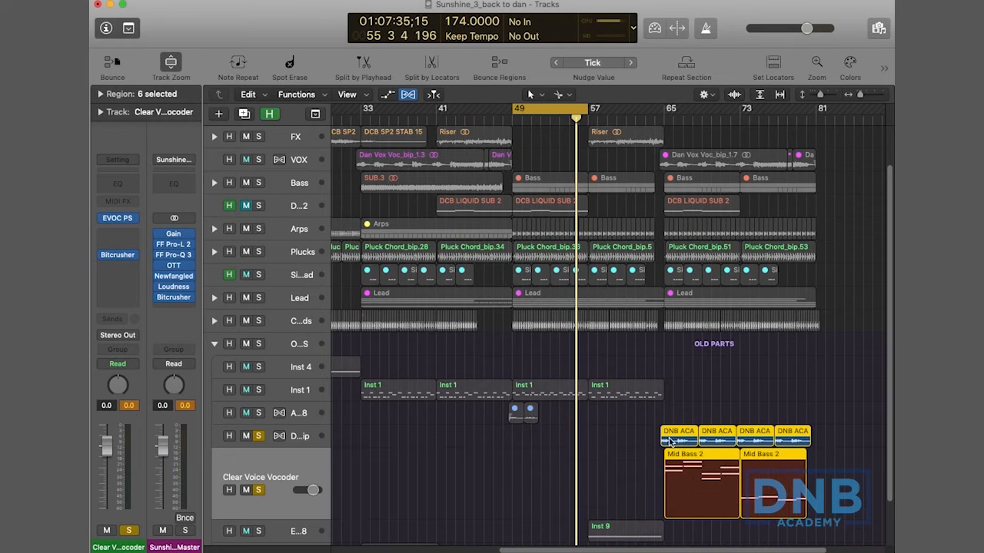
Step: Set the cycle range to bars 65 to 81 and play the second drop with solo off
scroll(661, 345, "right", 5)
left_click_drag(572, 108, 719, 108)
scroll(686, 246, "up", 1)
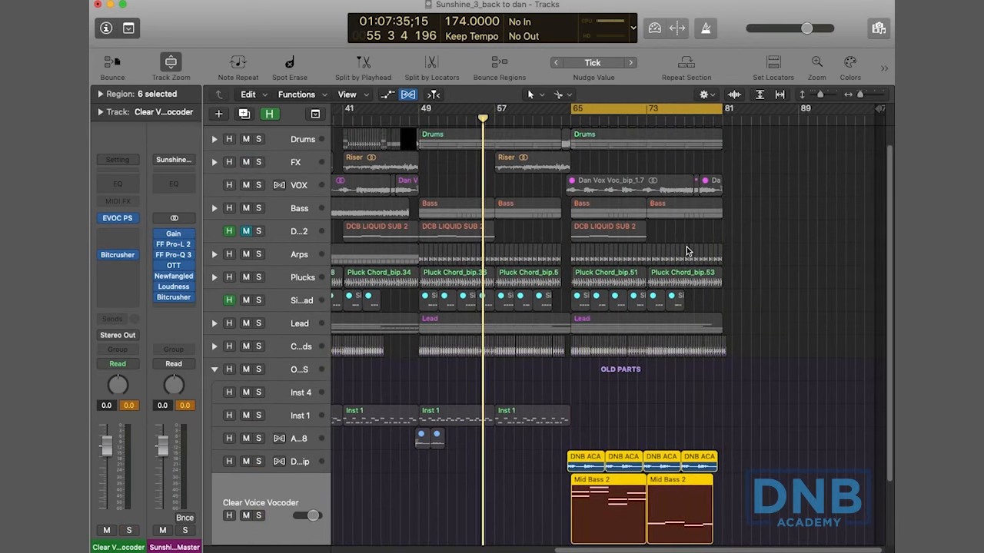
key("ctrl+s")
scroll(687, 246, "up", 1)
key("space")
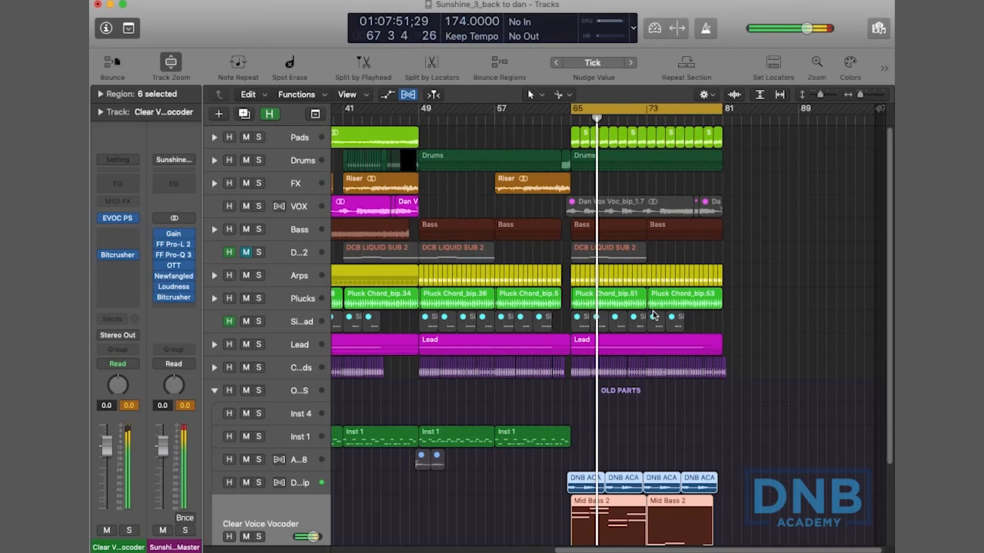
scroll(651, 313, "down", 2)
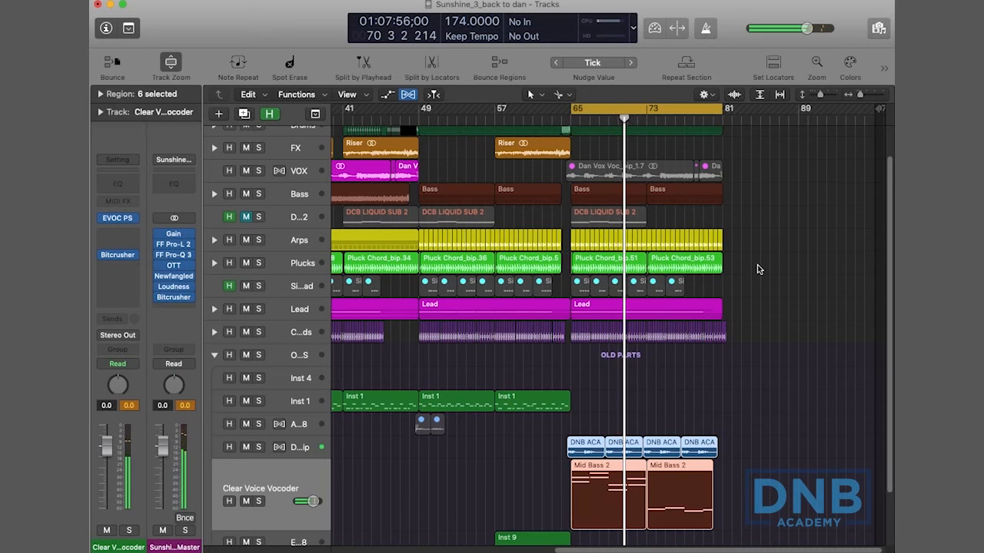
Step: Expand the Lead stack and mute its Simple Lead, Verb Lead and Pluck Verb regions from bar 65
left_click(215, 309)
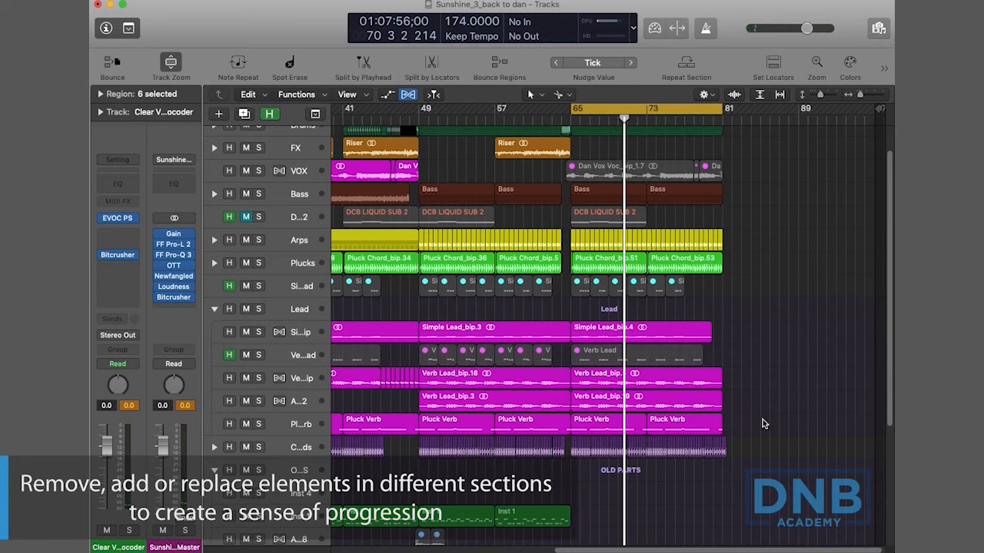
left_click_drag(763, 420, 599, 382)
key("ctrl+m")
left_click(641, 338)
key("ctrl+m")
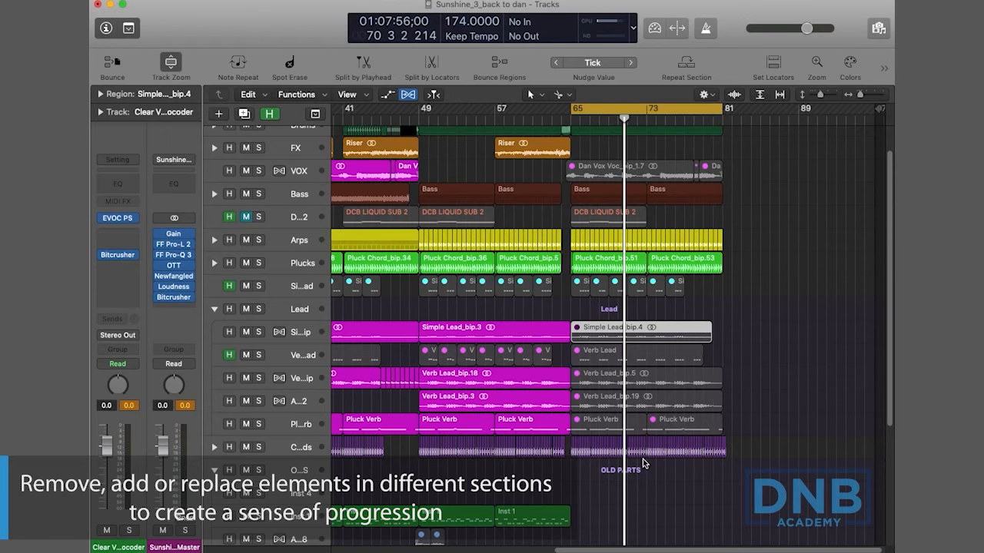
Step: Expand the Plucks stack and audition the two Pluck Chord regions from bar 65 in solo
scroll(650, 242, "up", 2)
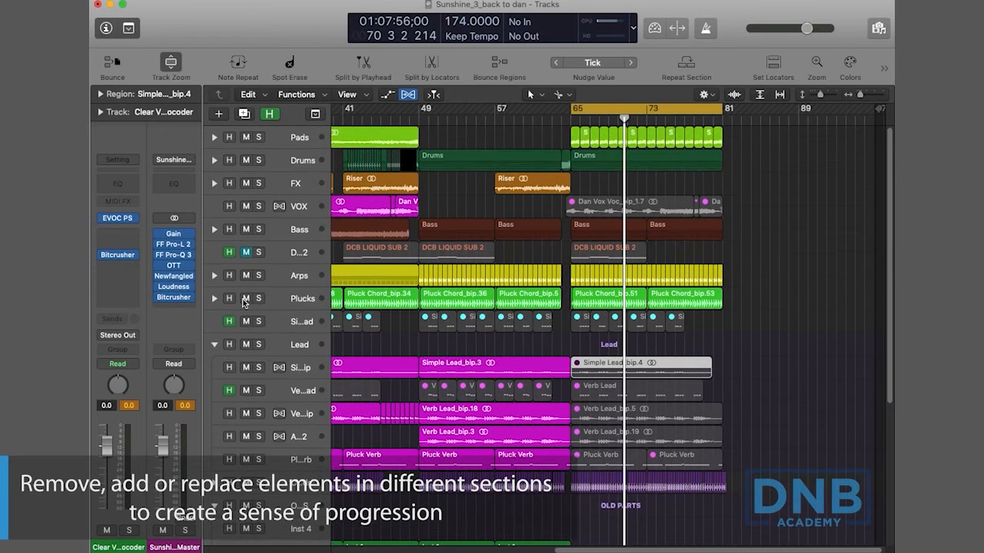
left_click(215, 299)
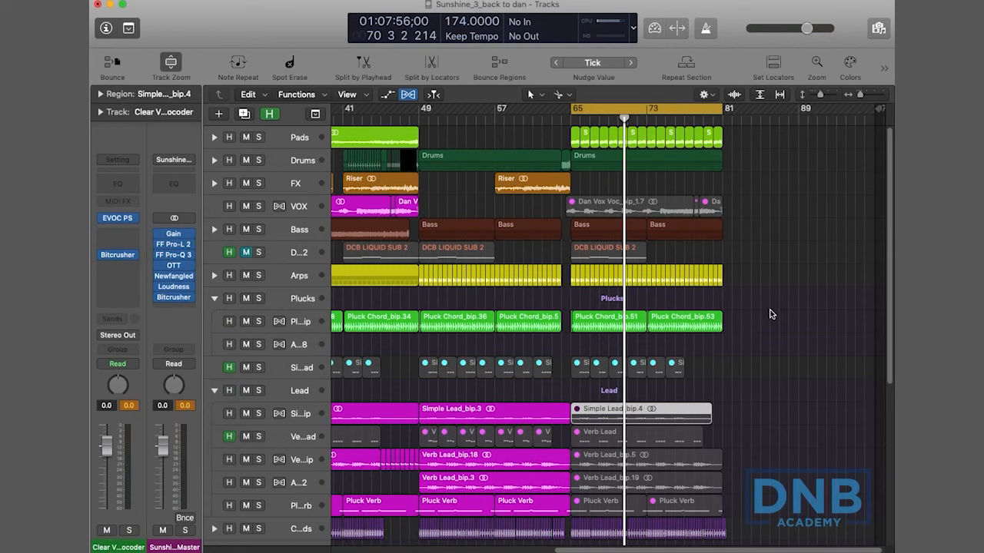
left_click_drag(771, 313, 578, 326)
key("ctrl+s")
key("space")
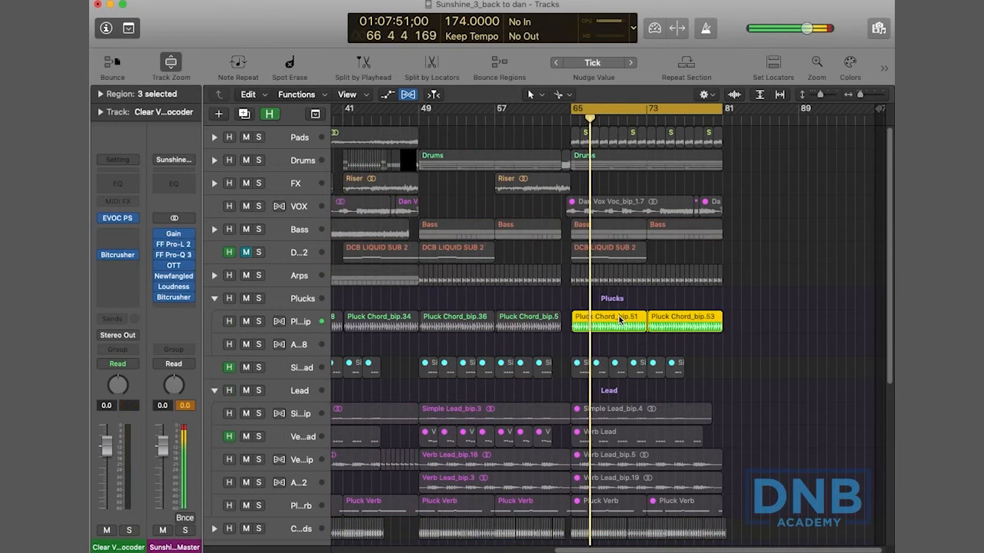
key("ctrl+s")
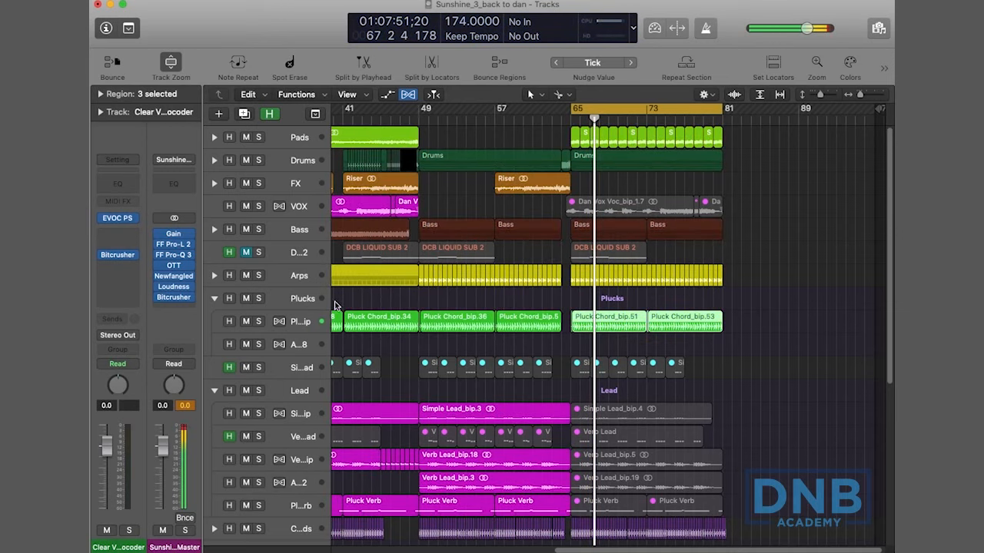
Step: Audition the Arps stack's Arp2 regions from bar 65 in solo and mute them
left_click(216, 275)
left_click_drag(755, 352, 573, 340)
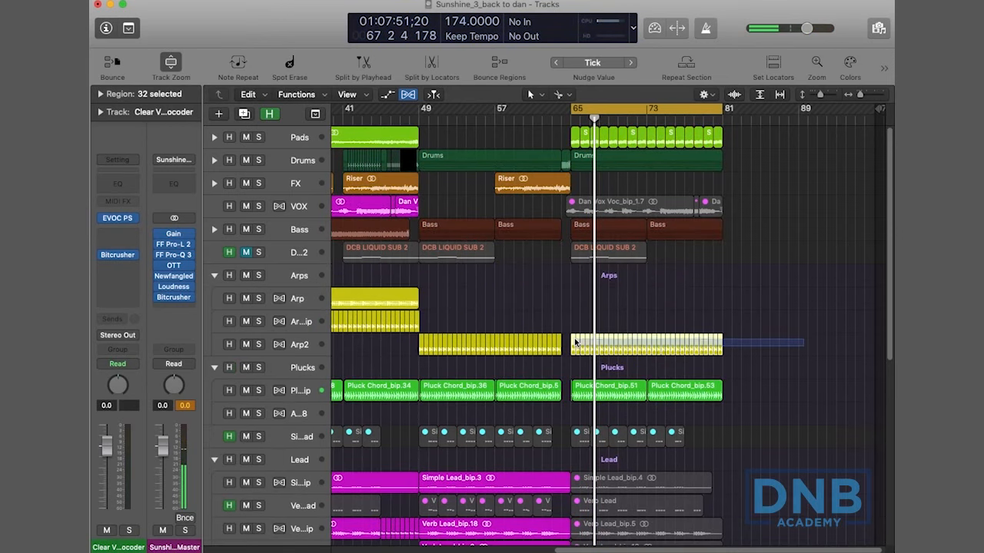
key("ctrl+s")
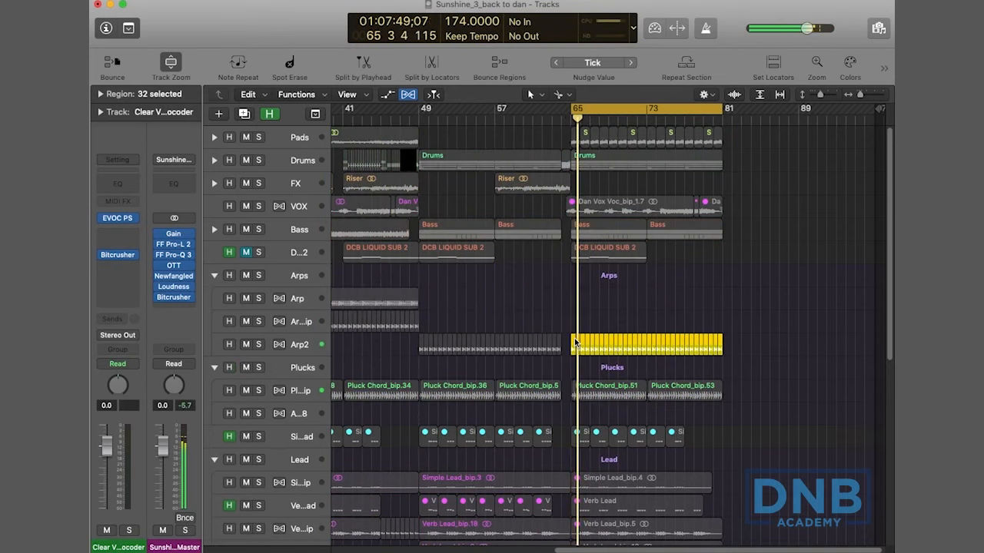
key("ctrl+s")
left_click_drag(759, 345, 571, 348)
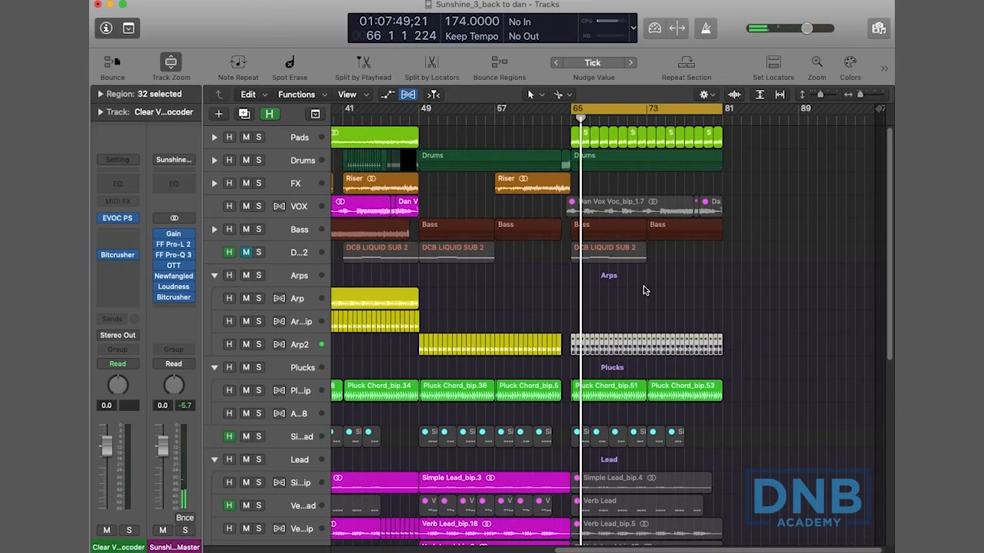
Step: Audition the Pads regions from bar 65 in solo, expand the Pads stack and inspect the Sunshine_Pad track's LFOTool settings
left_click_drag(747, 132, 566, 141)
key("ctrl+s")
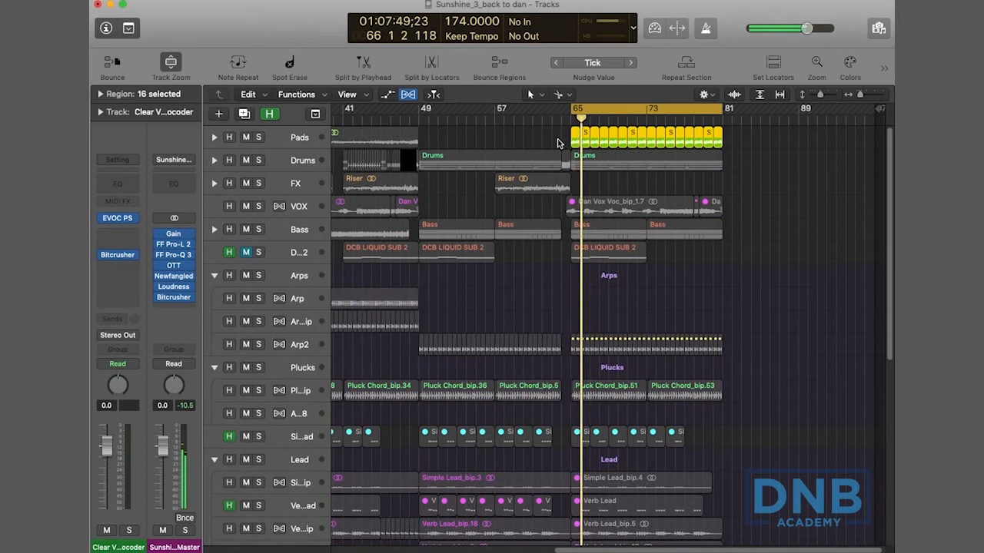
left_click(296, 139)
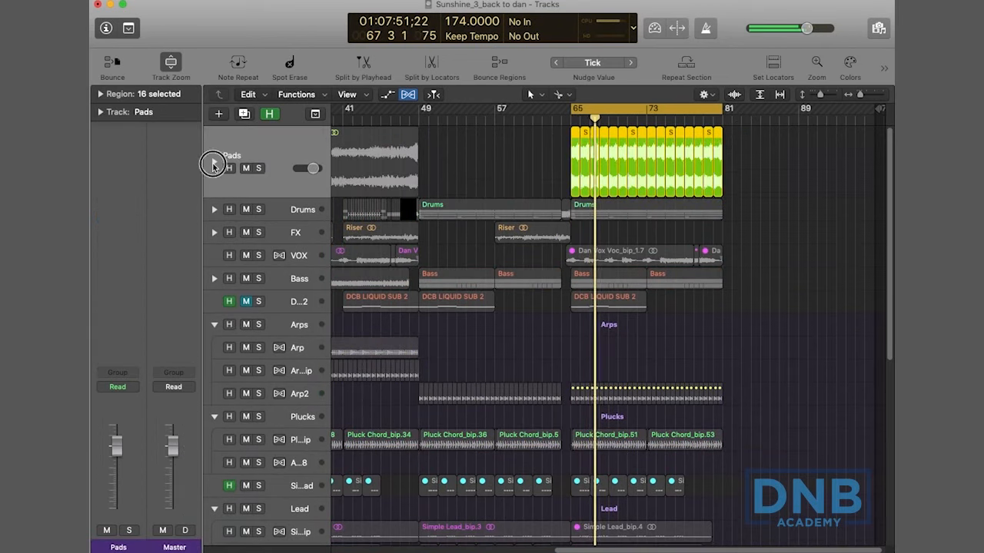
left_click(213, 164)
left_click(296, 230)
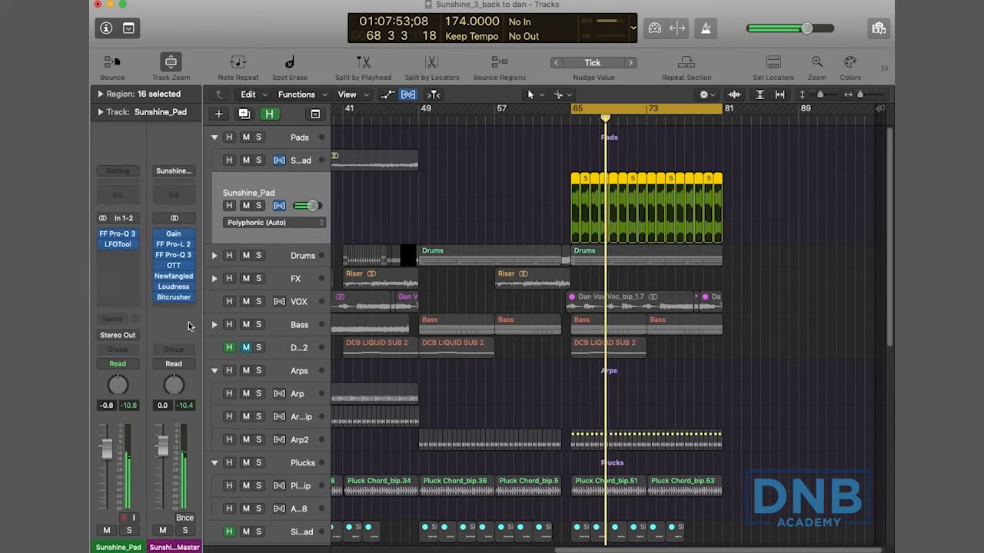
left_click(118, 244)
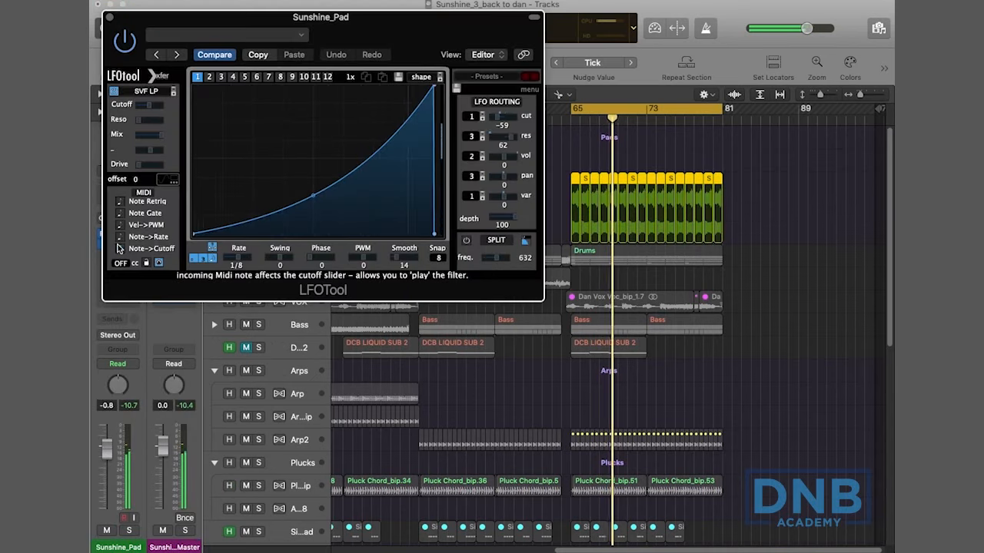
left_click(110, 18)
scroll(714, 262, "down", 1)
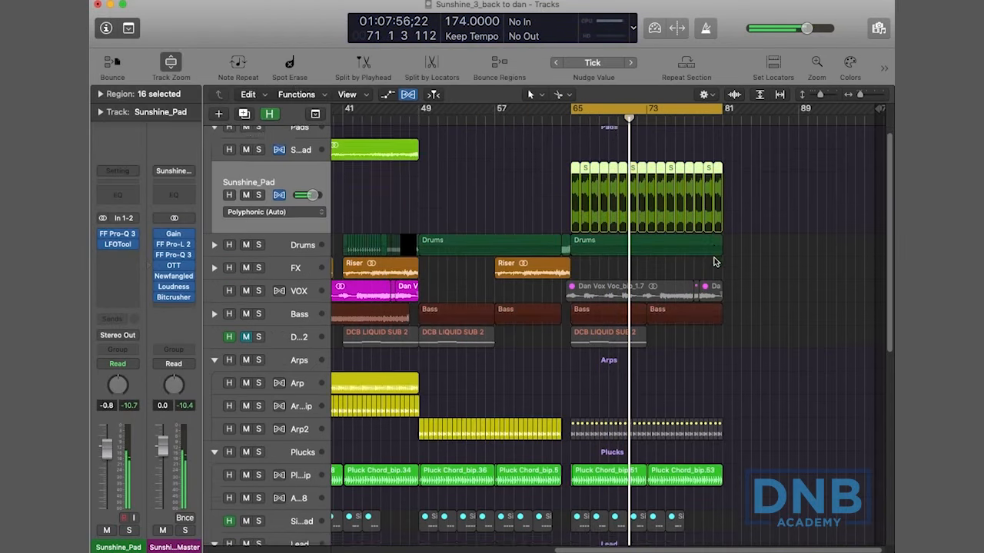
Step: Copy the Sunshine_Pad regions of the second drop from bar 65 to bar 97
scroll(713, 262, "down", 4)
scroll(714, 262, "up", 5)
scroll(714, 262, "right", 1)
scroll(714, 262, "left", 1)
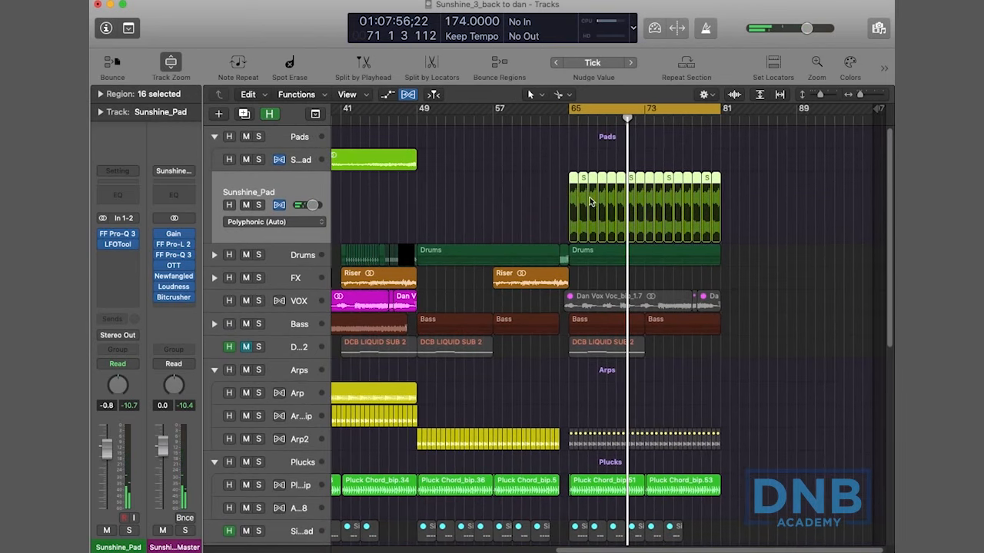
mouse_move(571, 178)
left_mouse_down()
mouse_move(874, 195)
mouse_move(560, 187)
mouse_move(569, 189)
left_mouse_up()
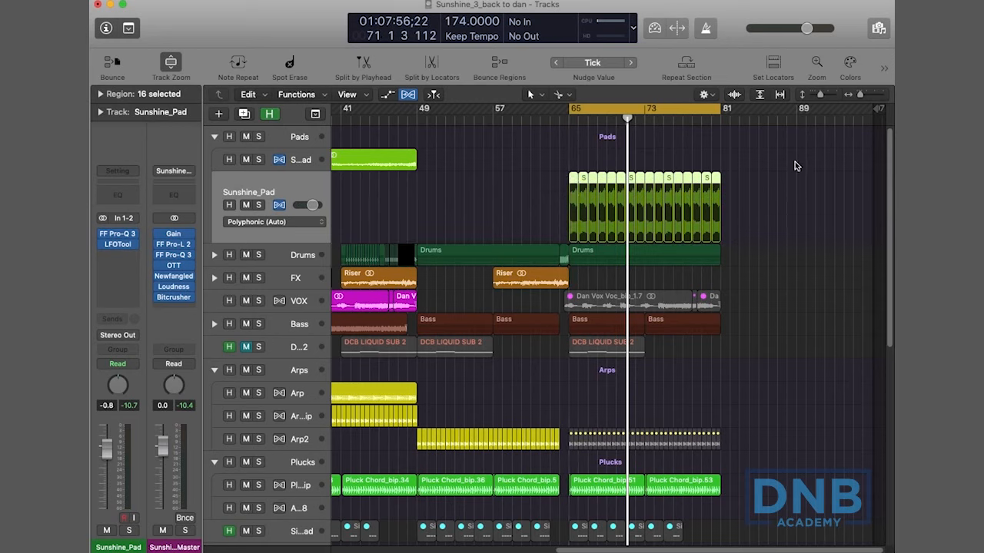
scroll(866, 114, "right", 5)
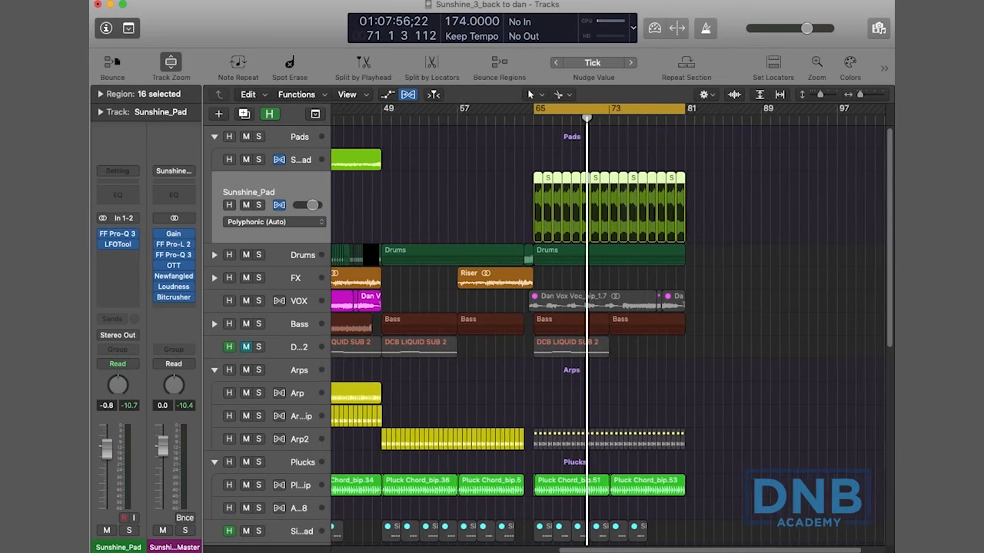
scroll(500, 182, "right", 5)
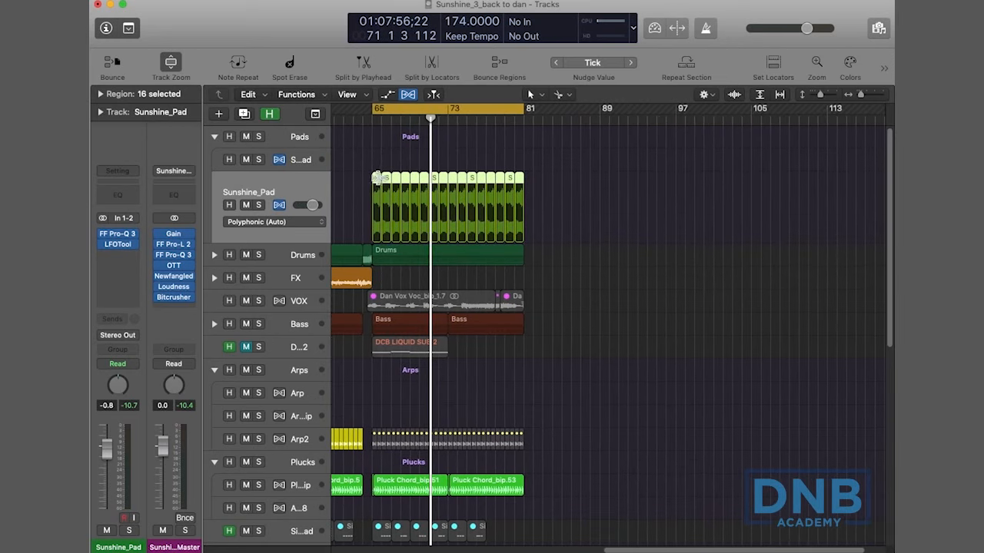
left_click_drag(375, 179, 679, 178)
Step: Copy both Mid Bass 2 regions on the Clear Voice Vocoder track from bar 65 to bar 97 and view their notes
scroll(666, 344, "down", 10)
left_click(395, 452)
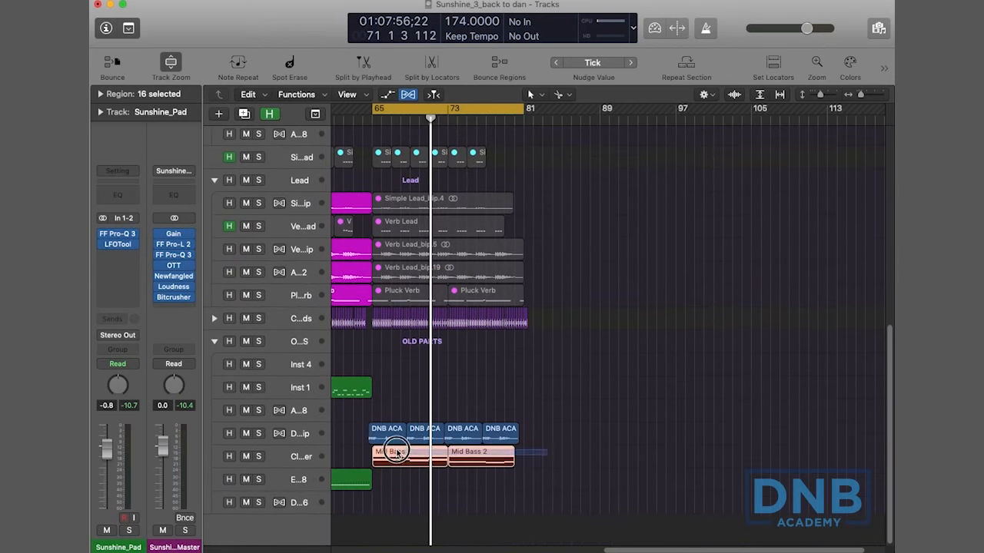
left_click_drag(394, 454, 730, 459)
double_click(729, 459)
left_click(621, 455)
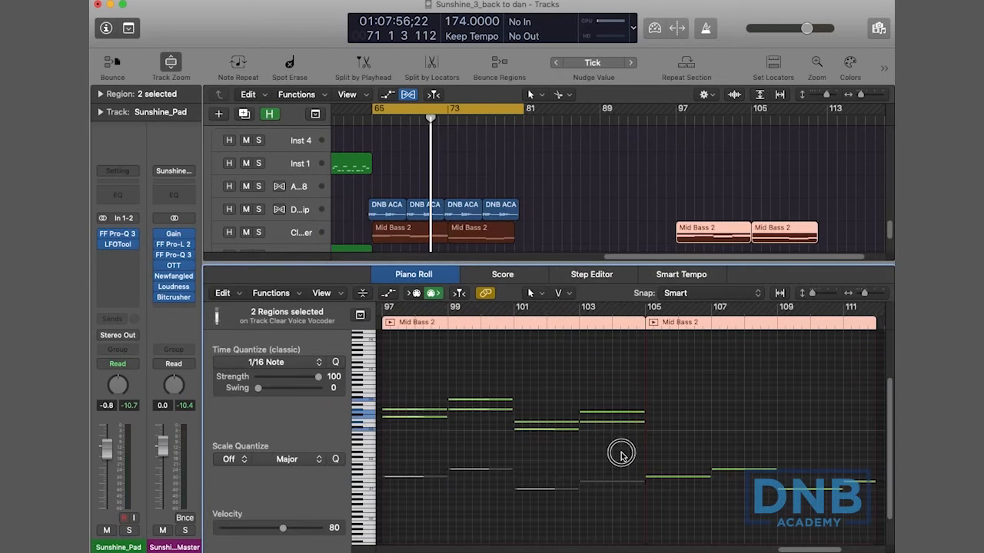
scroll(625, 458, "left", 1)
left_click(807, 179)
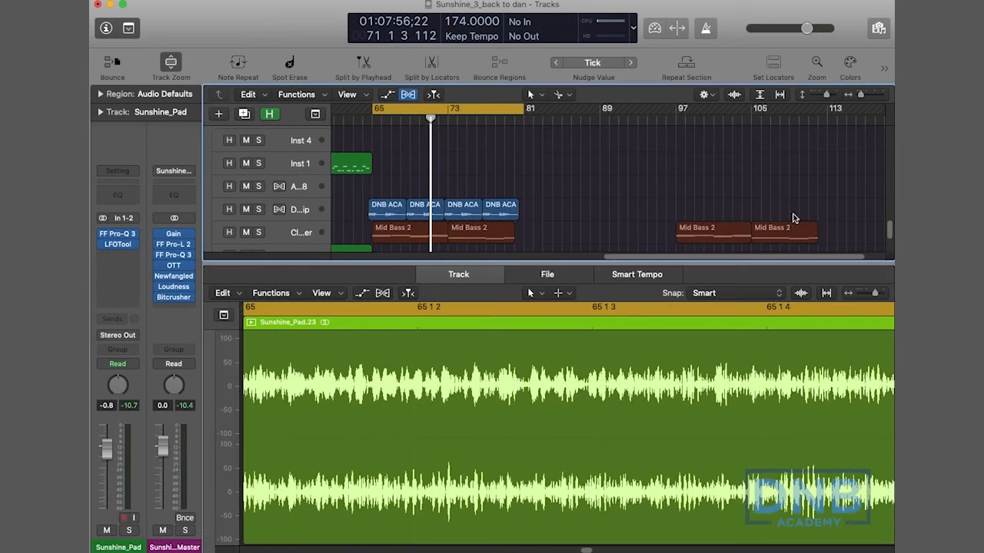
Step: Replace the Mid Bass 2 region at bar 97 with a copy of the bar 105 one and delete the leftover piece
left_click_drag(787, 234, 705, 236)
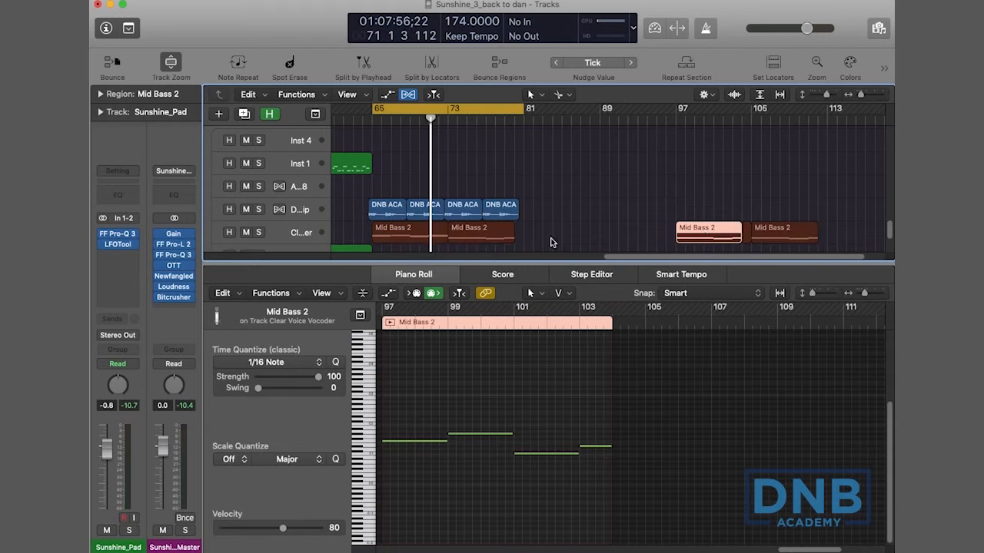
double_click(744, 235)
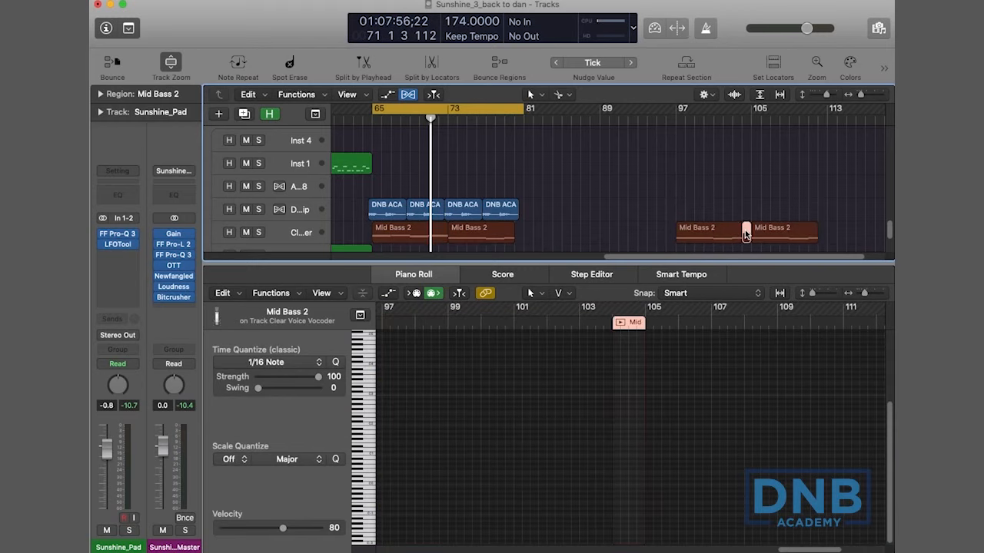
key("Delete")
Step: Lengthen the Mid Bass 2 regions at bars 97 and 105 to eight bars each and extend their last notes to the region ends
left_click(728, 238)
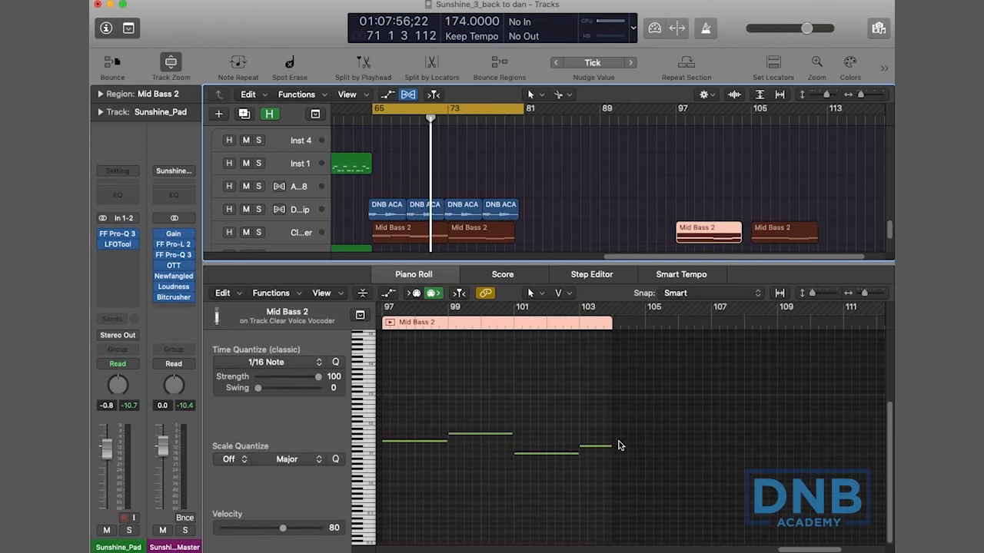
left_click_drag(741, 239, 751, 239)
left_click_drag(817, 237, 823, 237)
left_click(709, 234)
left_click_drag(611, 446, 644, 446)
left_click(783, 234)
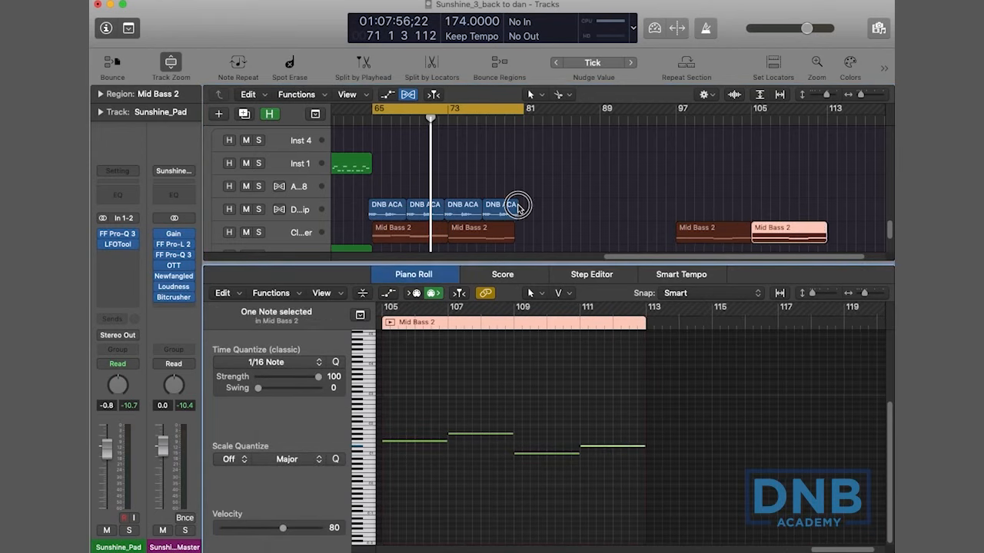
Step: Copy the four DNB ACADEMY DC BREAKS regions from the second drop to bar 97 and close the editor
left_click_drag(519, 206, 385, 213)
left_click_drag(461, 211, 765, 211)
scroll(586, 211, "left", 2)
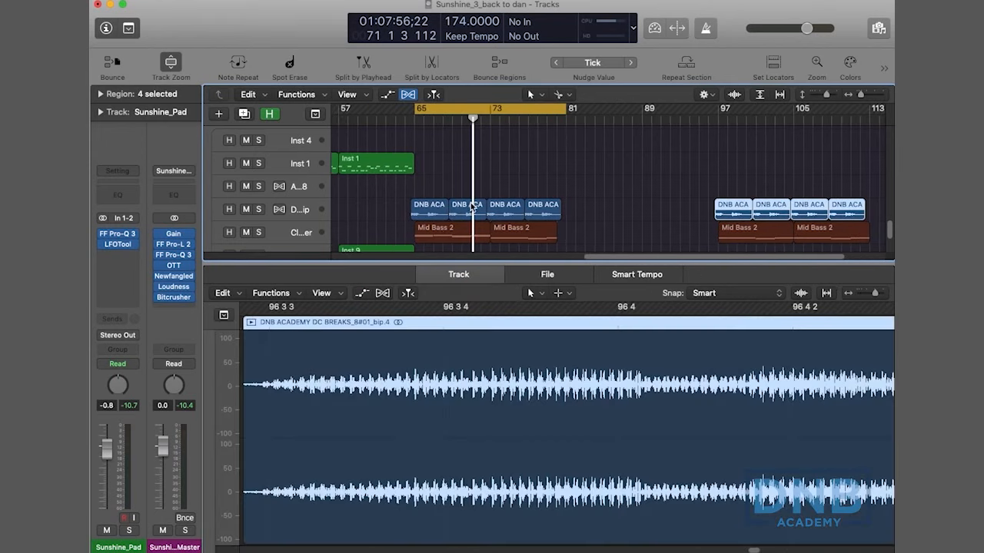
scroll(472, 208, "up", 1)
key("x")
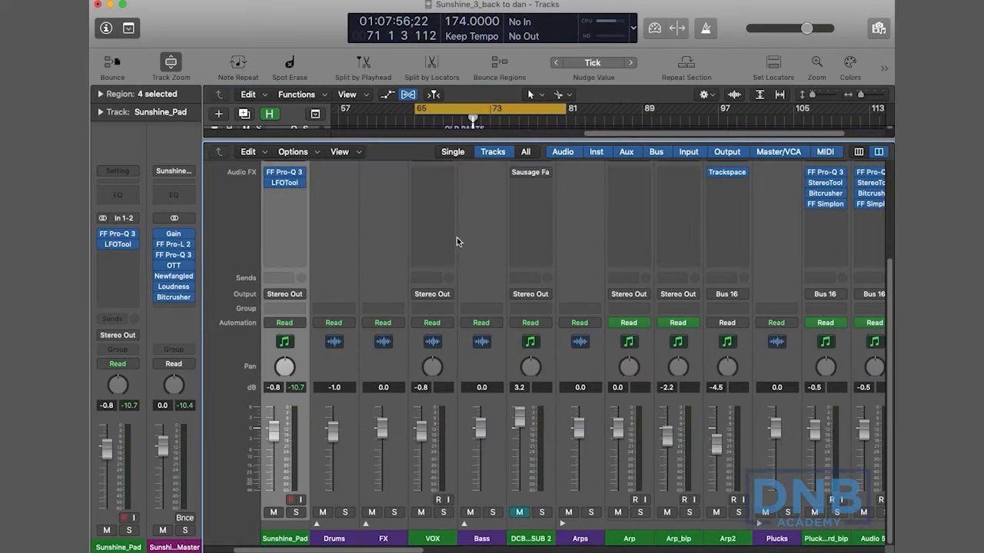
key("x")
Step: Play the second drop from bar 65 and turn Track Zoom off
scroll(459, 292, "up", 2)
scroll(453, 335, "up", 15)
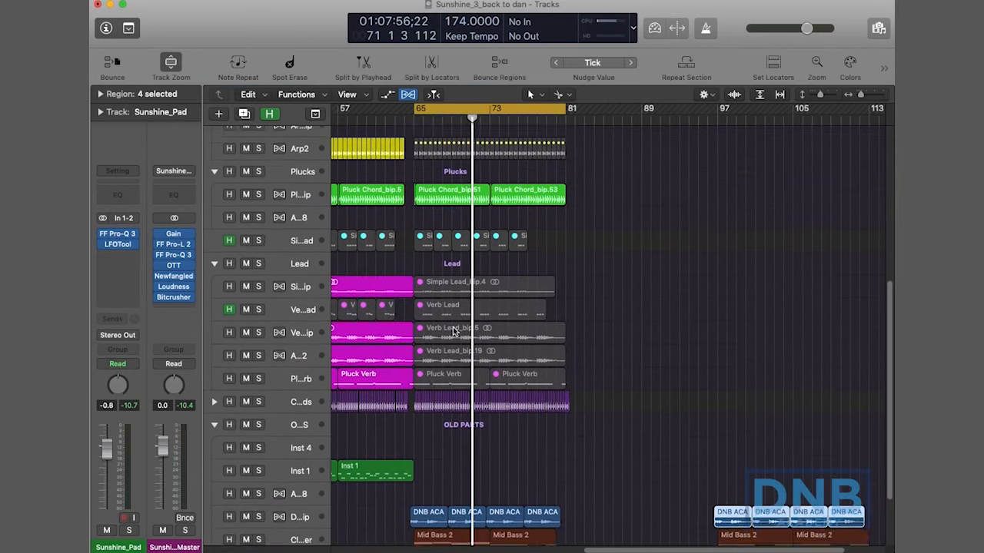
scroll(316, 242, "up", 2)
scroll(315, 242, "left", 4)
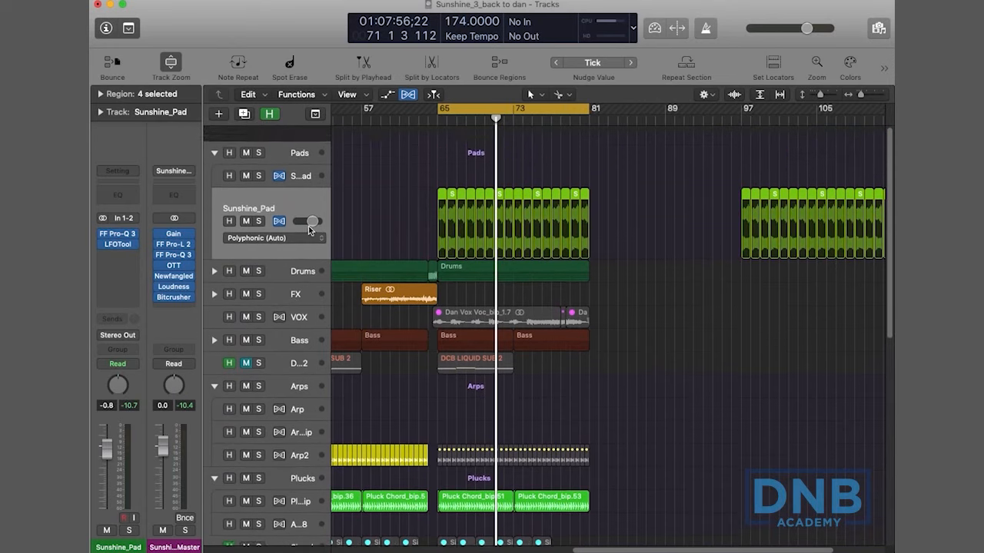
scroll(607, 292, "left", 3)
key("space")
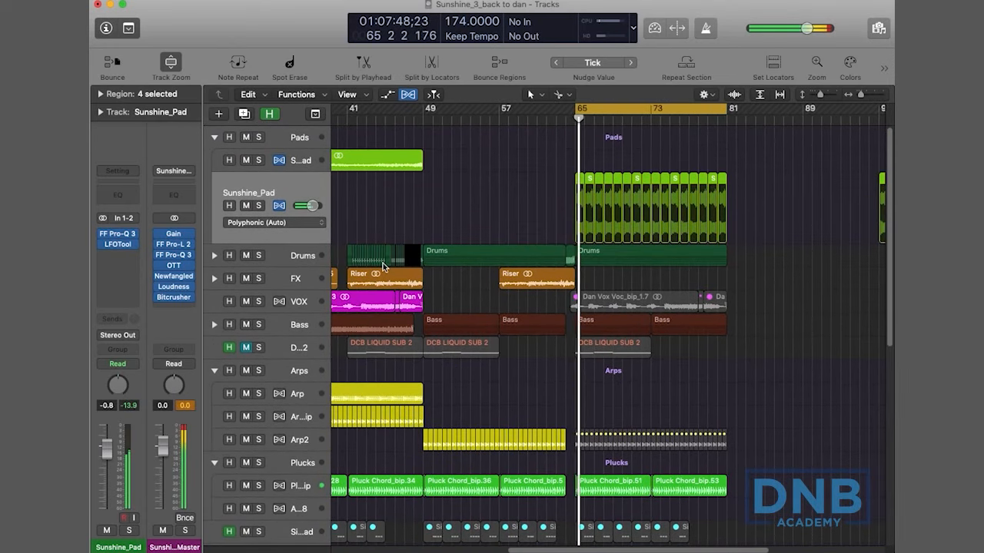
key("ctrl+z")
Step: Lower the volume of the DNB ACADEMY DC BREAKS track in OLD PARTS to -6.4 dB
scroll(504, 293, "down", 14)
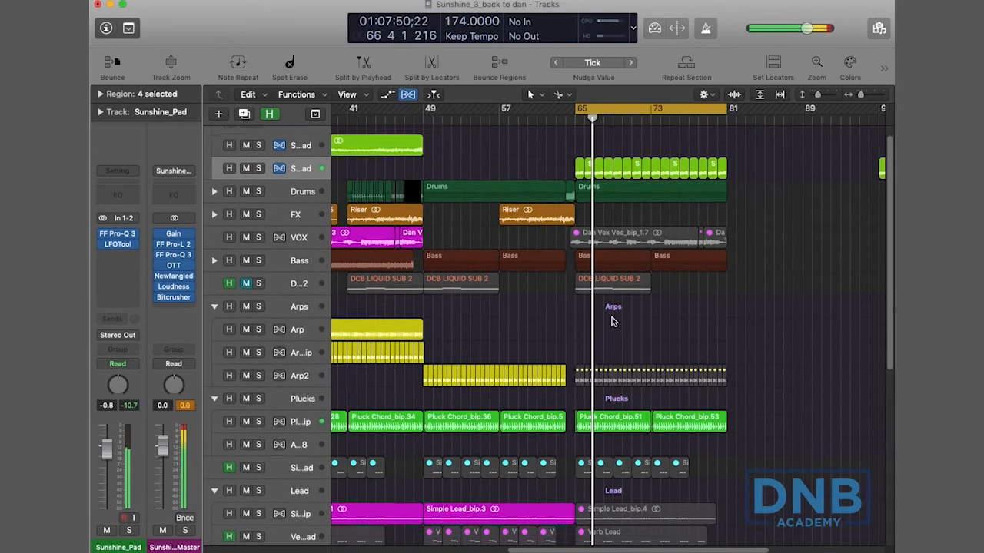
left_click(372, 435)
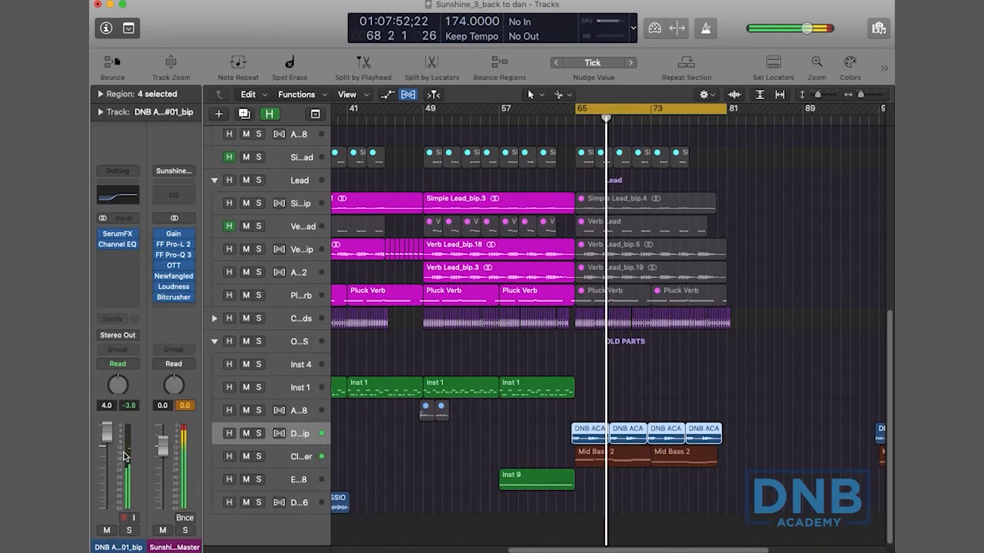
left_click_drag(107, 455, 108, 491)
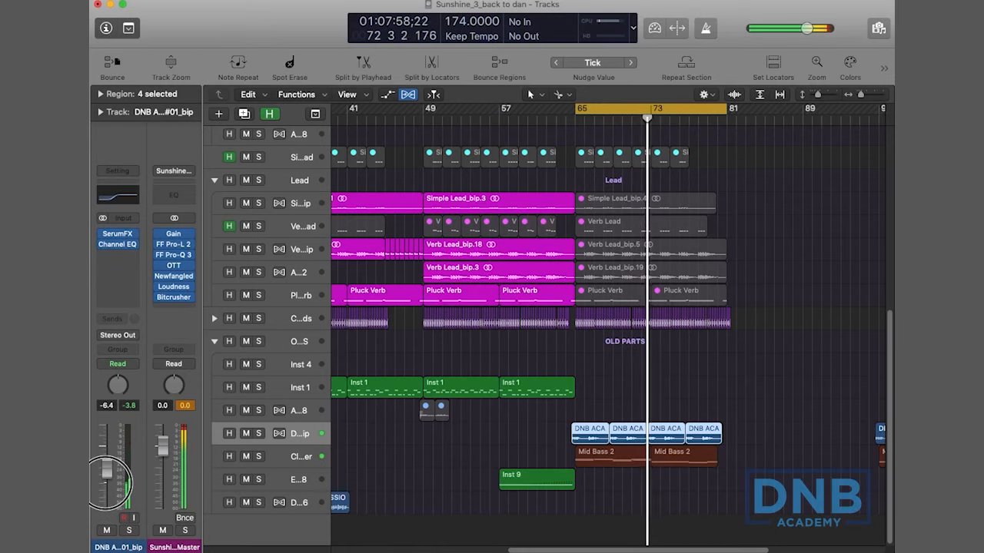
Step: Copy the Mid Bass 2 region at bar 65 of the Clear Voice Vocoder track over the one at bar 73
left_click(301, 458)
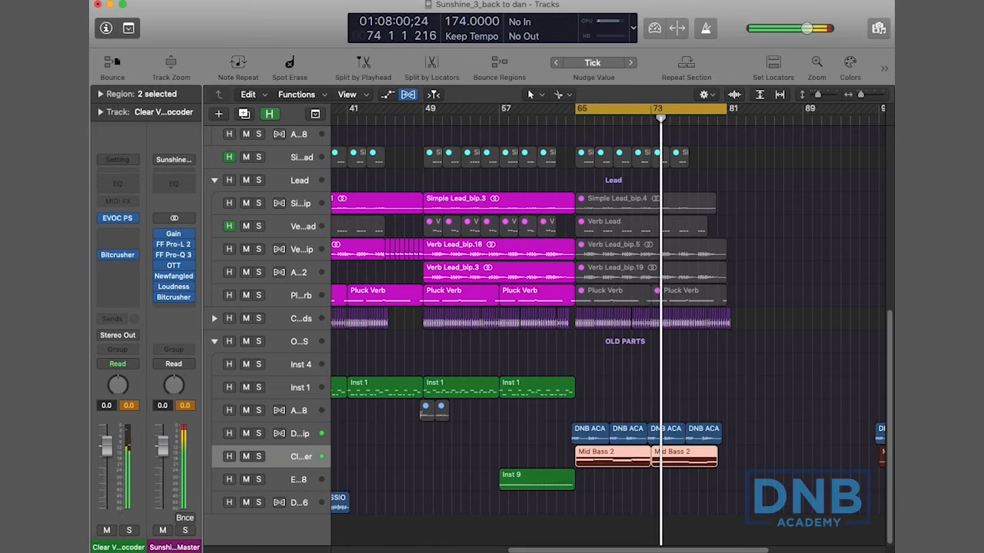
left_click(547, 461)
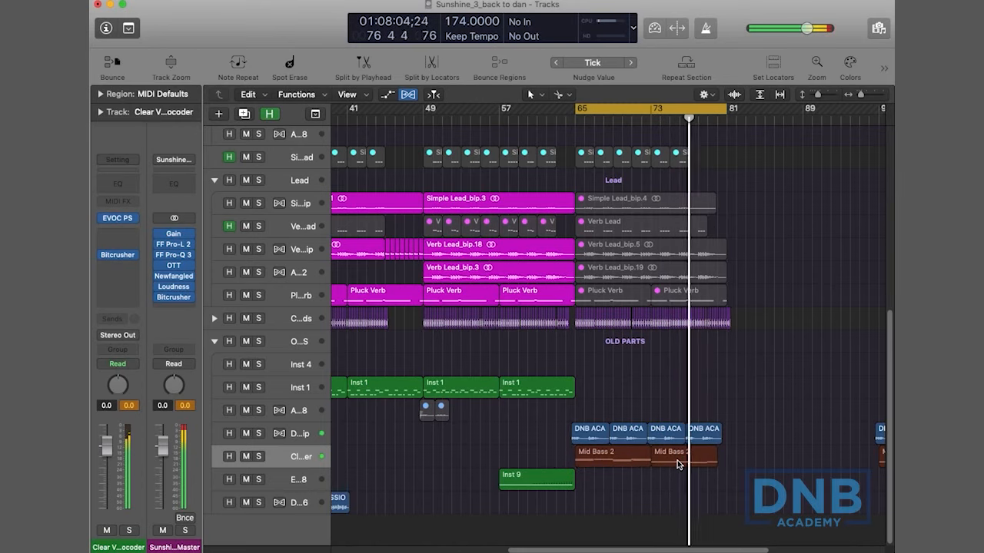
left_click(611, 459)
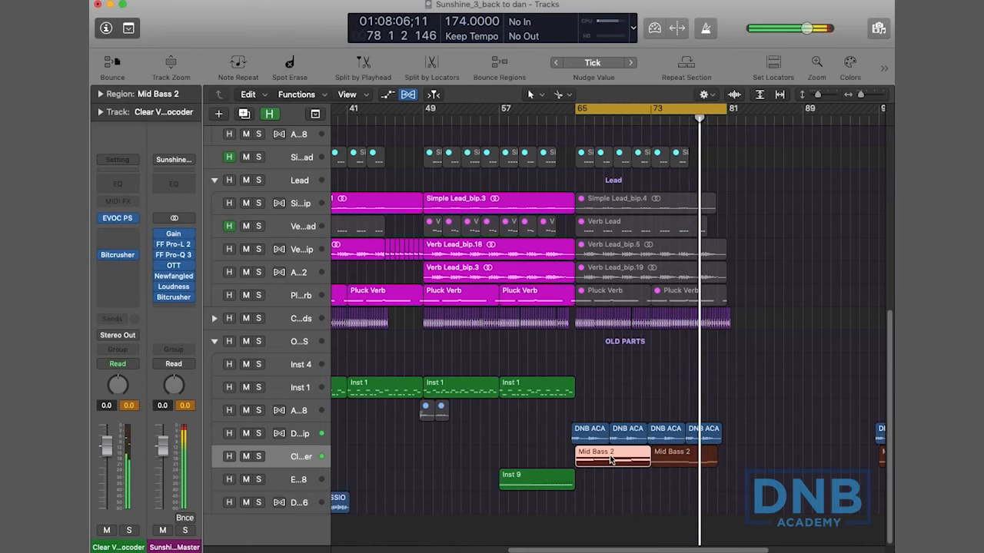
left_click_drag(603, 458, 678, 460)
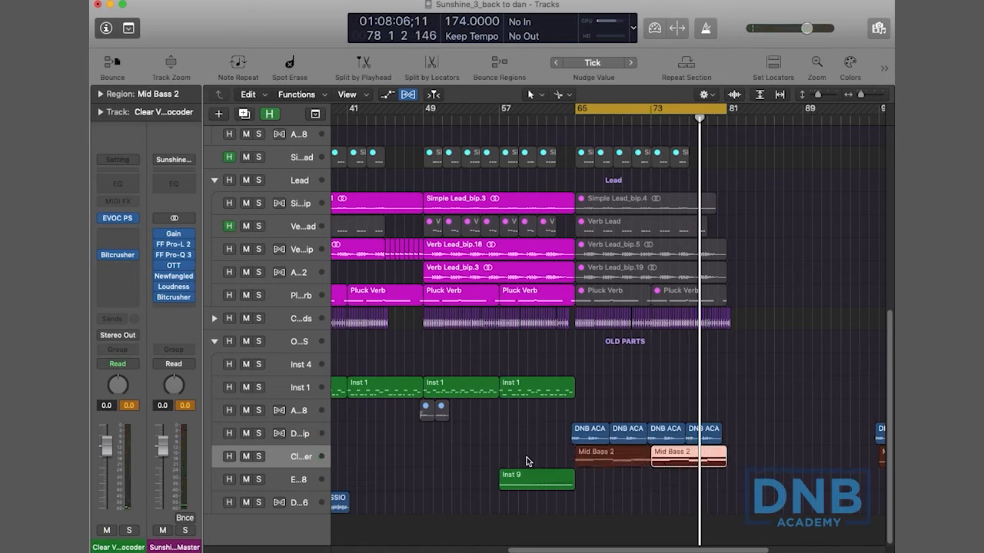
Step: Collapse the Lead stack and mute the last two DNB ACADEMY DC BREAKS regions of the second drop, from bar 73
scroll(568, 461, "left", 1)
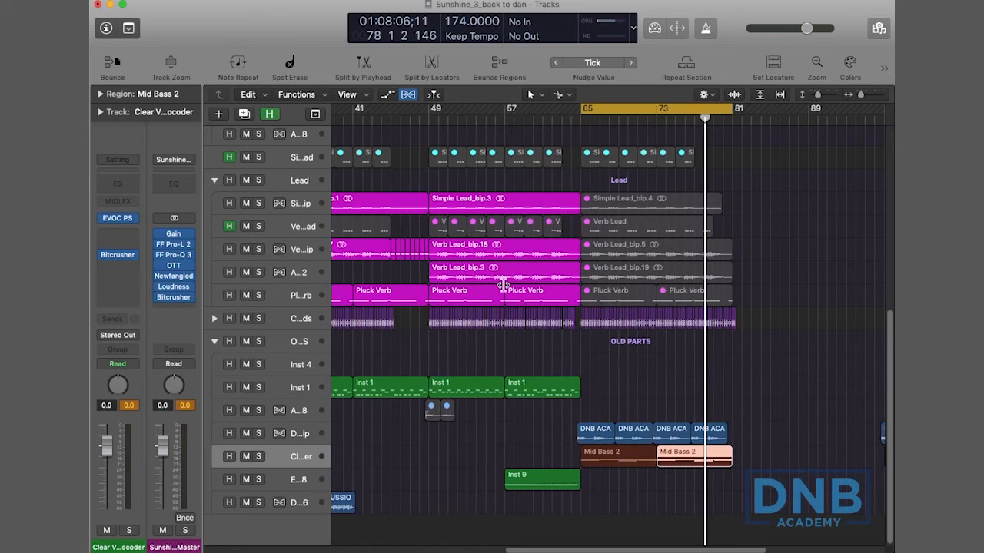
scroll(504, 286, "up", 1)
left_click(215, 182)
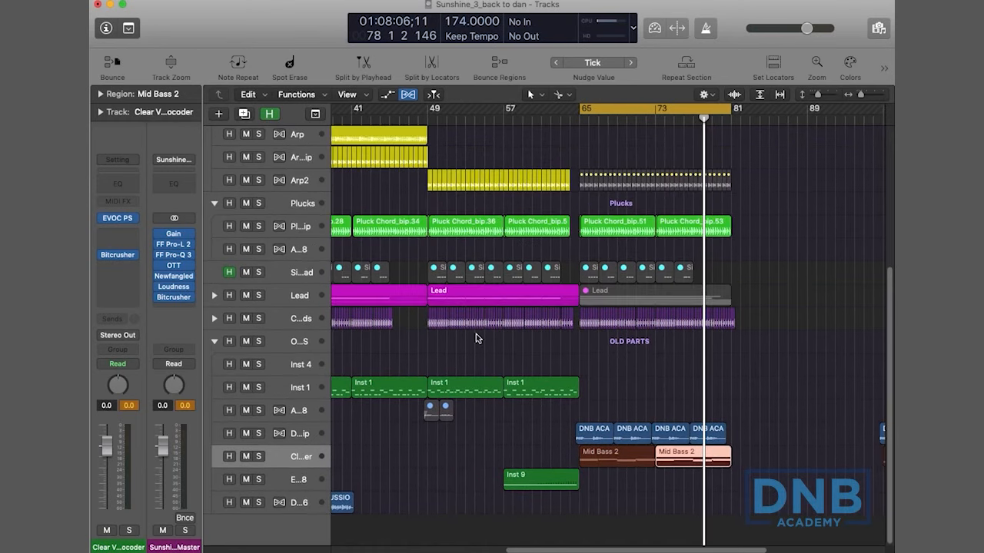
left_click_drag(675, 416, 707, 434)
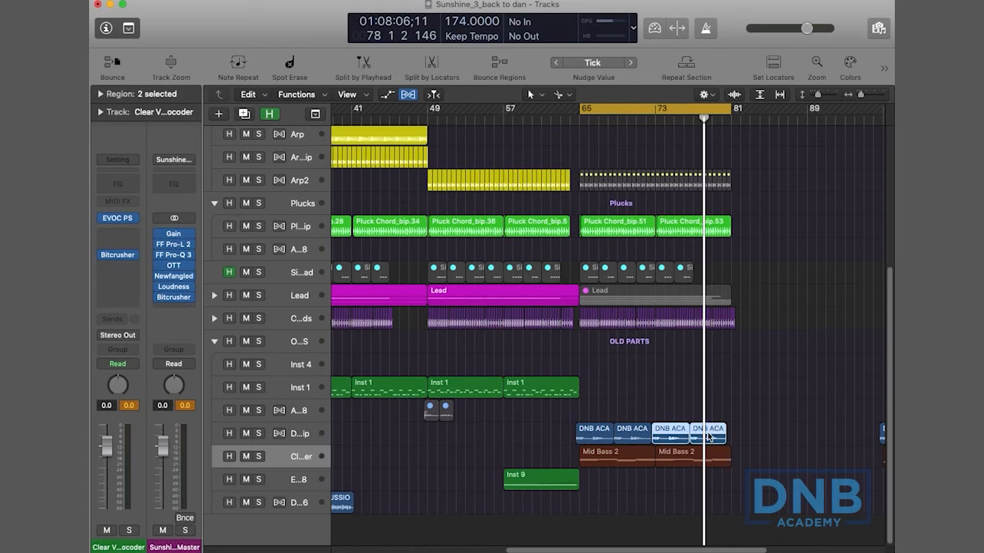
Step: Split the vocal region on the VOX track at bar 41 and copy the vocal phrase from there to bar 73
scroll(684, 428, "up", 8)
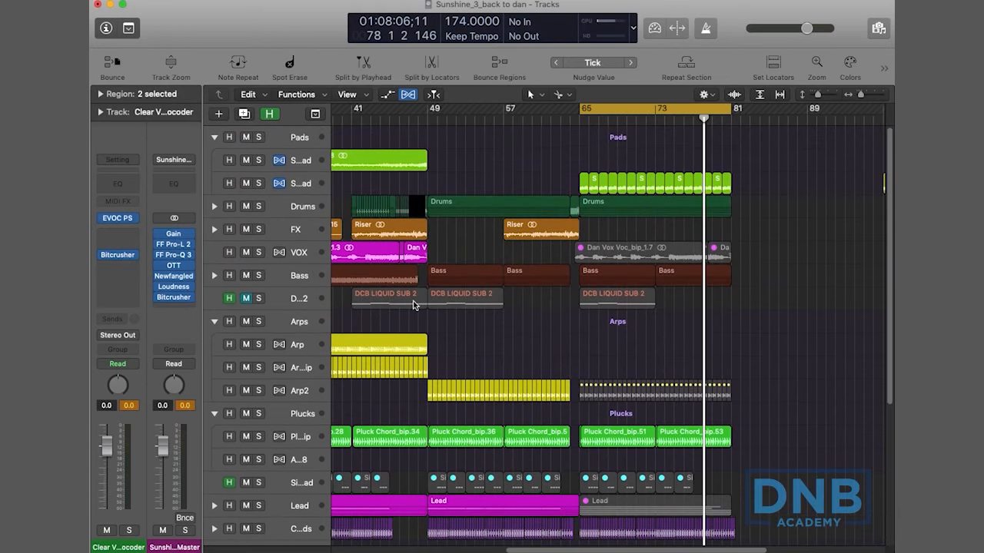
left_click(363, 256)
left_click_drag(363, 255, 353, 256)
mouse_move(658, 252)
left_mouse_down()
mouse_move(680, 252)
mouse_move(658, 252)
left_mouse_up()
left_click_drag(727, 257, 683, 257)
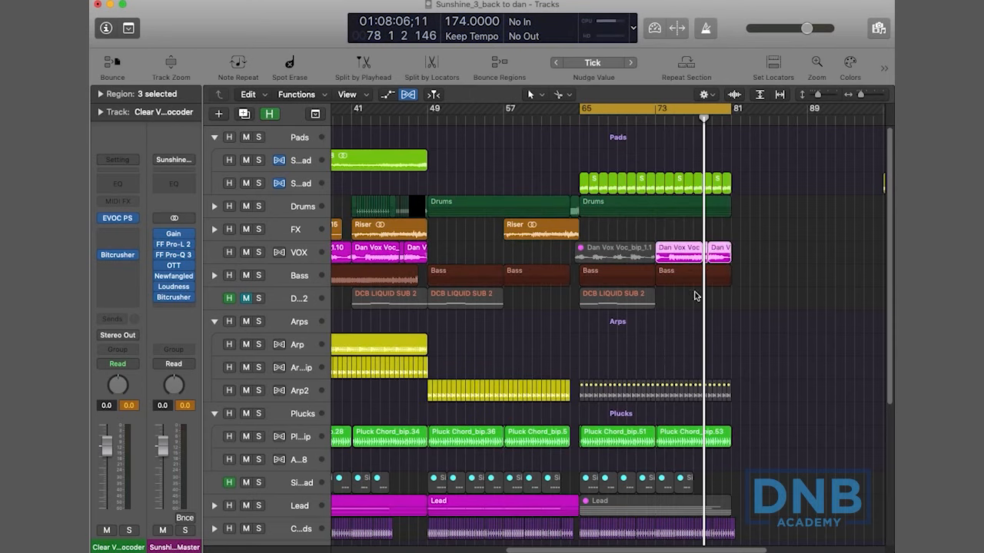
scroll(689, 312, "down", 4)
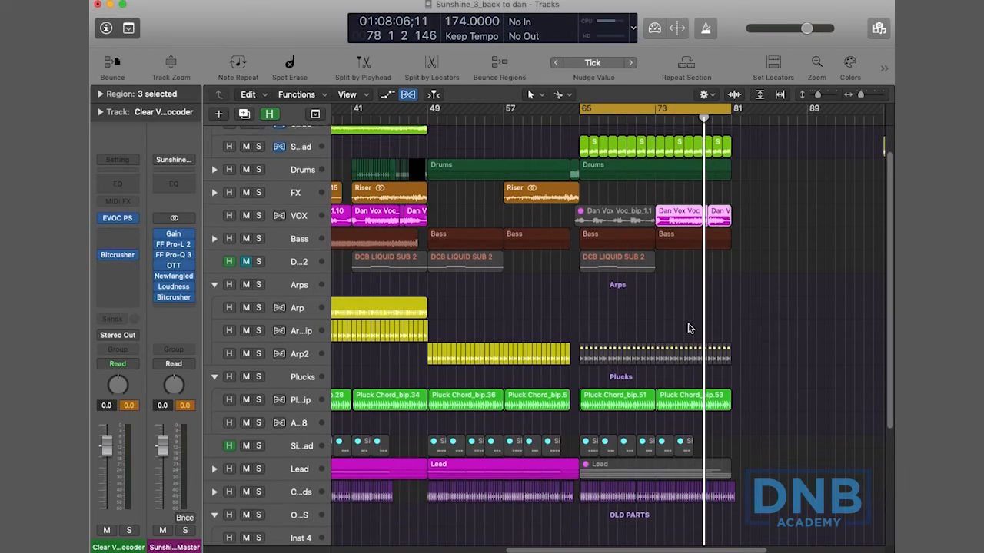
scroll(689, 325, "down", 5)
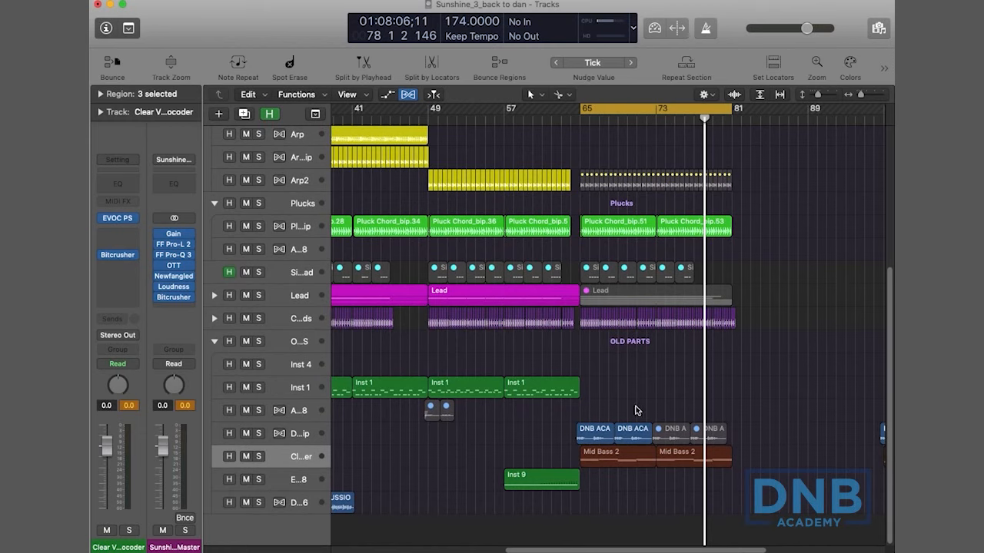
Step: Mute the DCB SP2 percussion loop at bar 33 and the four Inst 1 regions in OLD PARTS from bar 33
scroll(634, 411, "left", 4)
left_click(403, 498)
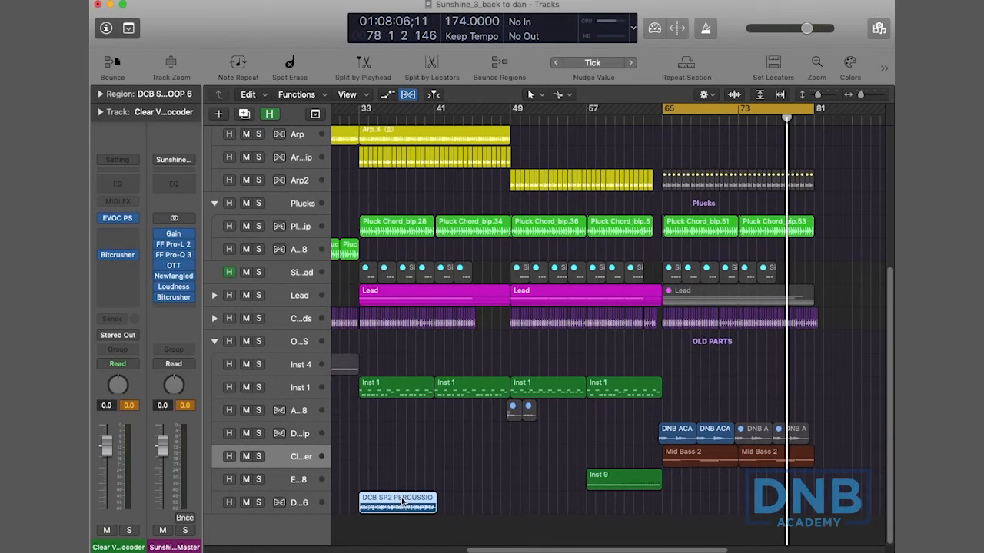
left_click(298, 389)
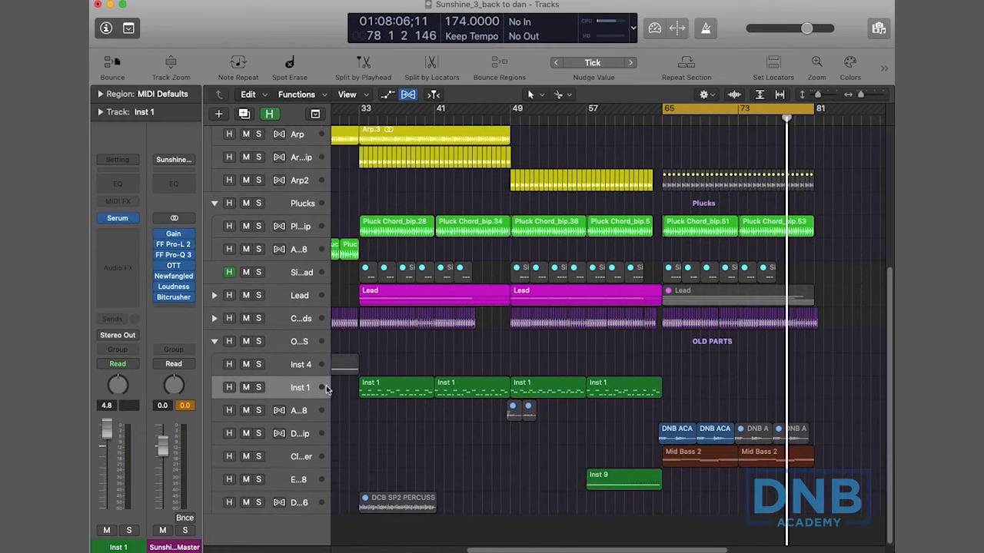
left_click_drag(693, 390, 426, 386)
scroll(678, 397, "up", 2)
scroll(678, 398, "right", 2)
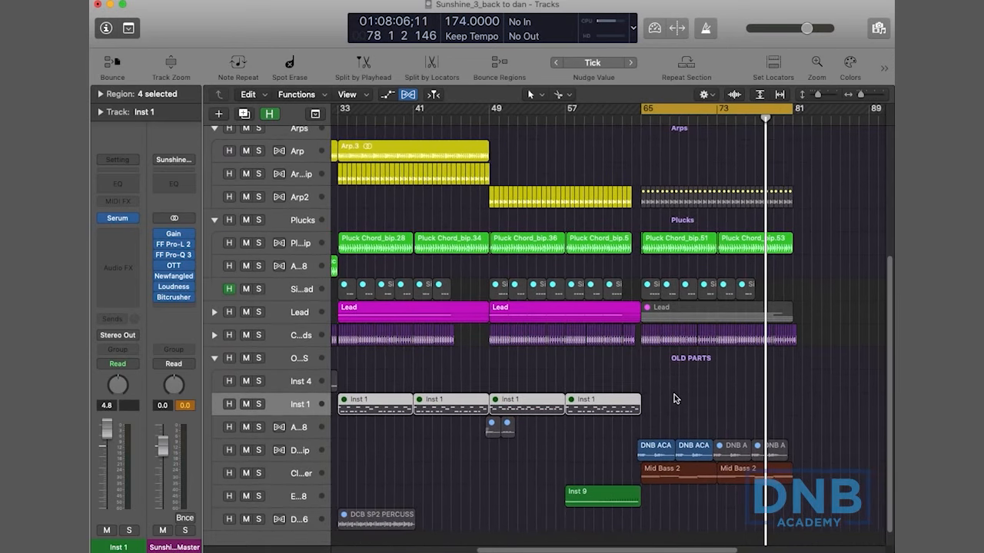
scroll(369, 418, "left", 5)
left_click(305, 405)
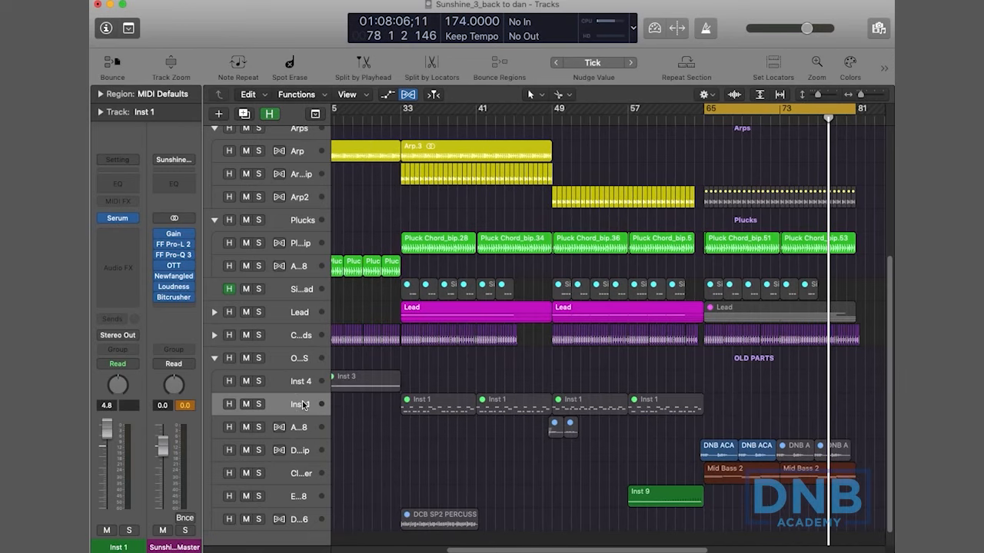
Step: Unmute and solo the Inst 1 region at bar 33, loop bars 33 to 41, and inspect its Serum instrument during playback
left_click(419, 407)
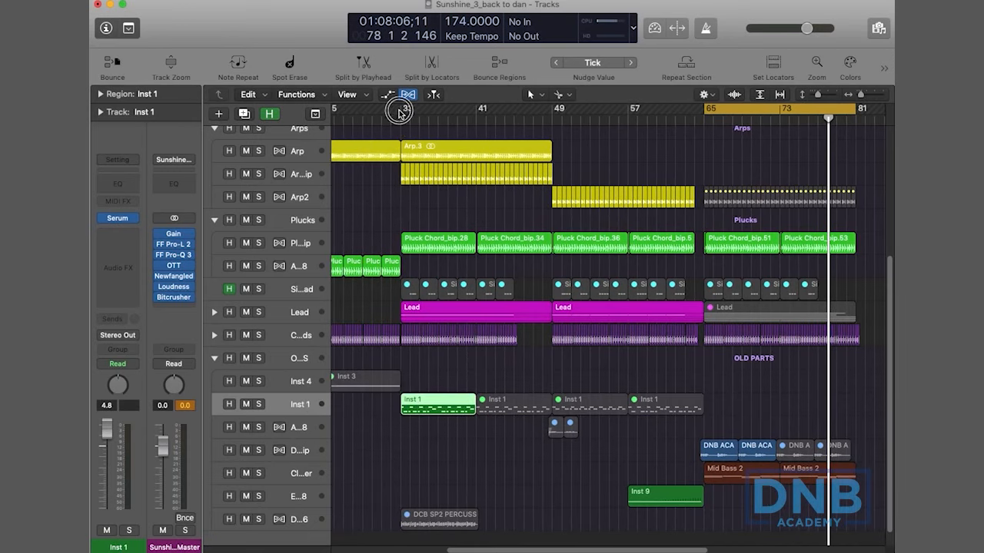
left_click_drag(398, 112, 475, 109)
key("ctrl+s")
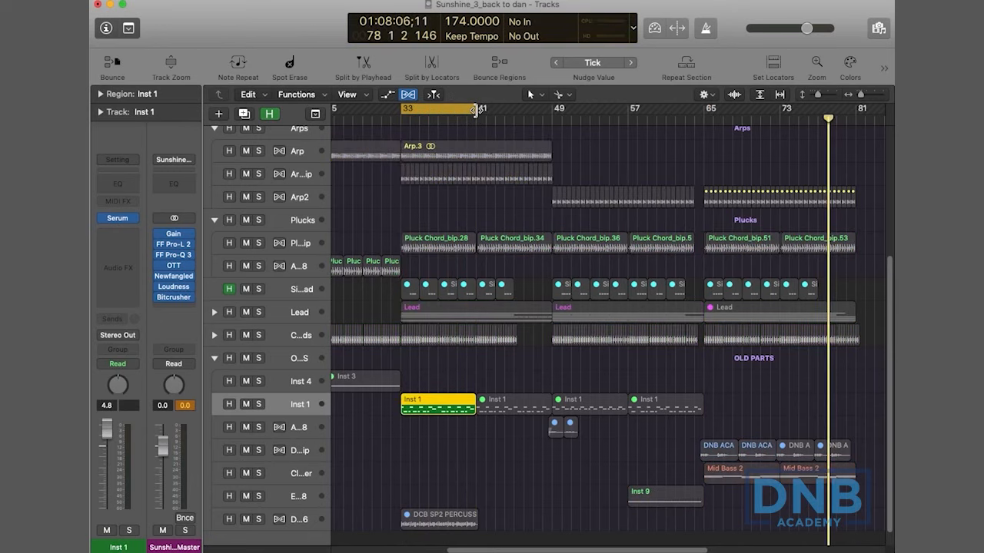
key("space")
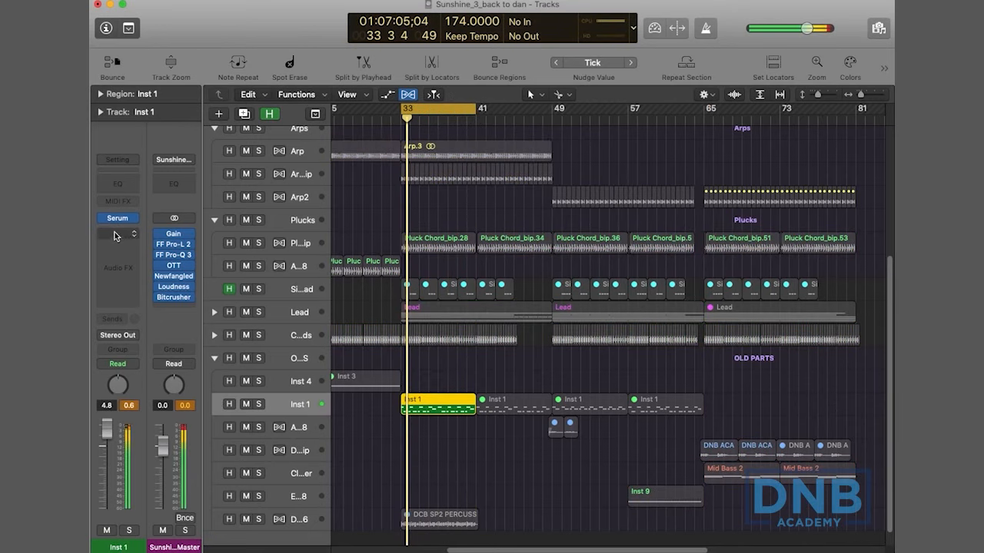
left_click(132, 225)
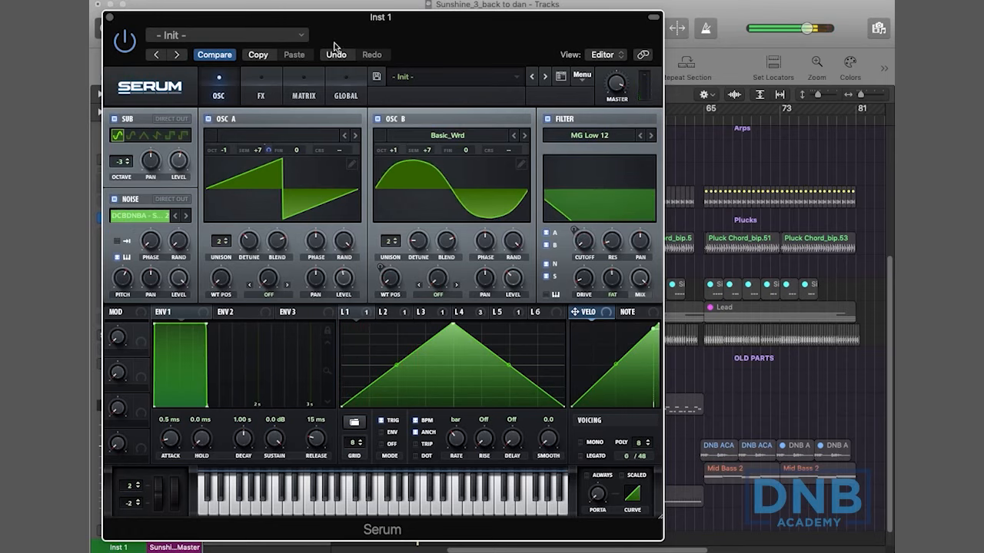
left_click_drag(335, 47, 953, 125)
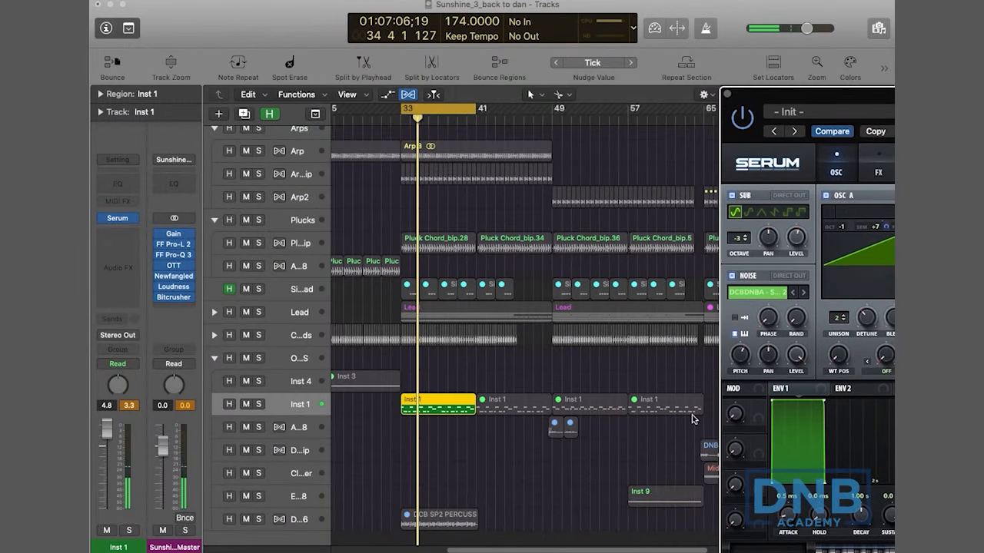
Step: Mute the Inst 1 region at bar 33 again and move the Inst 1 region from bar 49 to bar 65
scroll(456, 433, "right", 2)
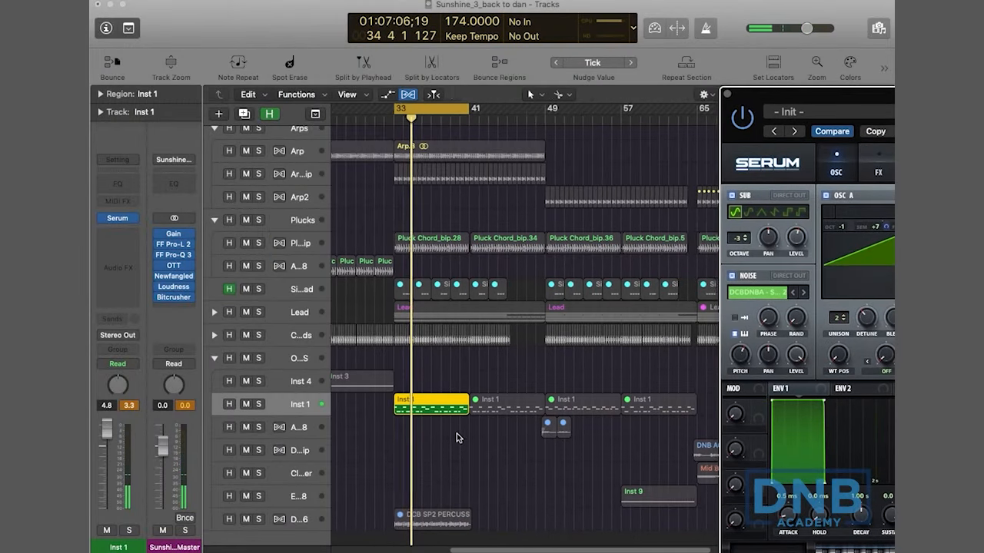
left_click(432, 397)
scroll(500, 418, "right", 5)
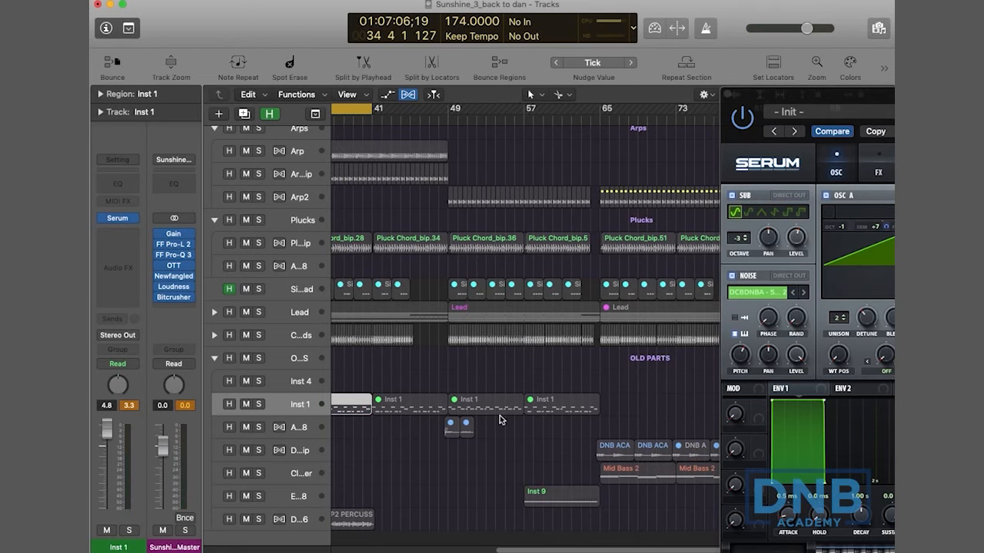
left_click(505, 407)
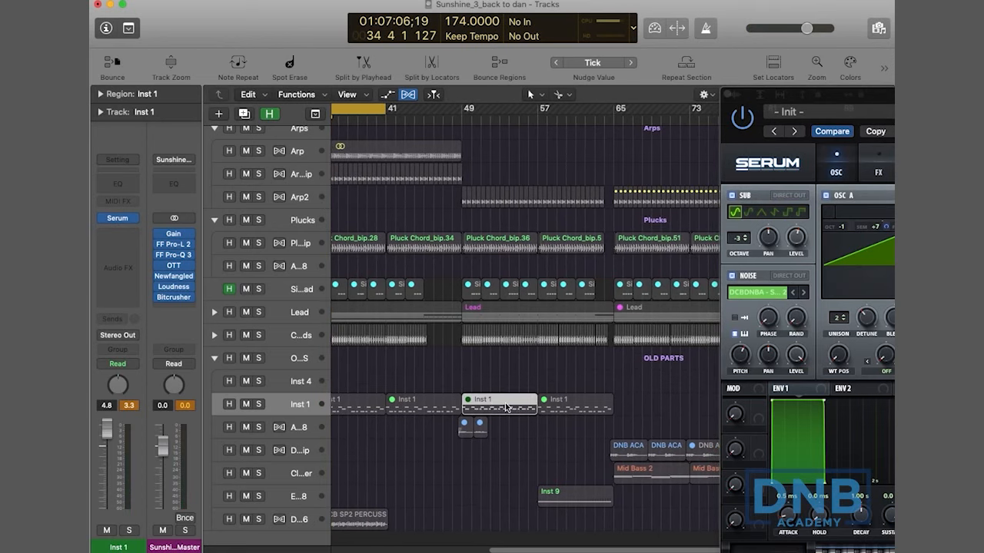
key("super+Left")
key("super+Left")
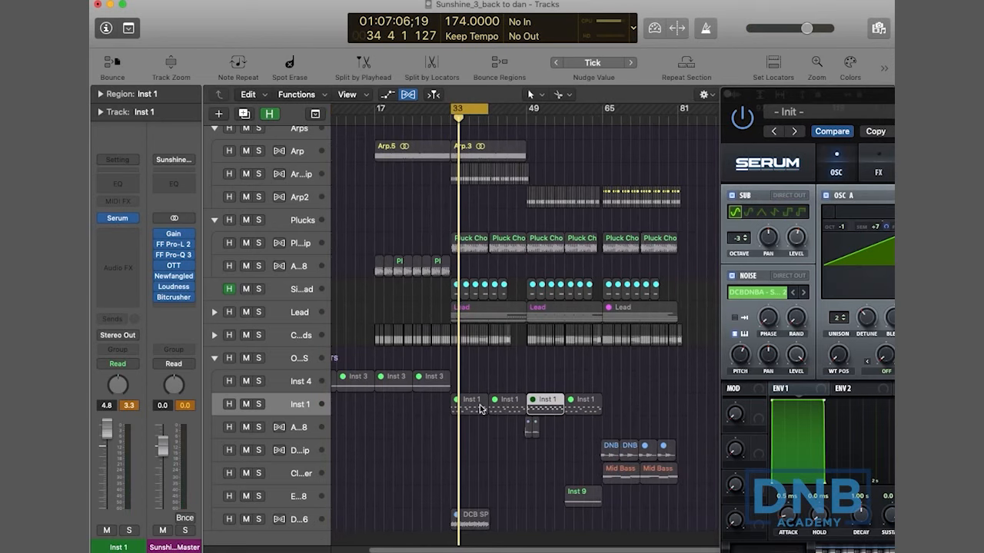
left_click_drag(542, 405, 617, 400)
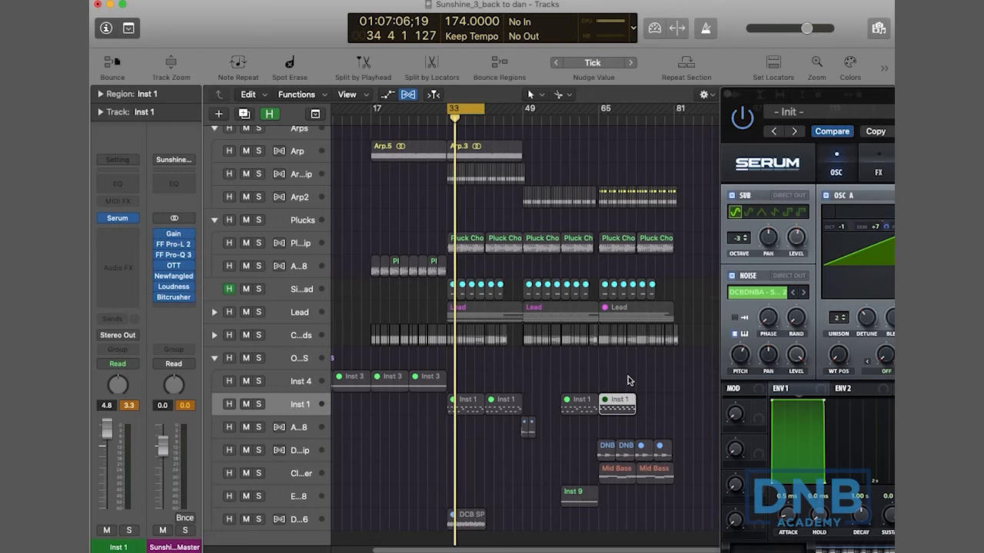
Step: Set the cycle to bars 65 to 73 and examine the notes of the Inst 1 region at bar 65 in the Piano Roll
left_click_drag(603, 111, 640, 113)
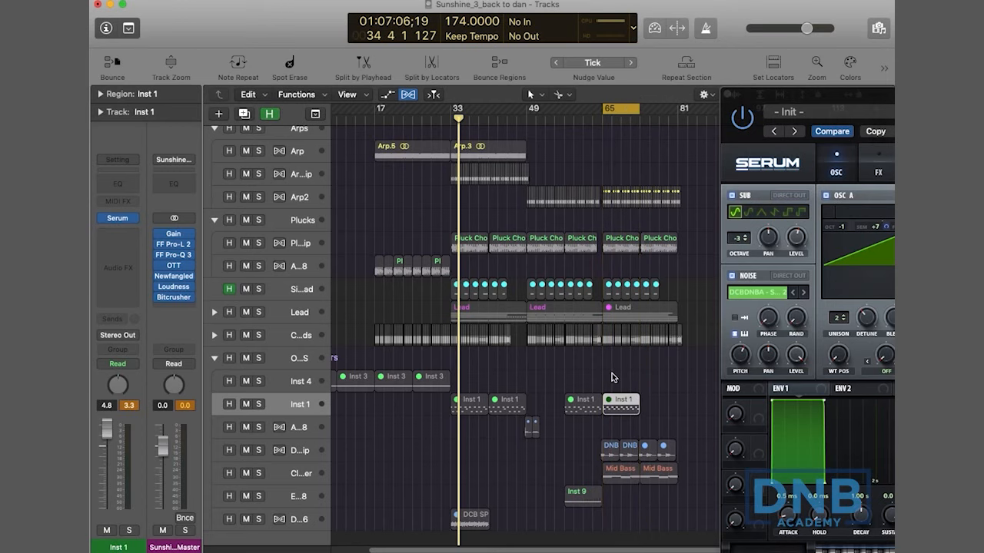
double_click(624, 403)
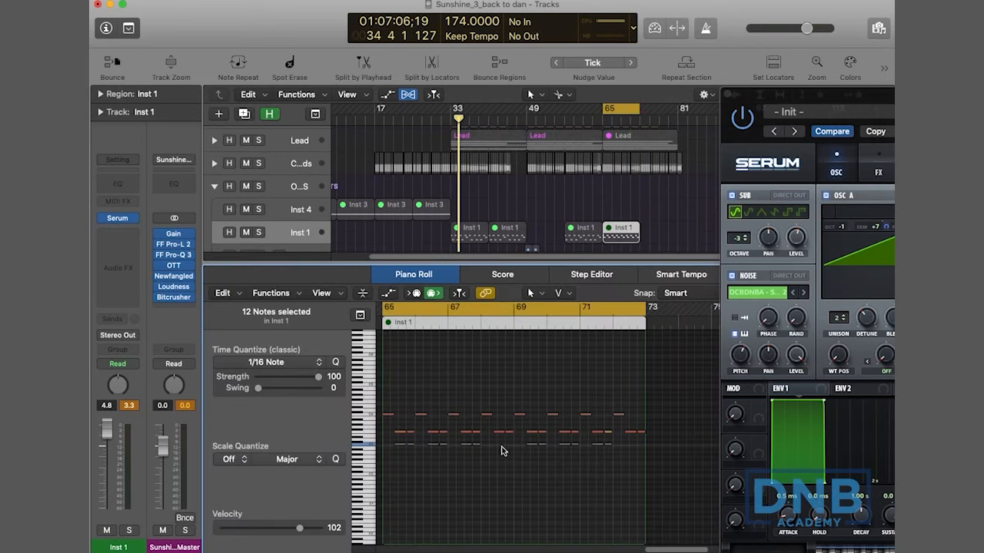
scroll(417, 439, "up", 5)
left_click_drag(415, 438, 501, 433)
scroll(445, 450, "down", 3)
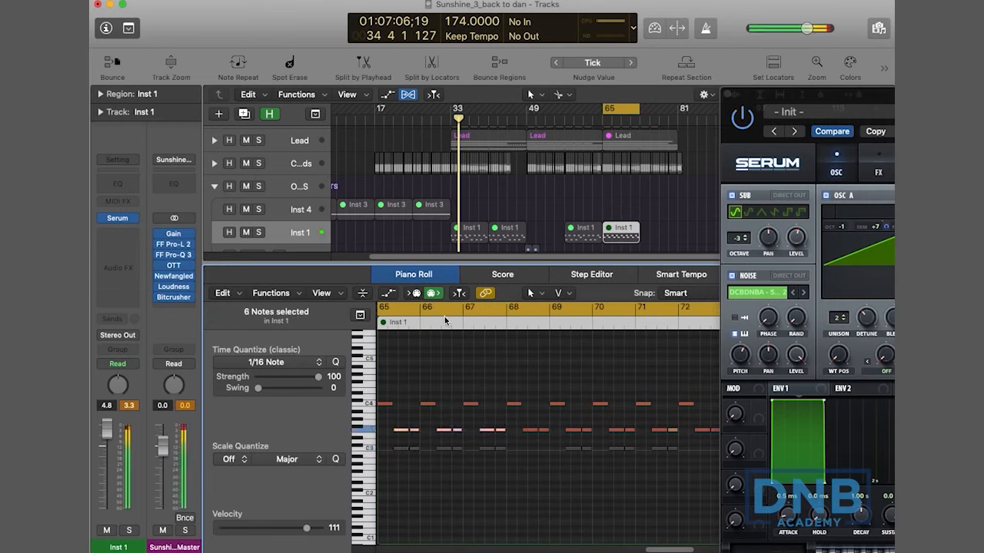
Step: Unmute and audition the Inst 1 region at bar 65, and mute the DNB ACADEMY DC BREAKS and Clear Voice Vocoder tracks
left_click(630, 238)
key("shift+space")
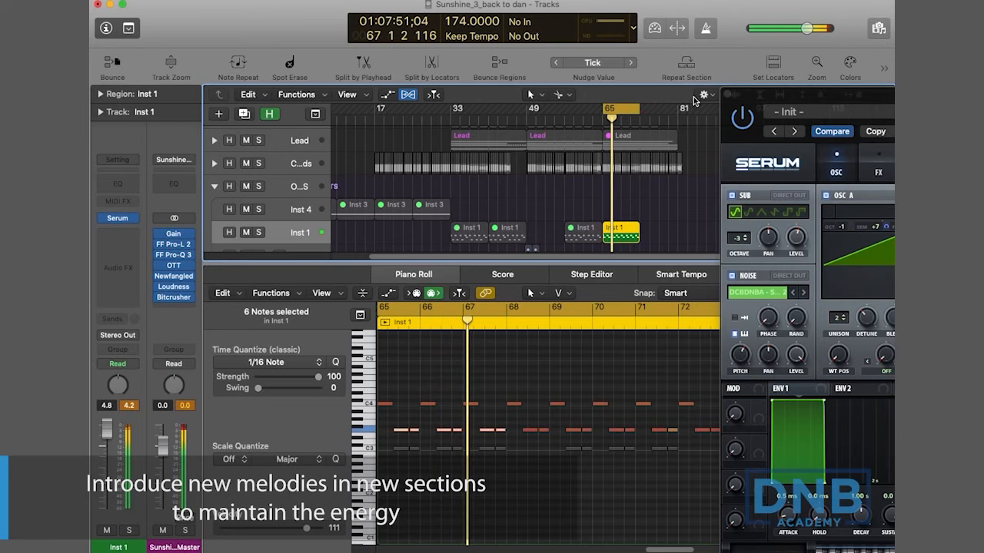
left_click(727, 94)
double_click(667, 262)
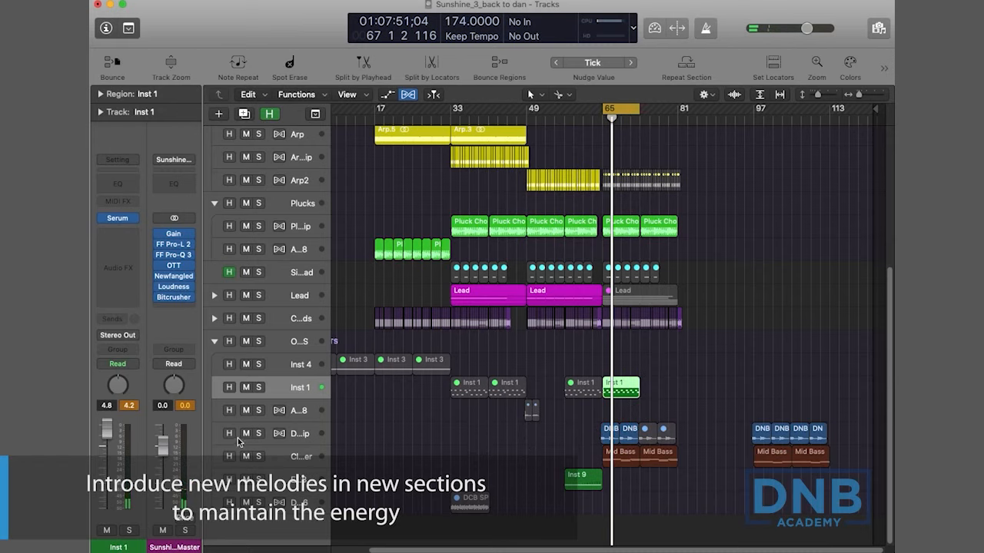
left_click_drag(242, 435, 244, 457)
key("space")
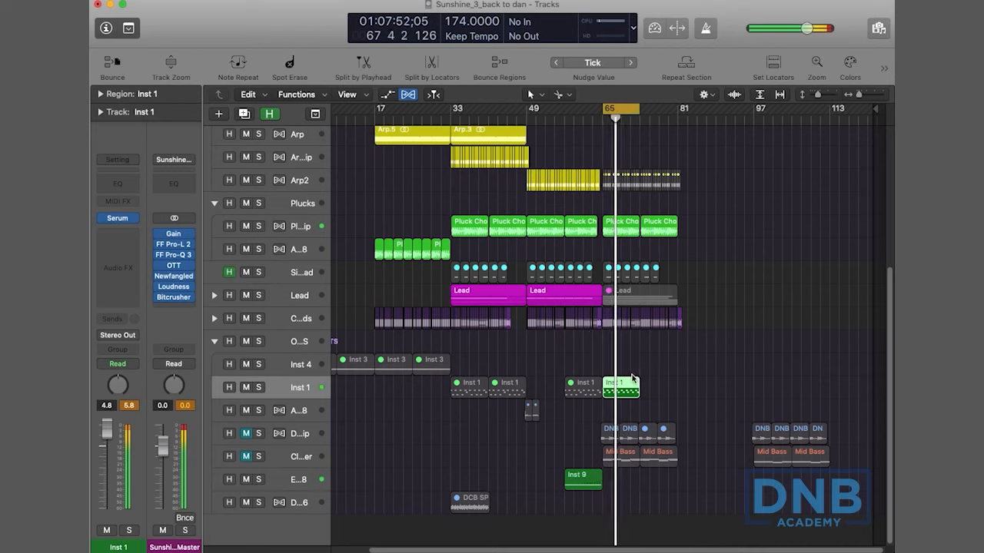
Step: In the soloed Inst 1's Serum instrument, switch off the noise oscillator and bypass LFO 3's modulation of oscillator A's semitones
key("ctrl+s")
left_click(126, 222)
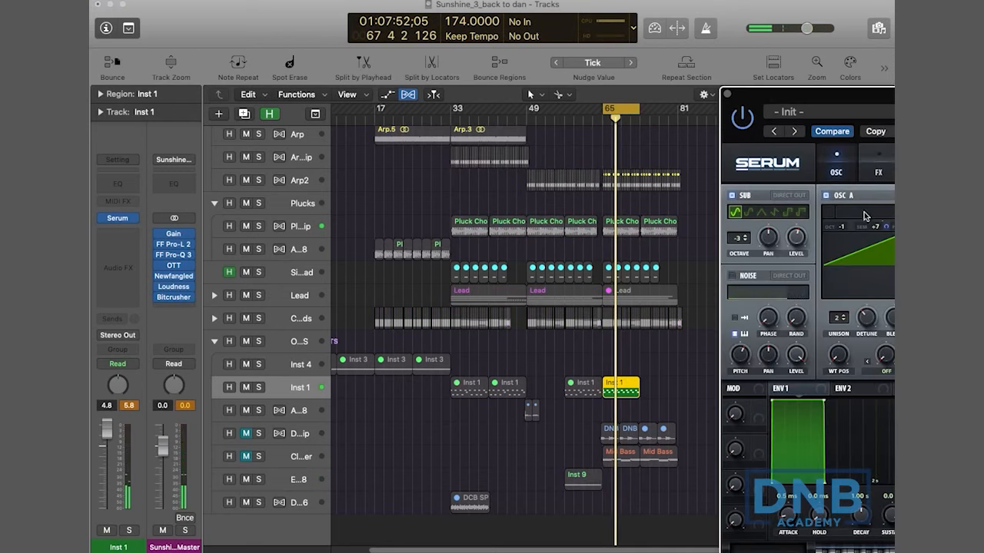
left_click_drag(880, 93, 357, 5)
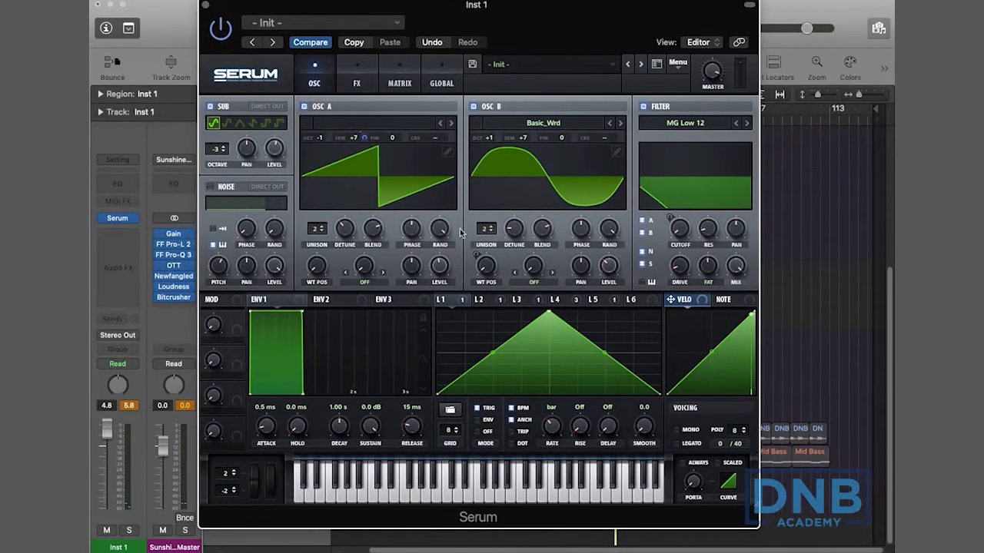
left_click(531, 301)
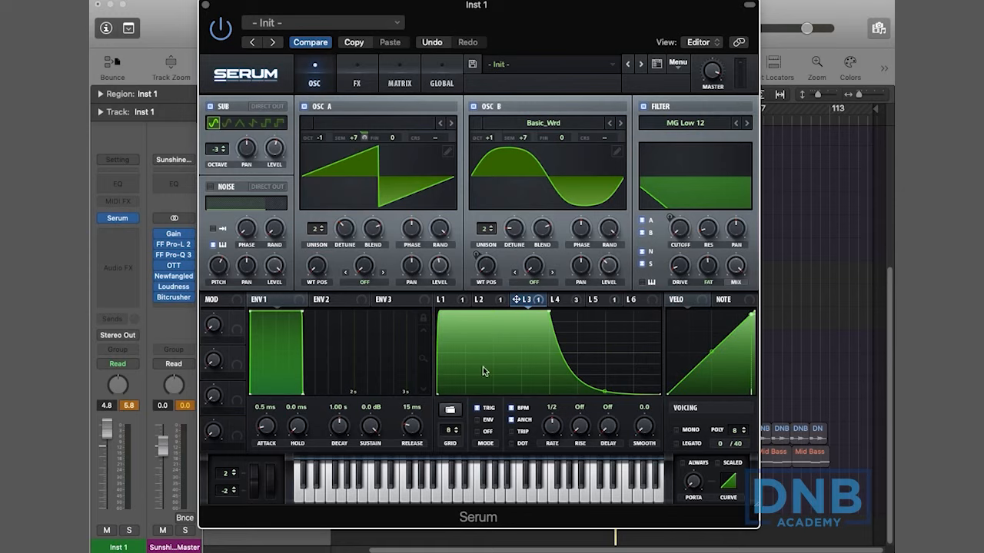
left_click_drag(555, 6, 420, 332)
left_click_drag(418, 319, 601, 40)
Step: Activate all destinations of LFO 3 in Serum and audition the Inst 1 melody with its pitch modulation
left_click(545, 327)
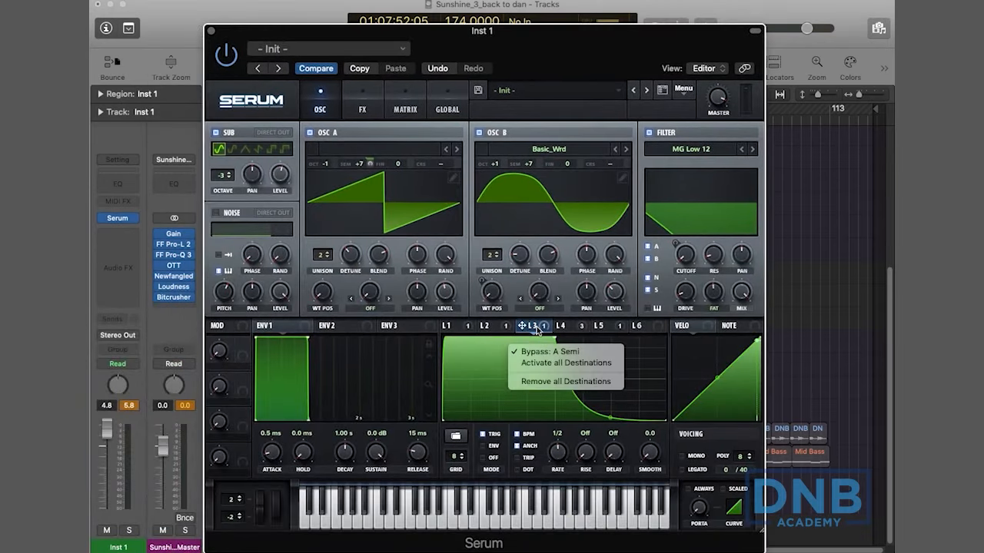
left_click(552, 362)
left_click_drag(588, 48, 656, 90)
Step: Compare the melody with all LFO 3 destinations bypassed and reactivated, and switch off Serum's sub oscillator
left_click(608, 370)
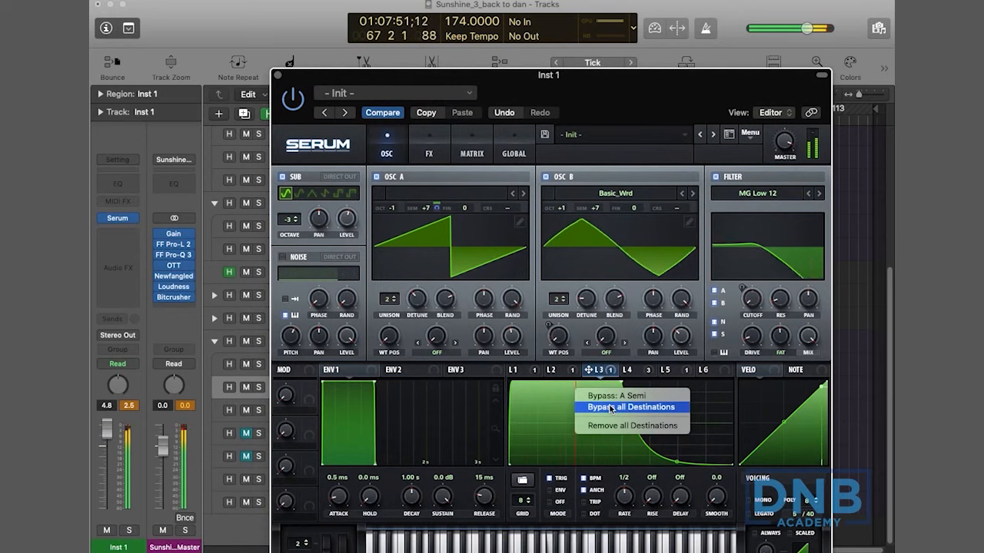
left_click(611, 408)
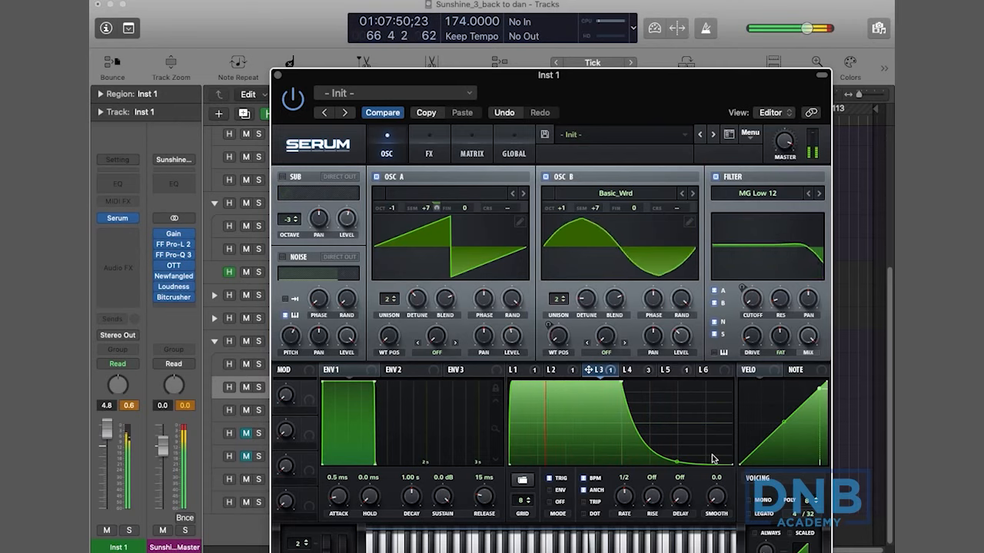
left_click_drag(657, 102, 608, 95)
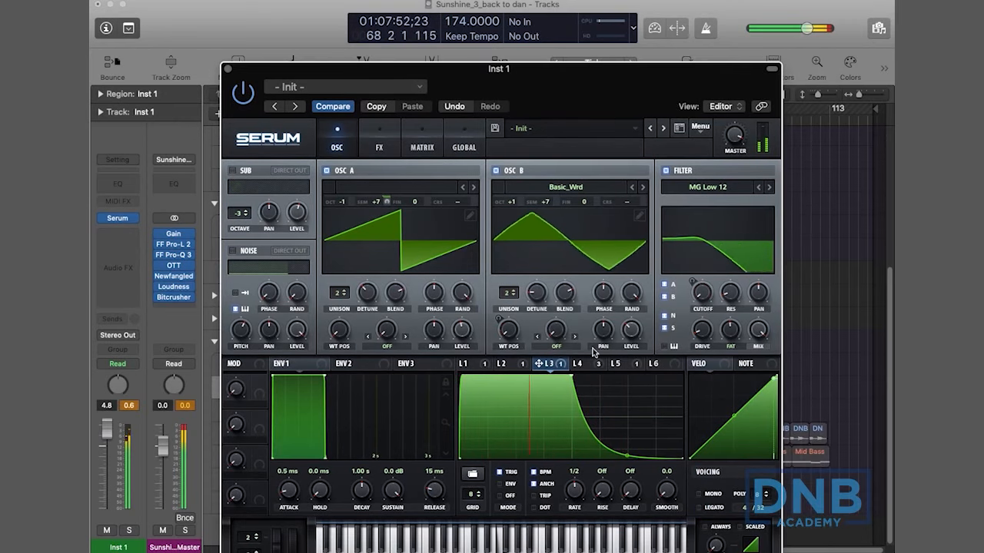
left_click(562, 365)
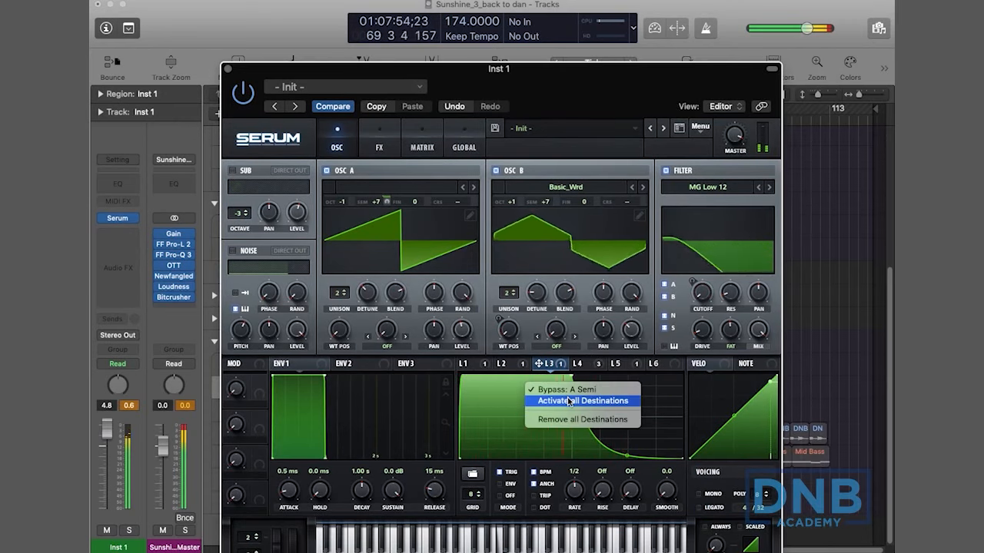
left_click(567, 398)
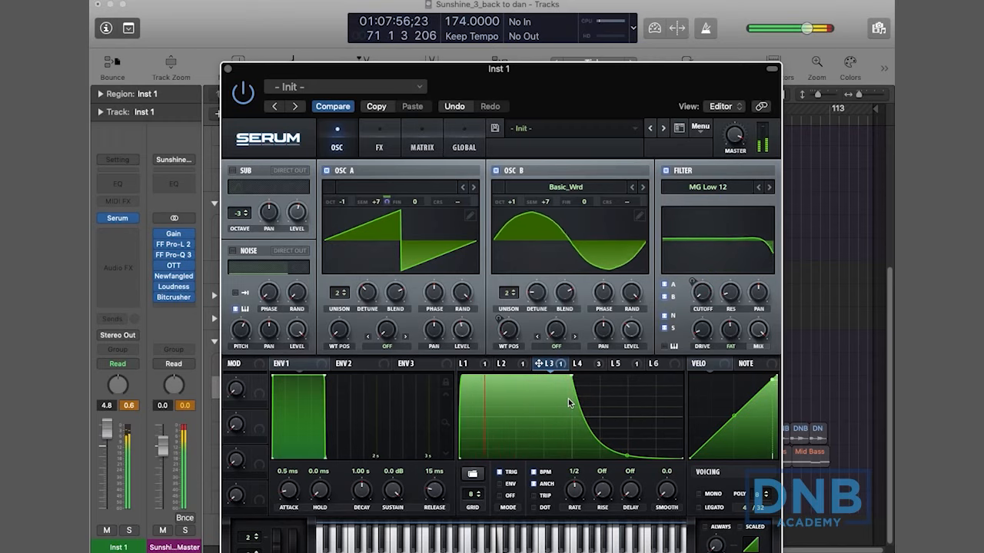
Step: Lower the volume of the Inst 1 track to 4.1 dB and close its Serum window
left_click(107, 441)
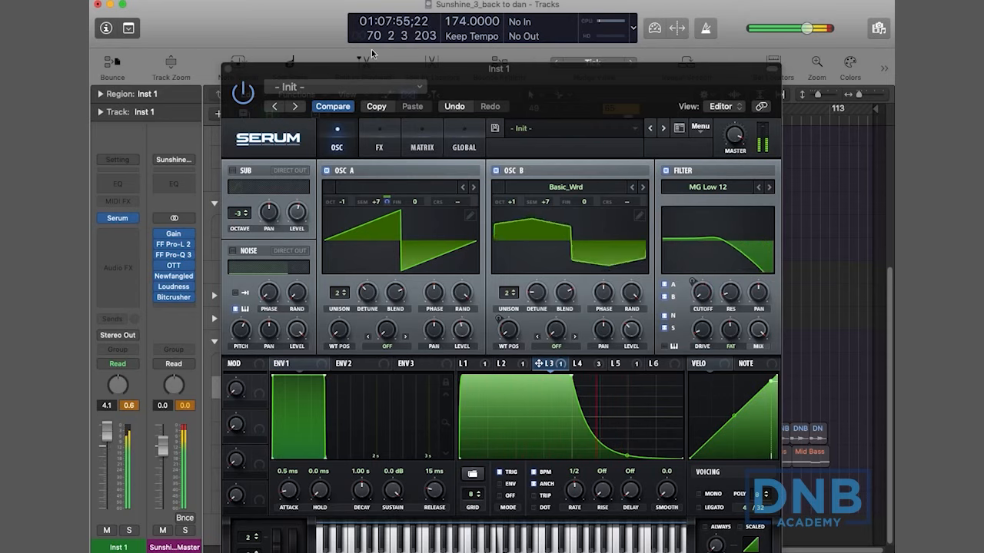
left_click_drag(371, 54, 711, 74)
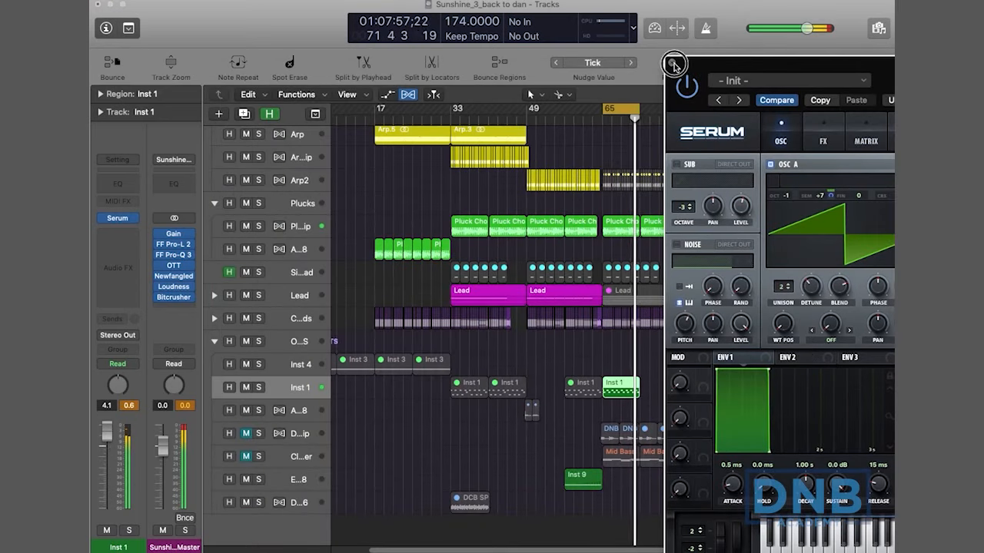
left_click(673, 65)
Step: Copy the Inst 1 region at bar 65 to bar 73 so the melody fills the second drop
left_click_drag(637, 387, 662, 389)
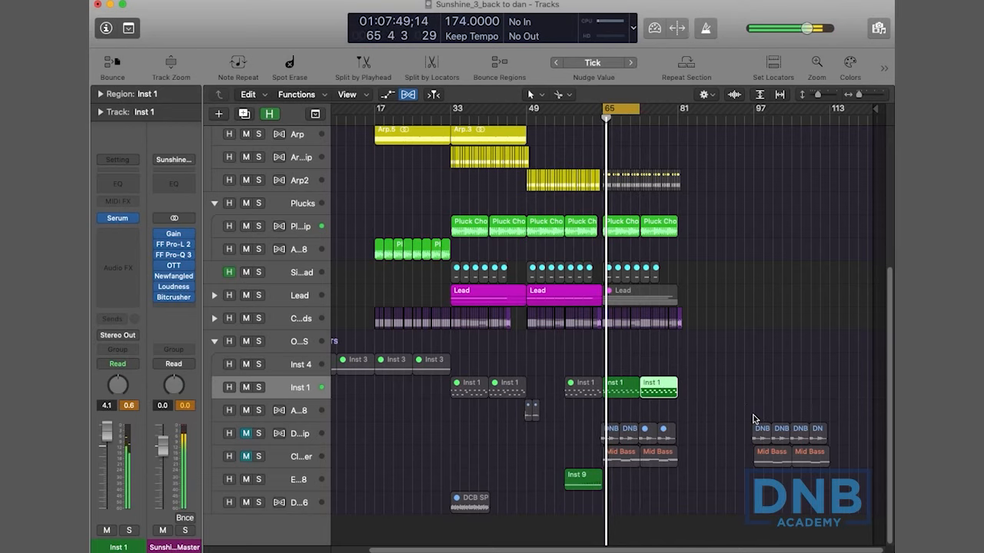
key("super+Right")
key("super+Right")
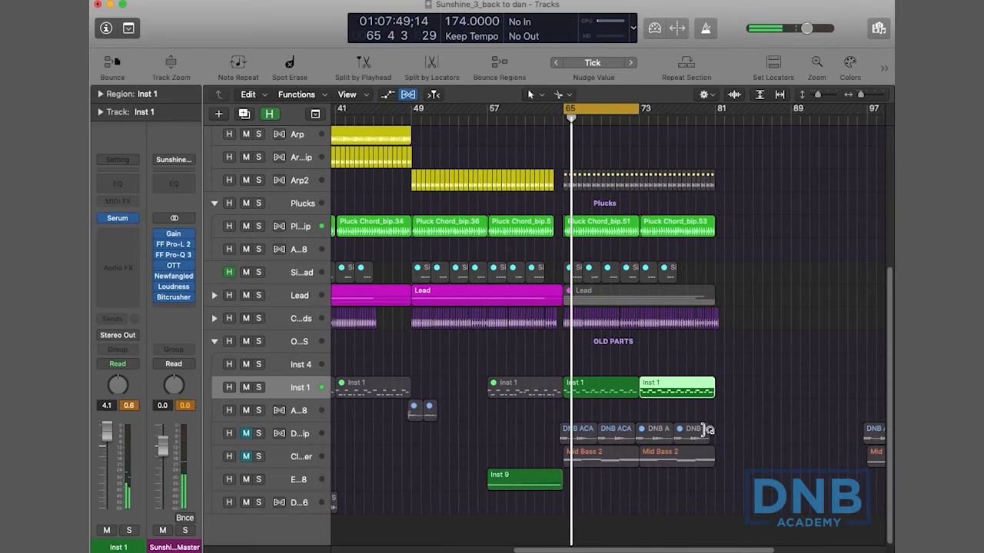
Step: Move the Inst 9 region on the EXS 808 track from bar 57 to bar 73 and select that track
scroll(580, 484, "left", 5)
left_click_drag(592, 475, 742, 474)
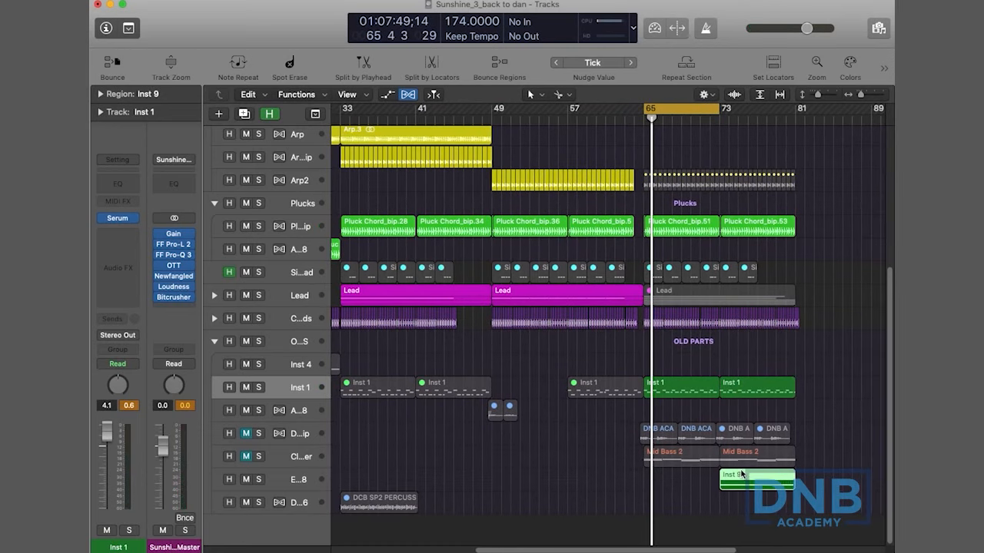
left_click(300, 489)
scroll(612, 472, "left", 5)
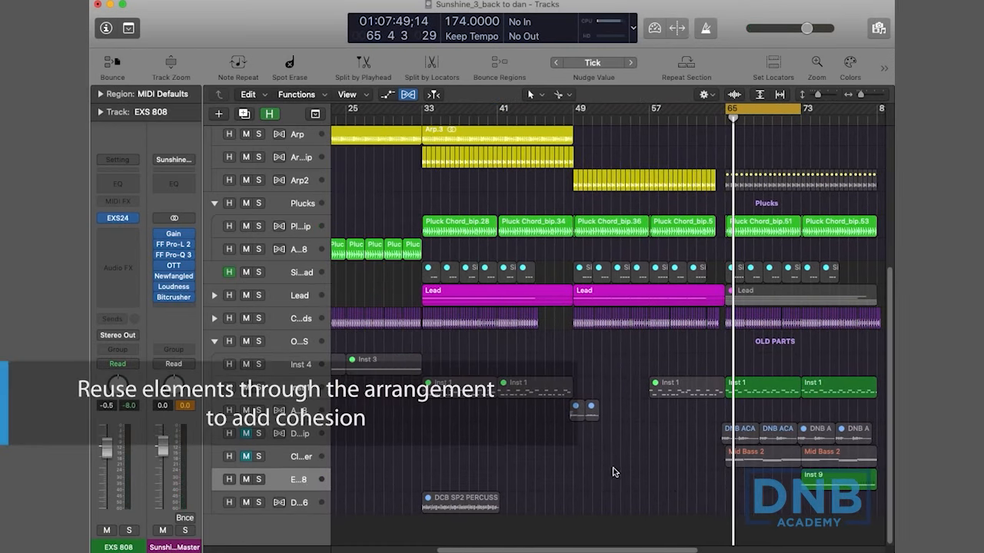
Step: Copy the Inst 9 region on the EXS 808 track from bar 73 to bars 25 and 41
left_click_drag(817, 480, 365, 475)
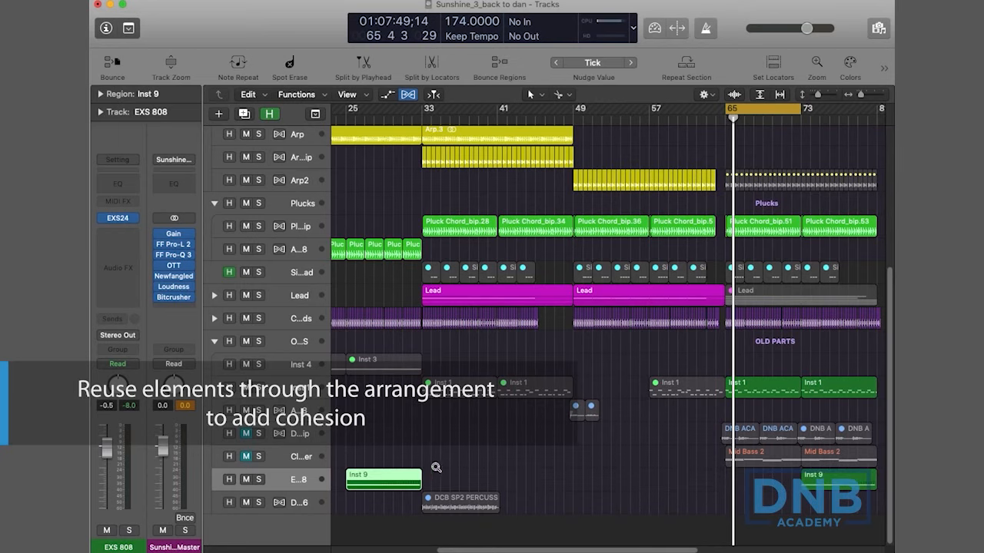
scroll(427, 466, "left", 5)
scroll(423, 460, "left", 2)
scroll(423, 459, "right", 8)
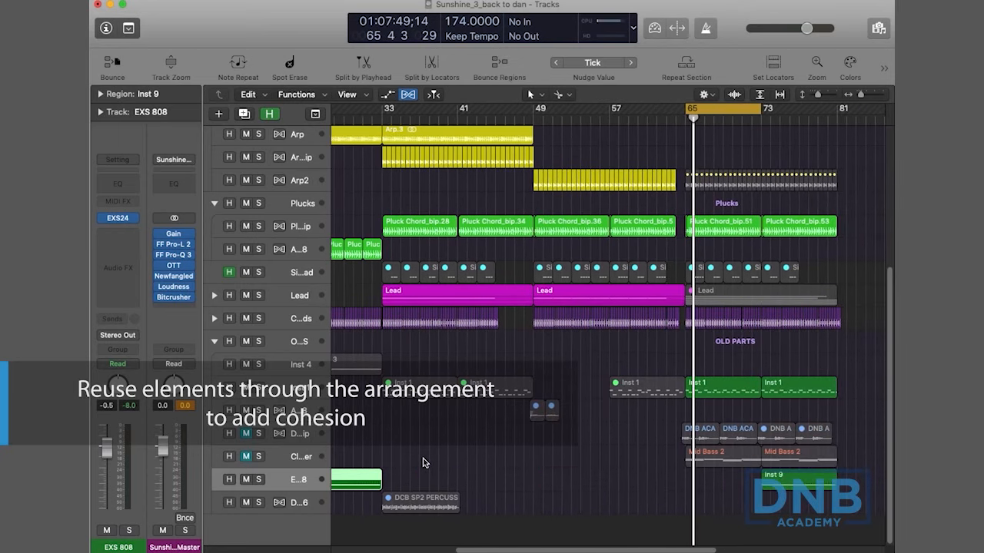
scroll(422, 462, "up", 10)
scroll(422, 463, "down", 8)
scroll(418, 477, "left", 3)
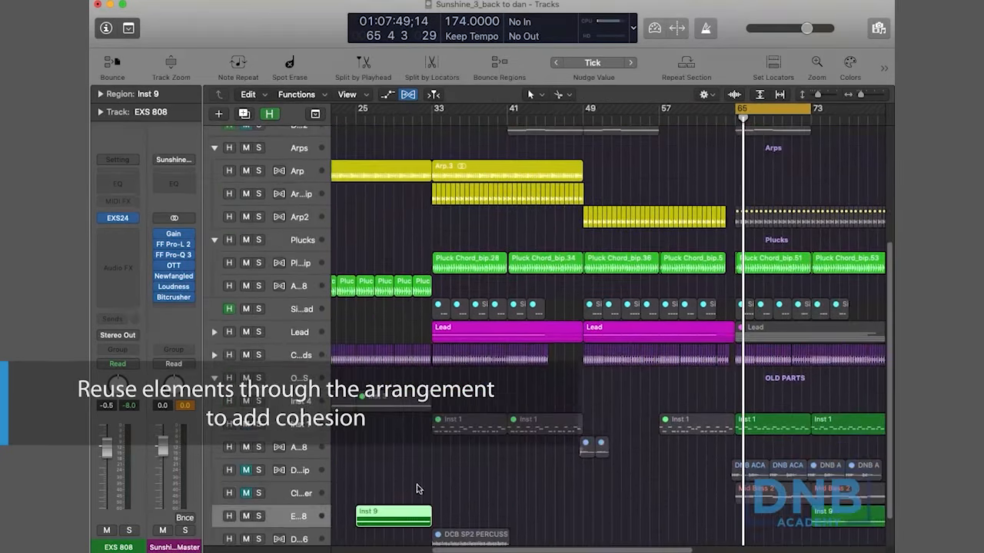
left_click_drag(443, 514, 539, 513)
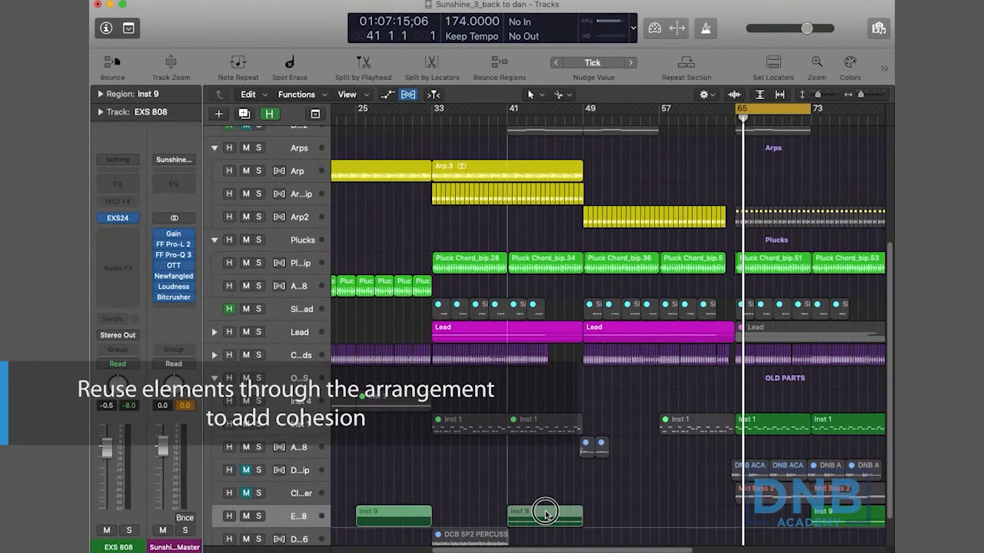
Step: Split the arrangement at bars 49 and 65 and copy everything between them to bar 81
scroll(695, 453, "right", 8)
scroll(680, 452, "up", 5)
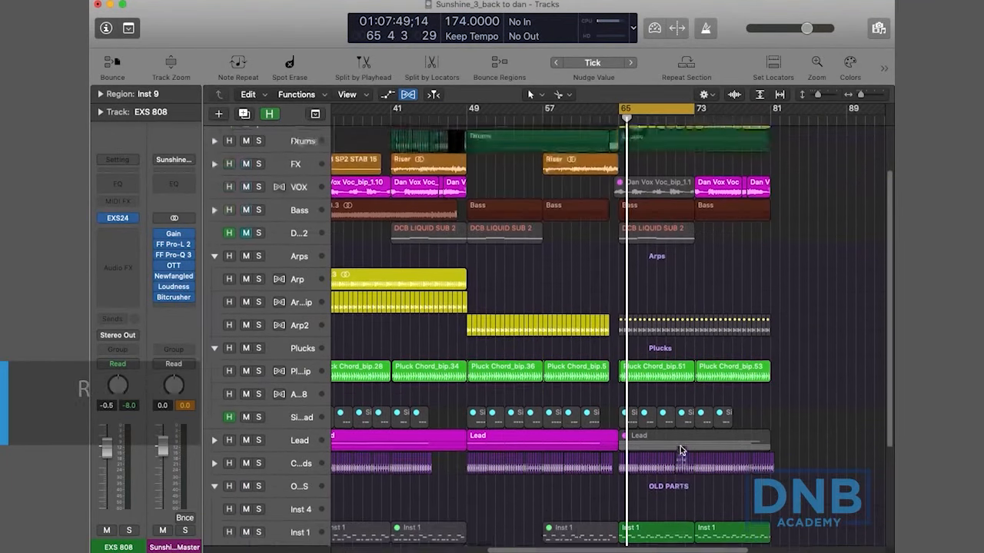
scroll(681, 451, "up", 3)
left_click_drag(468, 112, 622, 117)
key("shift+l")
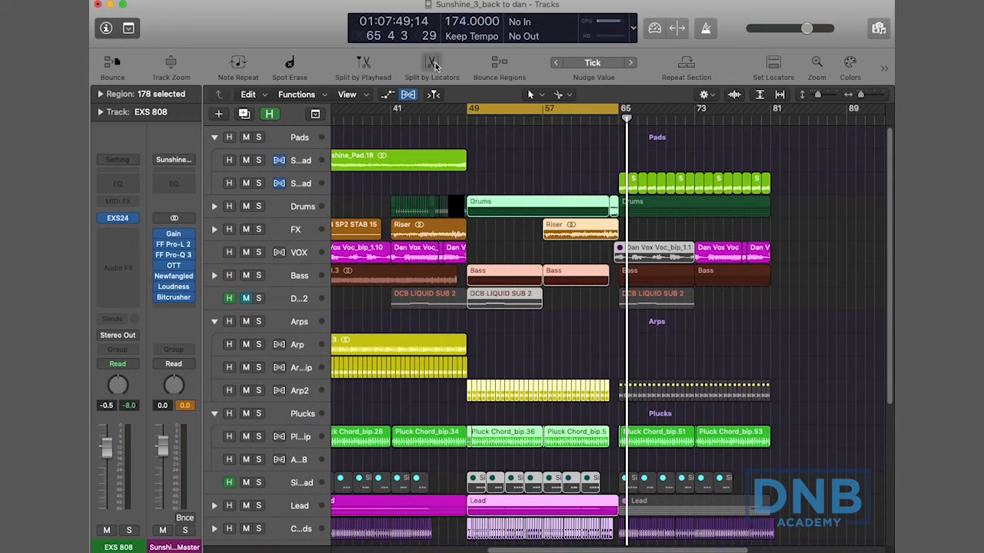
left_click_drag(492, 206, 796, 209)
key("super+comma")
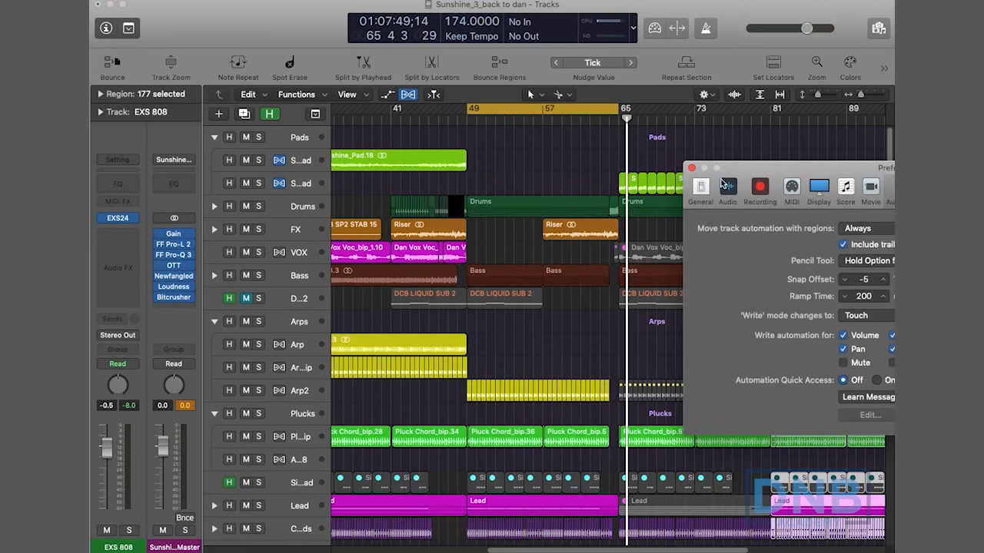
left_click(691, 168)
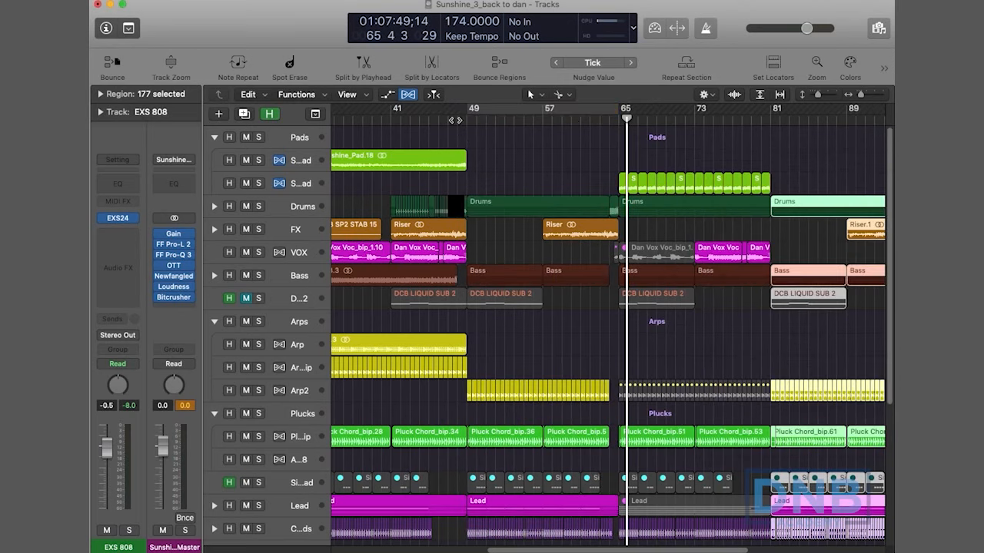
Step: Play from bar 63 and unmute the tracks holding the DNB ACA vocal and Mid Bass 2 regions
left_click(599, 120)
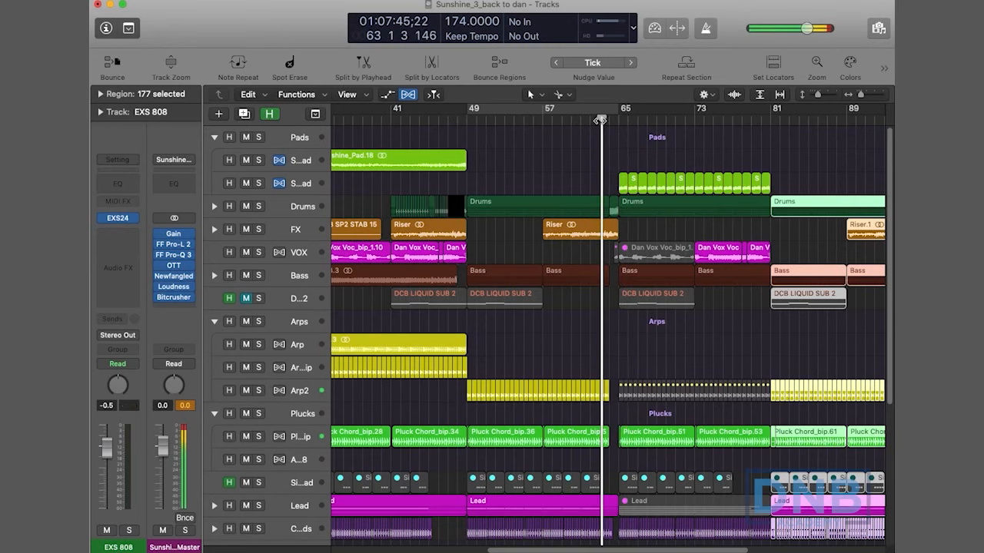
scroll(692, 320, "down", 1)
scroll(692, 320, "right", 2)
scroll(692, 320, "down", 5)
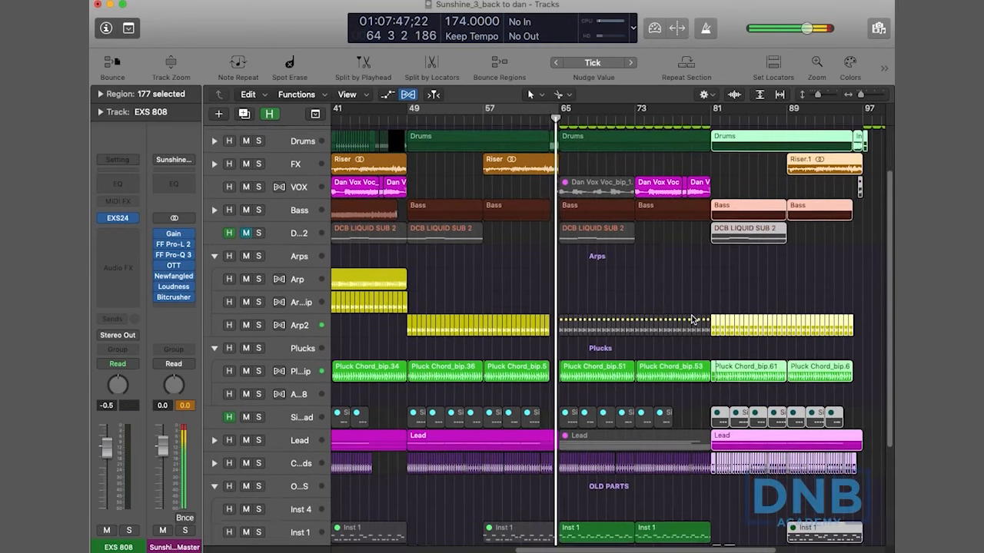
left_click(246, 468)
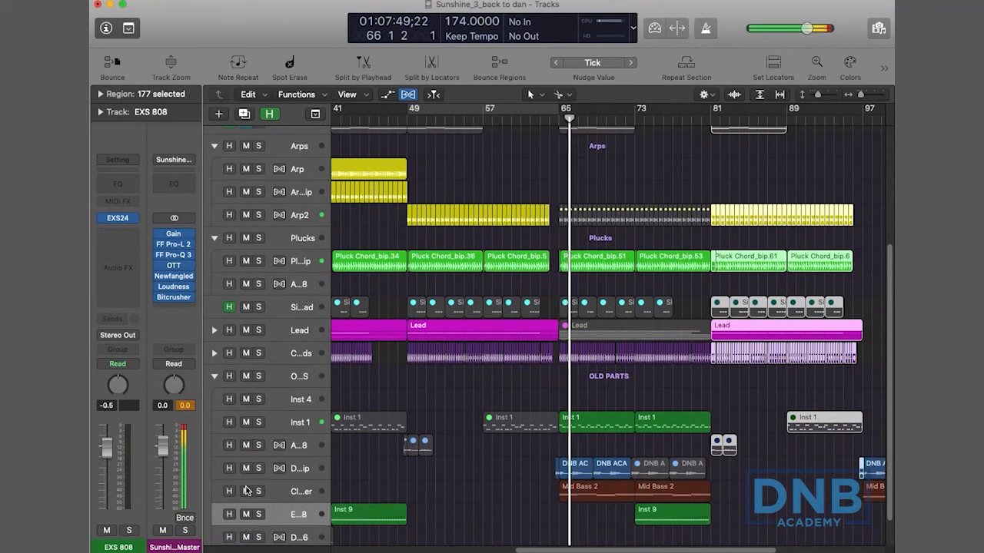
left_click(246, 491)
Step: Balance the Inst 1 melody with the Mid Bass 2 track during playback, setting Inst 1 to -2.1 dB
left_click(292, 422)
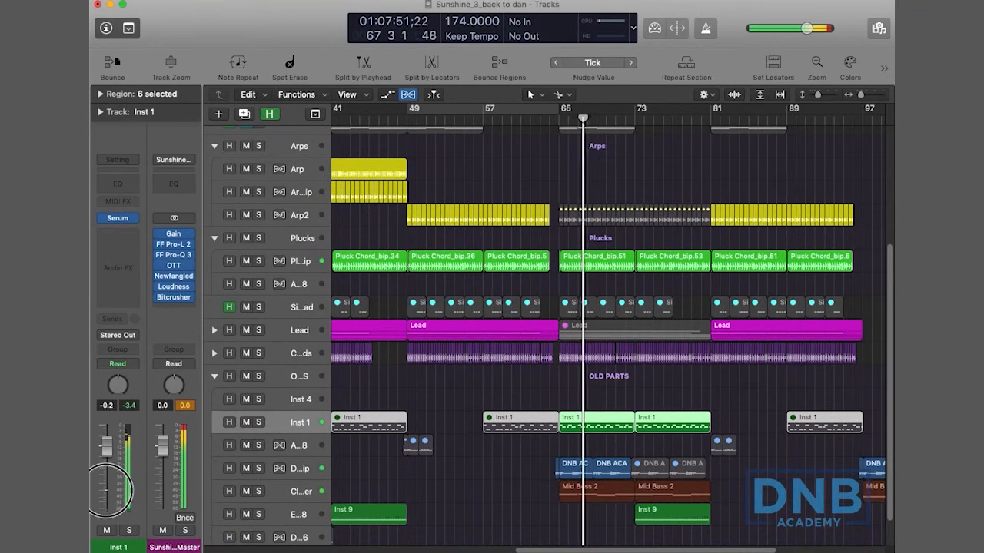
left_click(296, 491)
left_click_drag(106, 446, 111, 469)
left_click(277, 424)
left_click(112, 470)
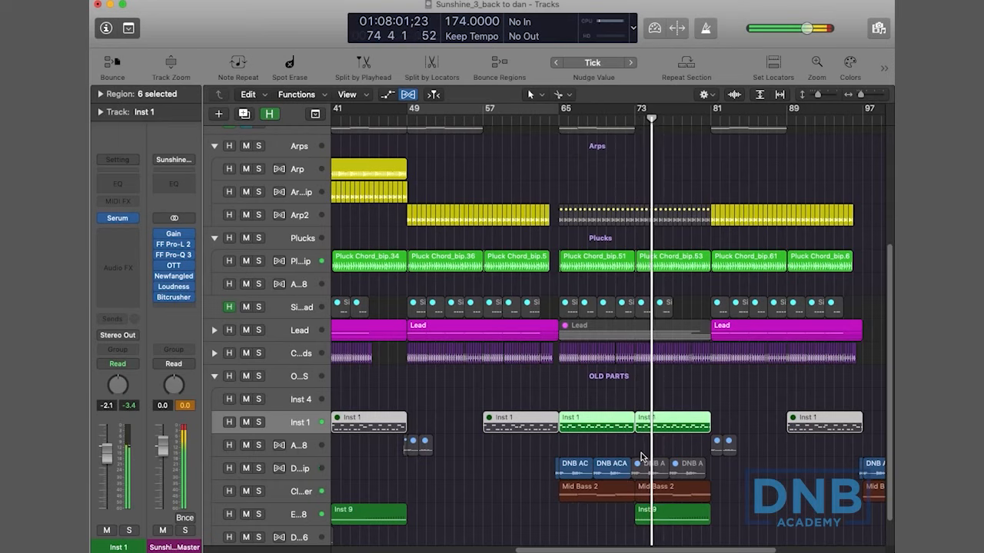
Step: Split the VOX region starting at bar 73 at about bar 75 and mute its first part
scroll(636, 441, "up", 5)
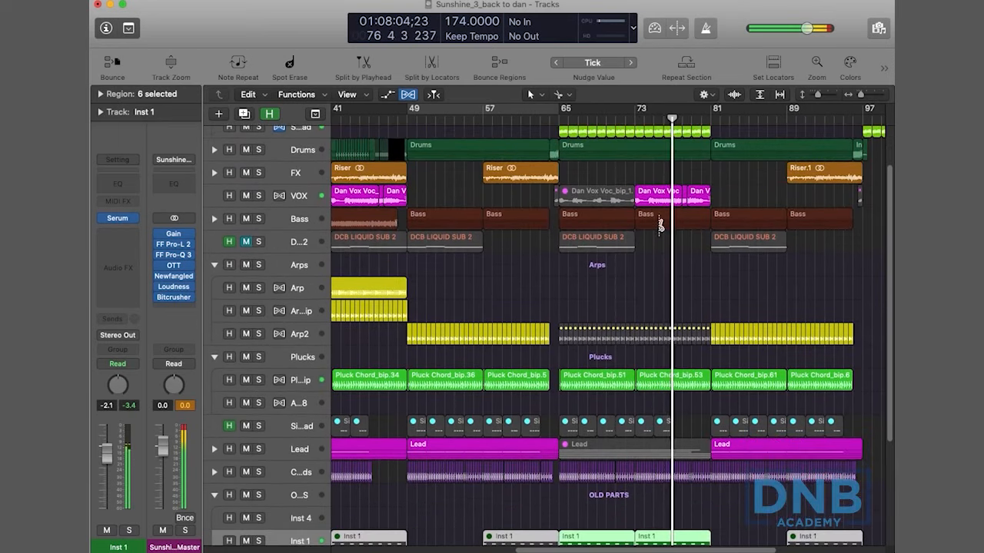
left_click(657, 200)
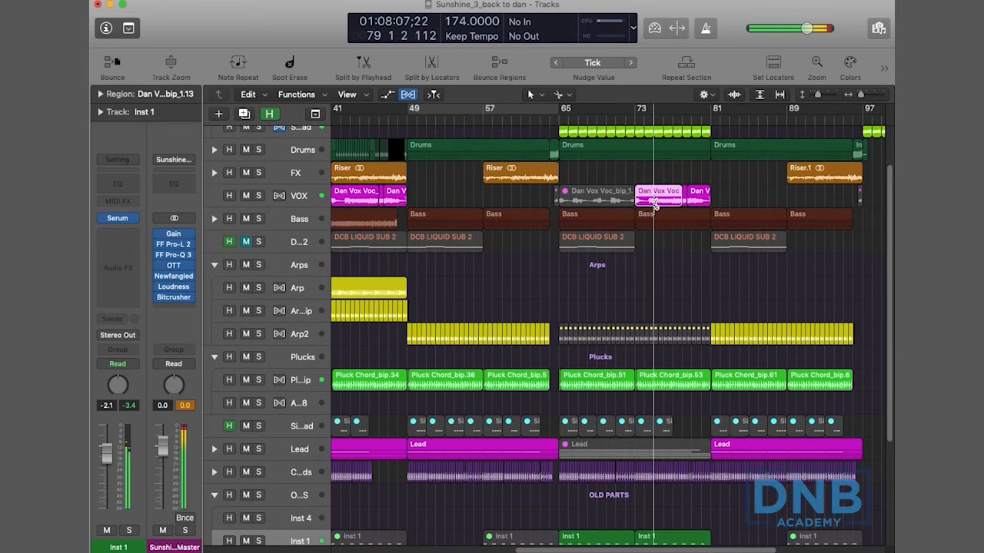
left_click(654, 201)
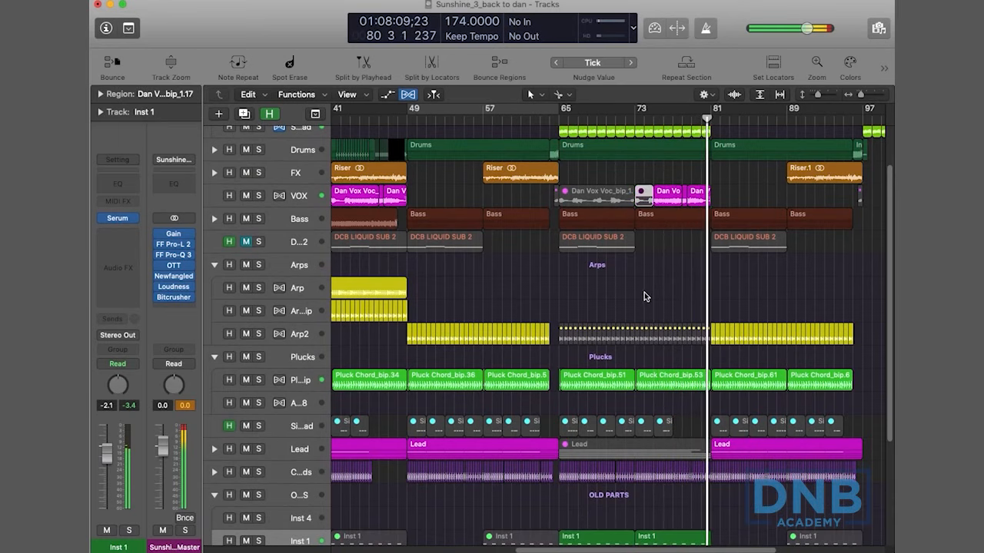
Step: Split the muted DNB ACA vocal region near bar 73 at about bar 75 and unmute its first part
scroll(644, 296, "down", 4)
left_click(652, 483)
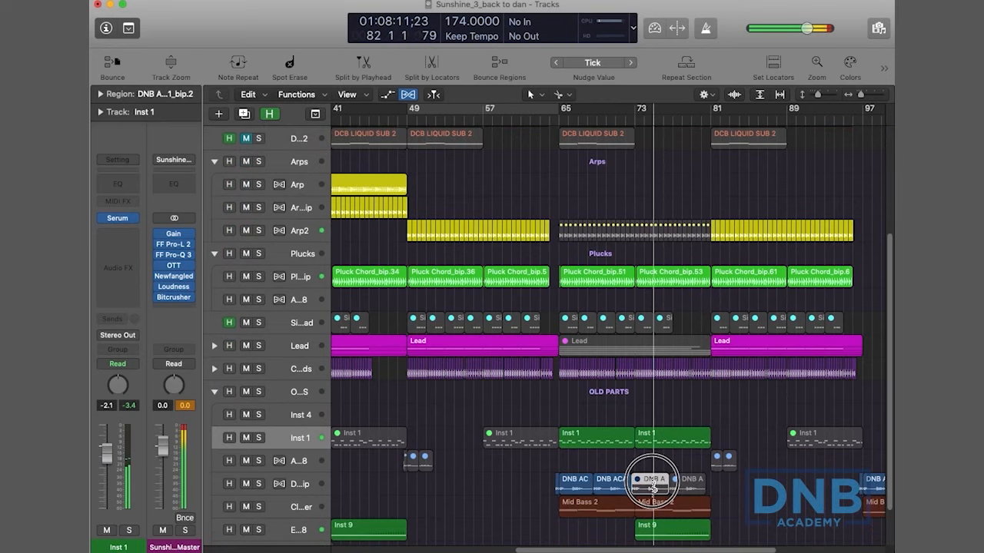
scroll(655, 476, "up", 1)
scroll(650, 477, "down", 1)
left_click(644, 485)
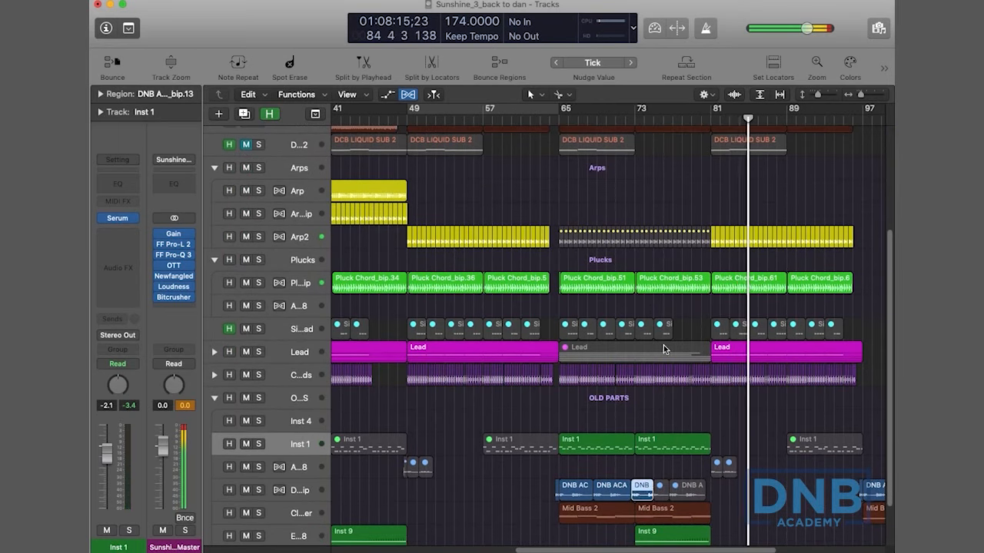
Step: Listen through the copied section from bar 81 and the pad, vocal and bass part after bar 97, checking the active regions on all tracks
scroll(664, 350, "up", 5)
scroll(662, 349, "right", 3)
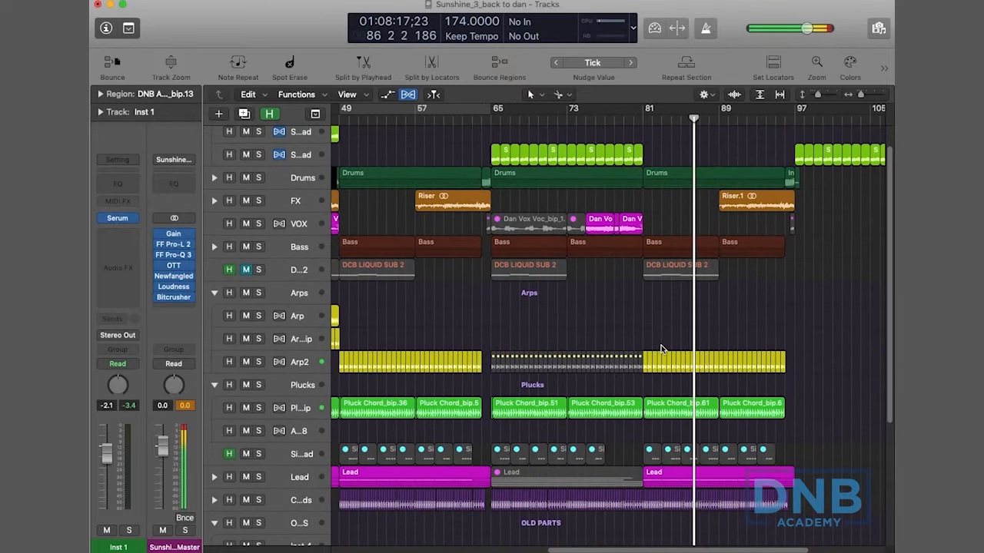
scroll(660, 350, "down", 7)
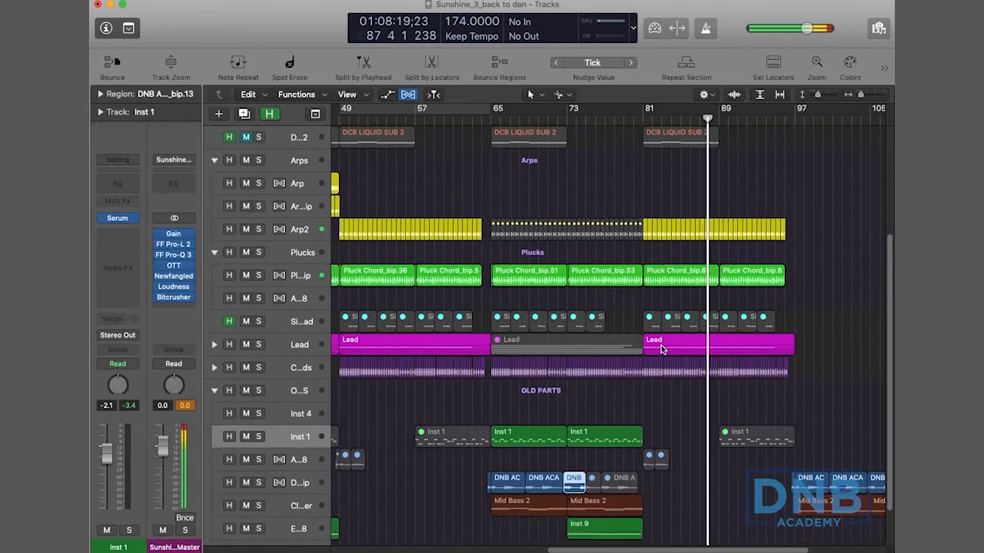
scroll(660, 348, "up", 8)
scroll(661, 348, "left", 1)
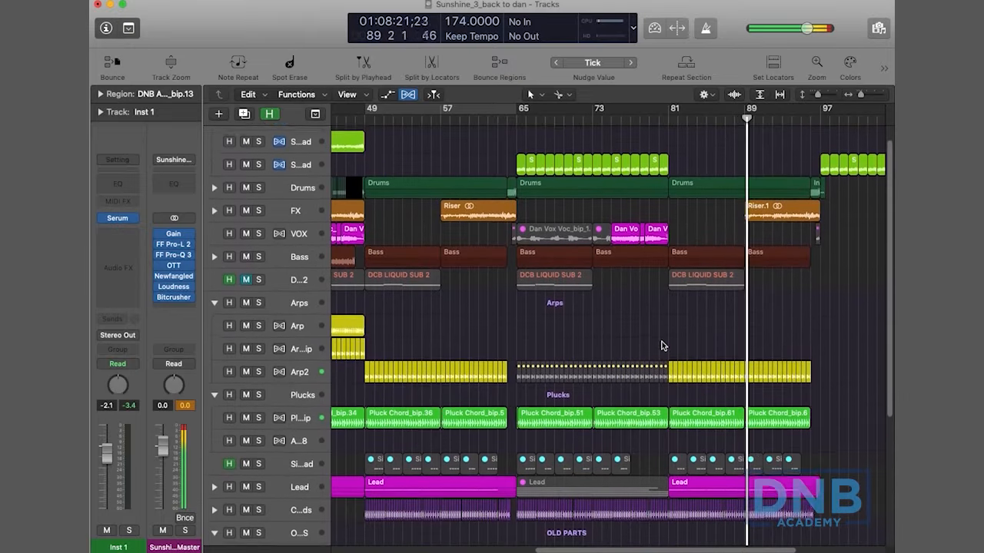
scroll(654, 334, "up", 1)
scroll(654, 335, "down", 4)
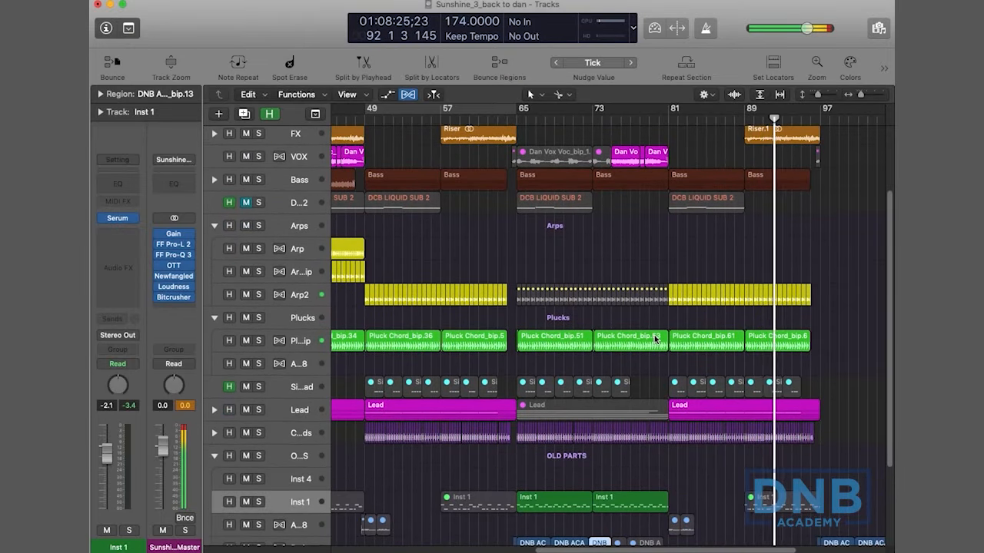
scroll(655, 338, "down", 4)
scroll(657, 338, "right", 6)
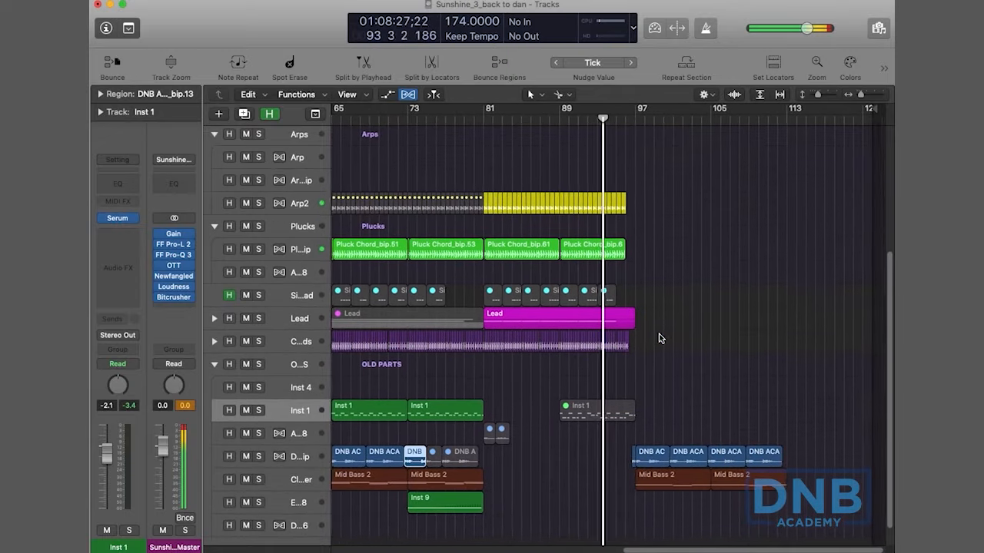
scroll(658, 338, "up", 7)
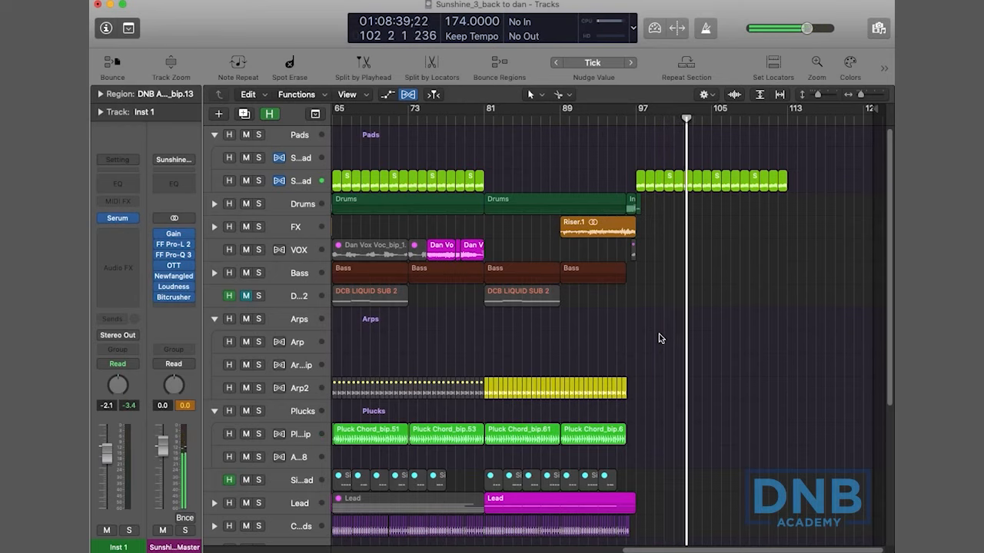
scroll(658, 339, "down", 3)
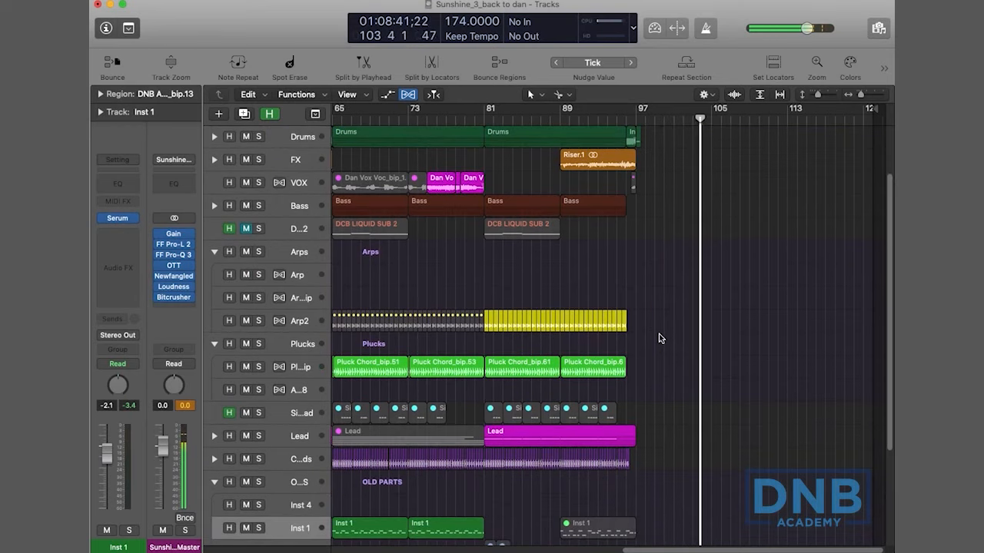
scroll(659, 338, "left", 2)
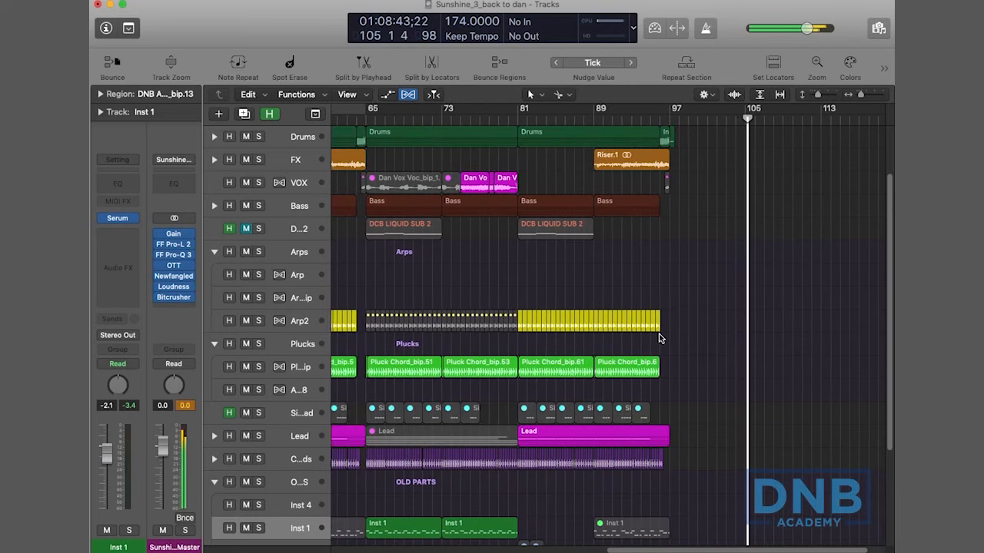
scroll(659, 338, "right", 1)
scroll(658, 338, "down", 6)
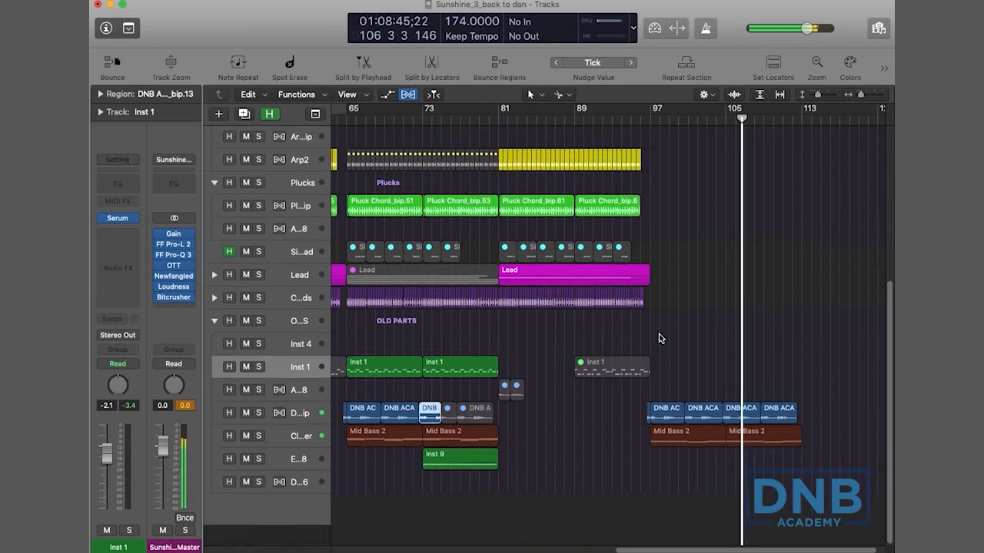
scroll(659, 334, "left", 1)
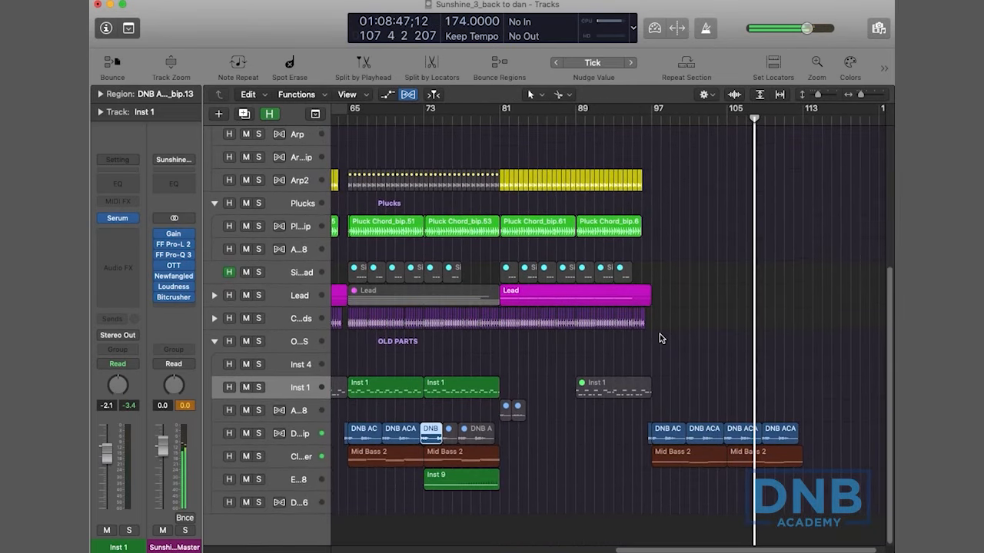
scroll(659, 338, "left", 6)
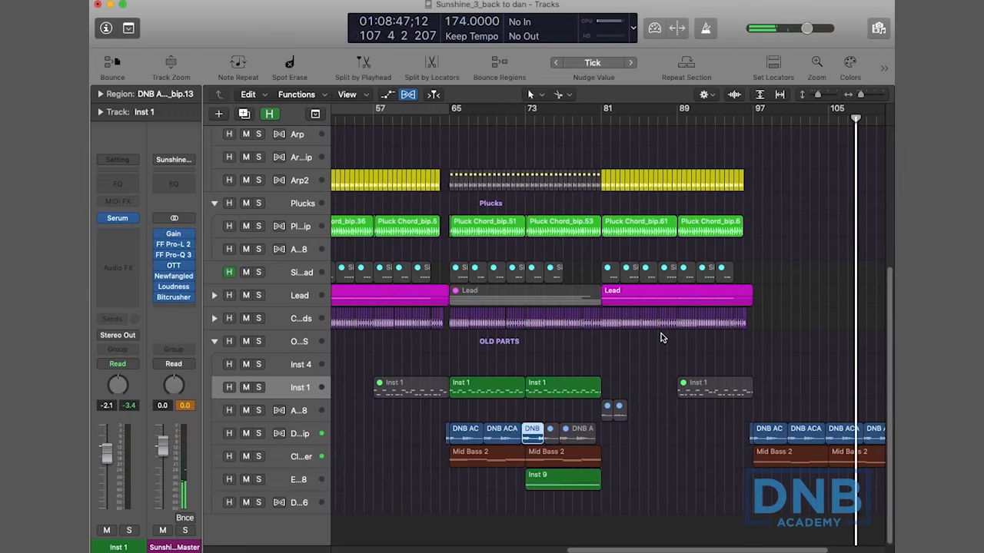